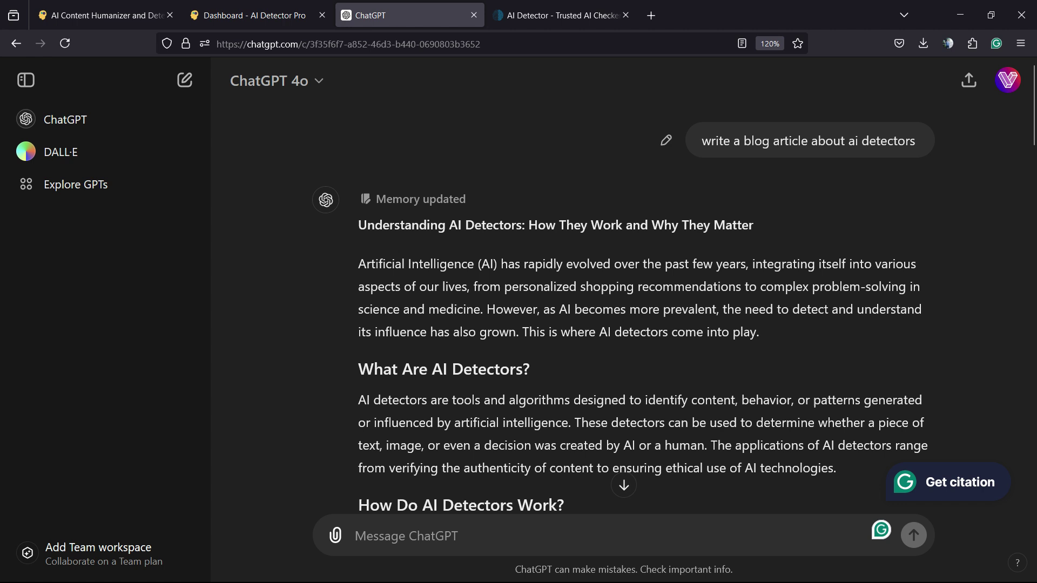
# Switch to the aidetector.pro landing page and accept the cookie policy notice
pyautogui.tripleClick(809, 140)
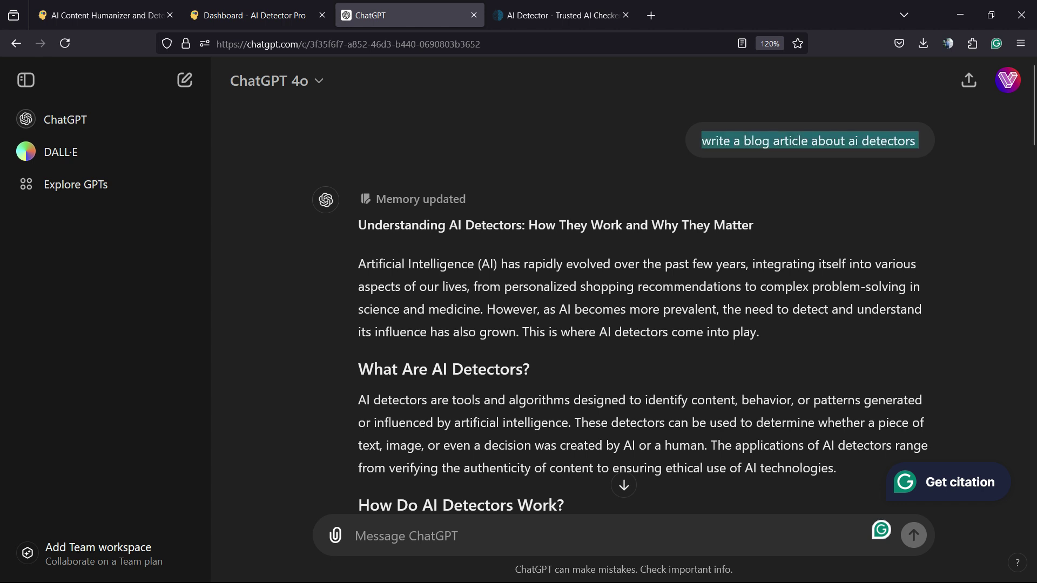
pyautogui.scroll(-10, 623, 308)
pyautogui.scroll(-5, 624, 309)
pyautogui.scroll(-4, 623, 308)
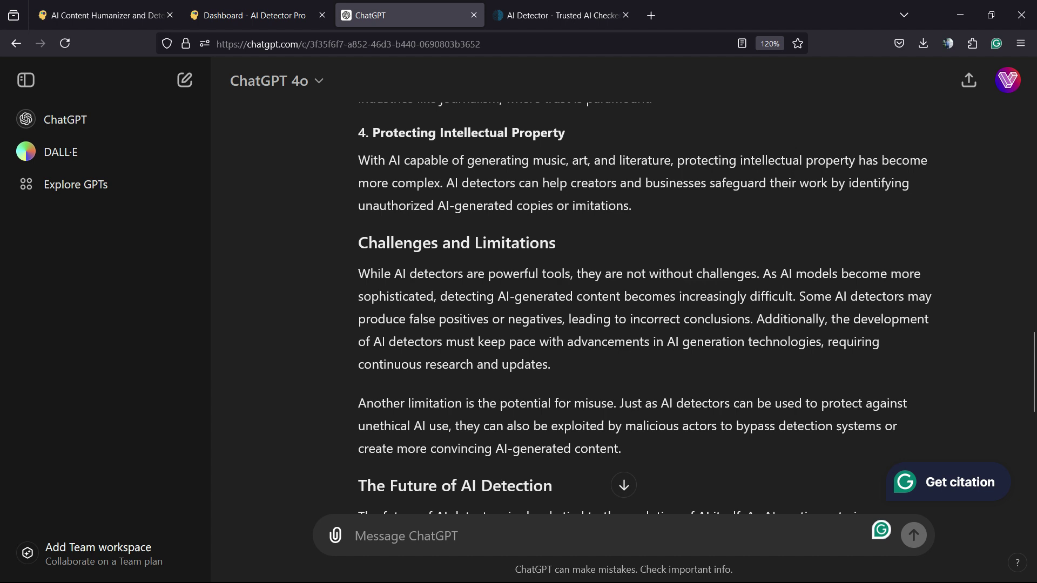
pyautogui.scroll(-7, 624, 308)
pyautogui.scroll(2, 624, 307)
pyautogui.scroll(-2, 625, 307)
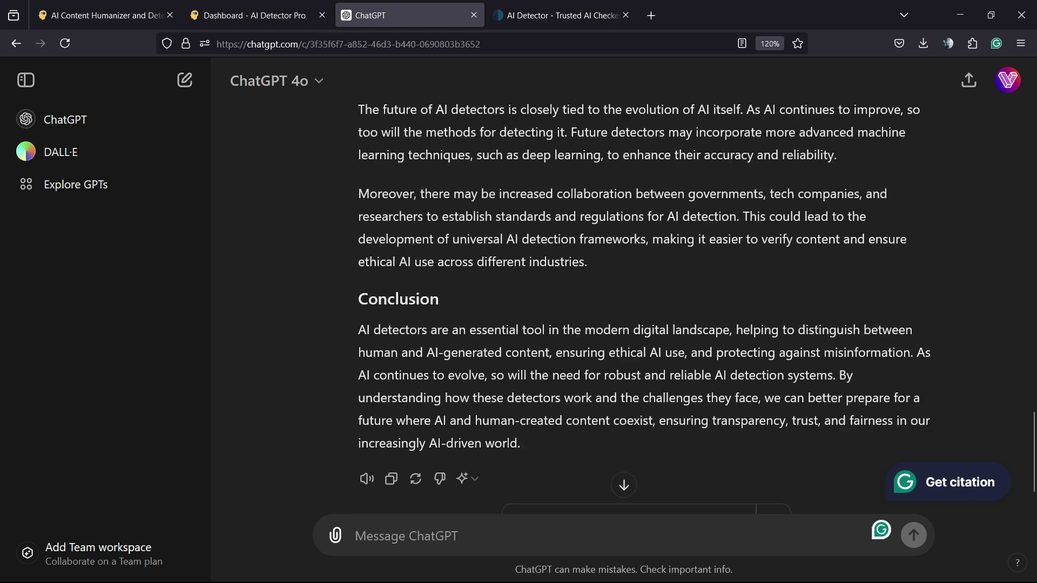
pyautogui.scroll(-1, 624, 309)
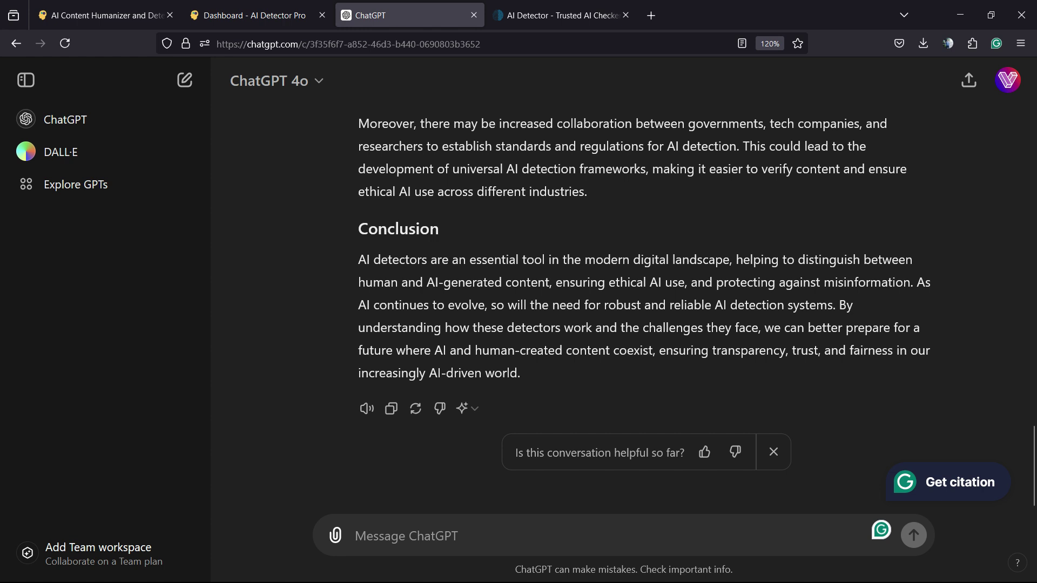
pyautogui.scroll(3, 643, 314)
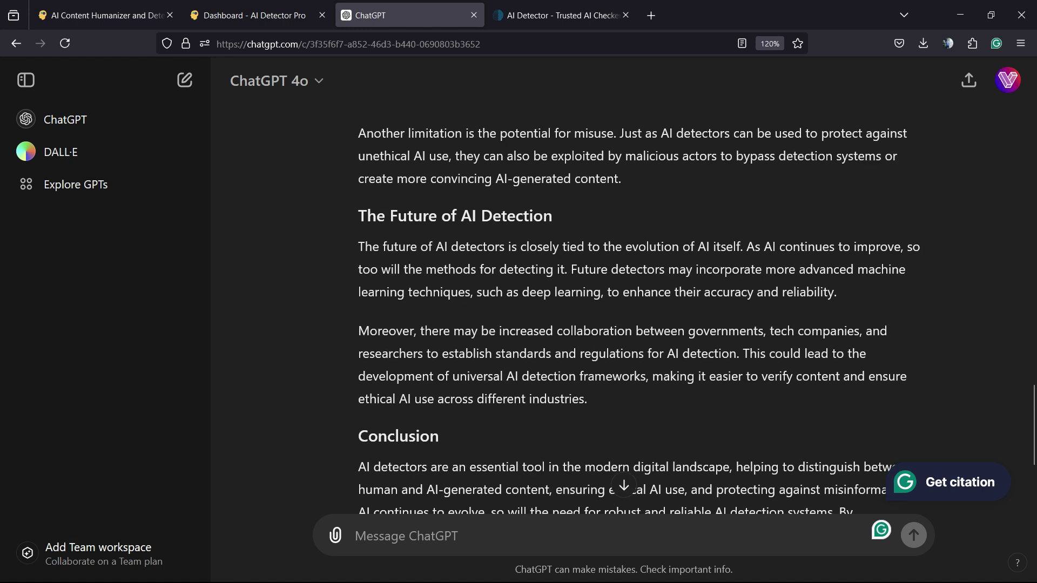
pyautogui.scroll(5, 646, 309)
pyautogui.scroll(3, 646, 308)
pyautogui.scroll(3, 647, 309)
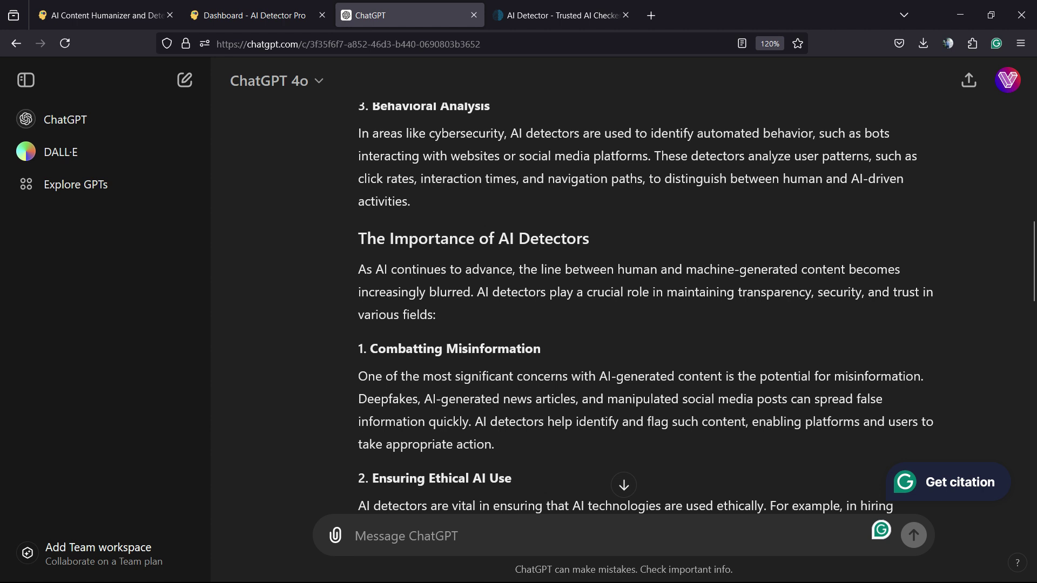
pyautogui.scroll(5, 646, 308)
pyautogui.scroll(4, 646, 308)
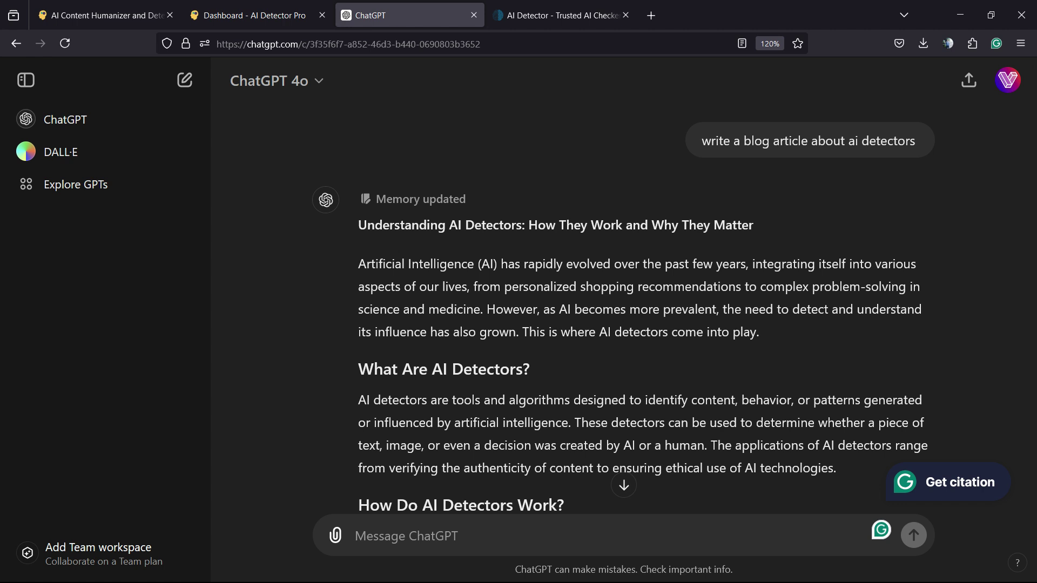
pyautogui.click(106, 15)
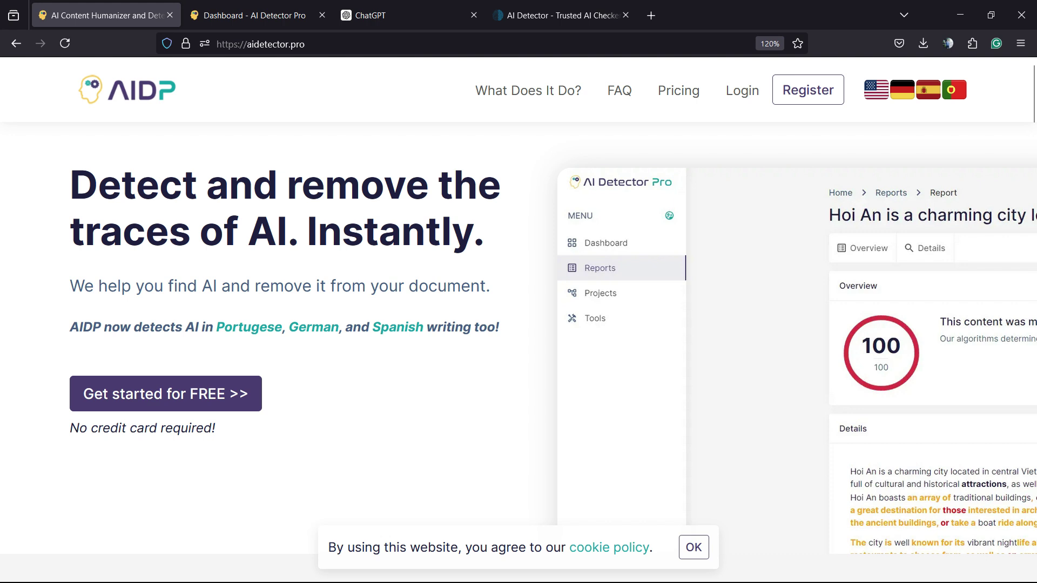
pyautogui.click(693, 547)
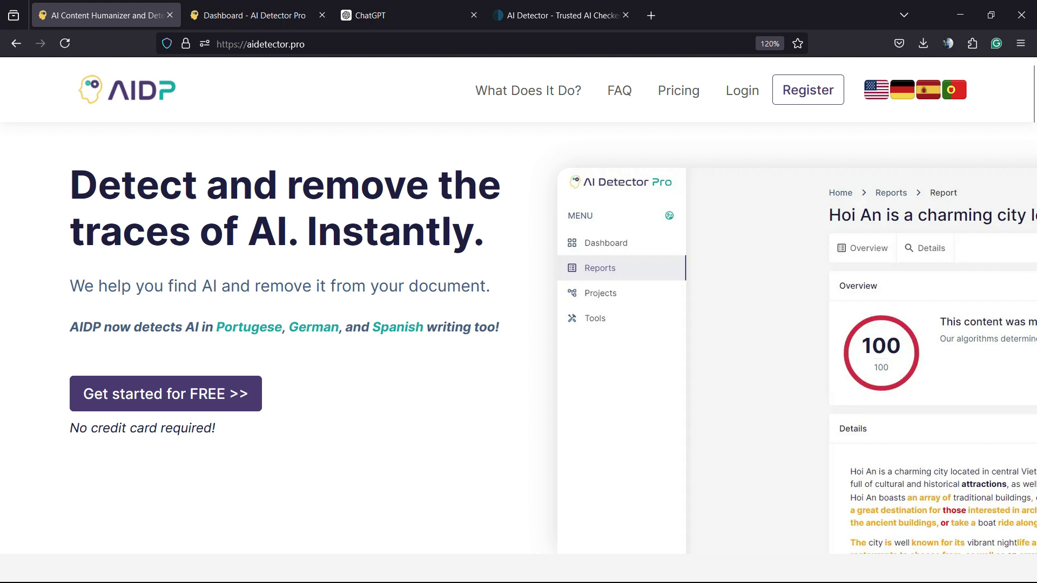
pyautogui.scroll(-2, 518, 340)
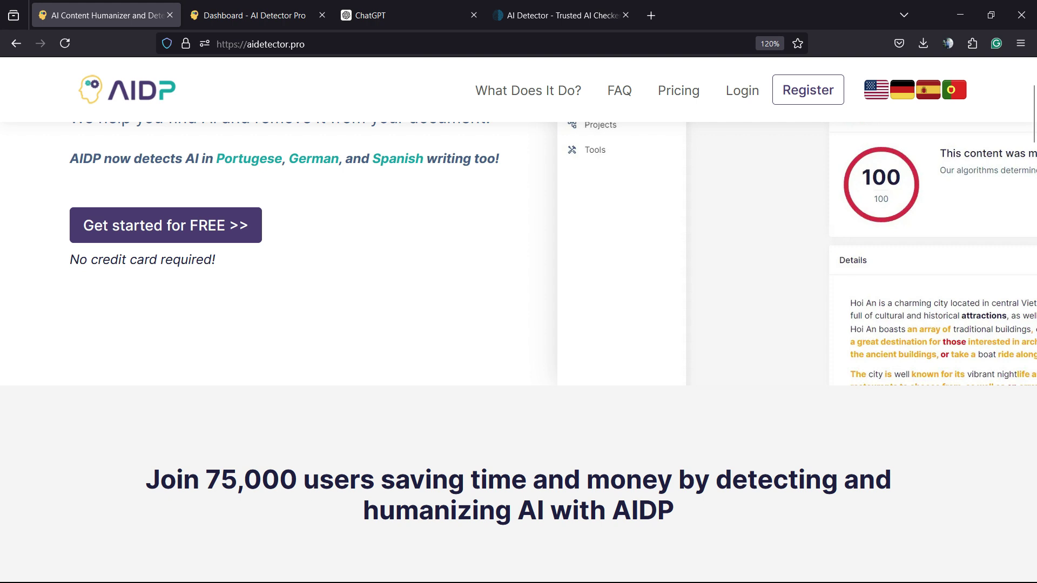
pyautogui.scroll(-2, 518, 341)
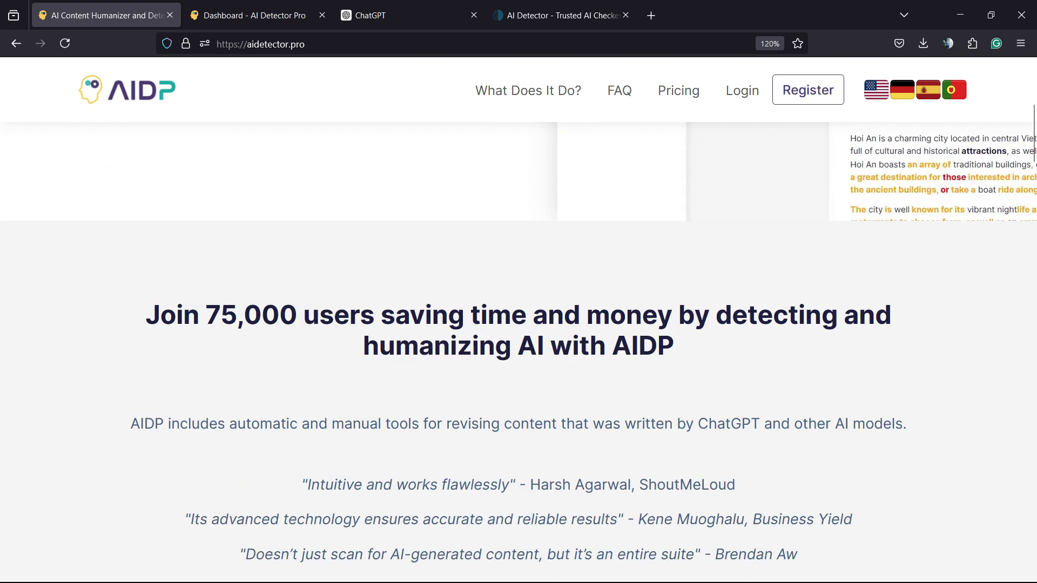
pyautogui.scroll(-2, 519, 341)
pyautogui.scroll(-2, 519, 341)
pyautogui.scroll(4, 518, 341)
pyautogui.scroll(-5, 519, 341)
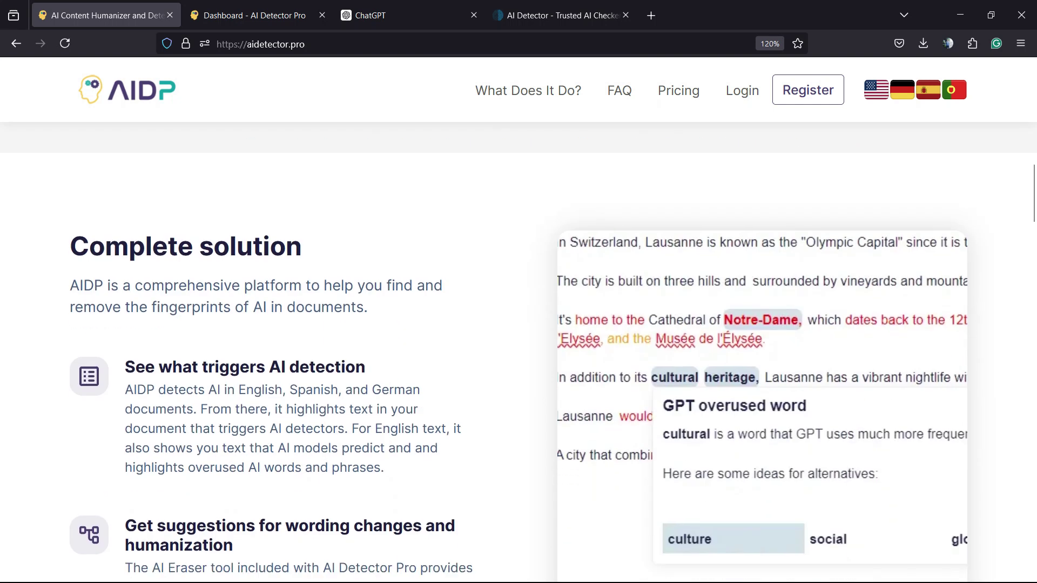
pyautogui.scroll(-2, 519, 341)
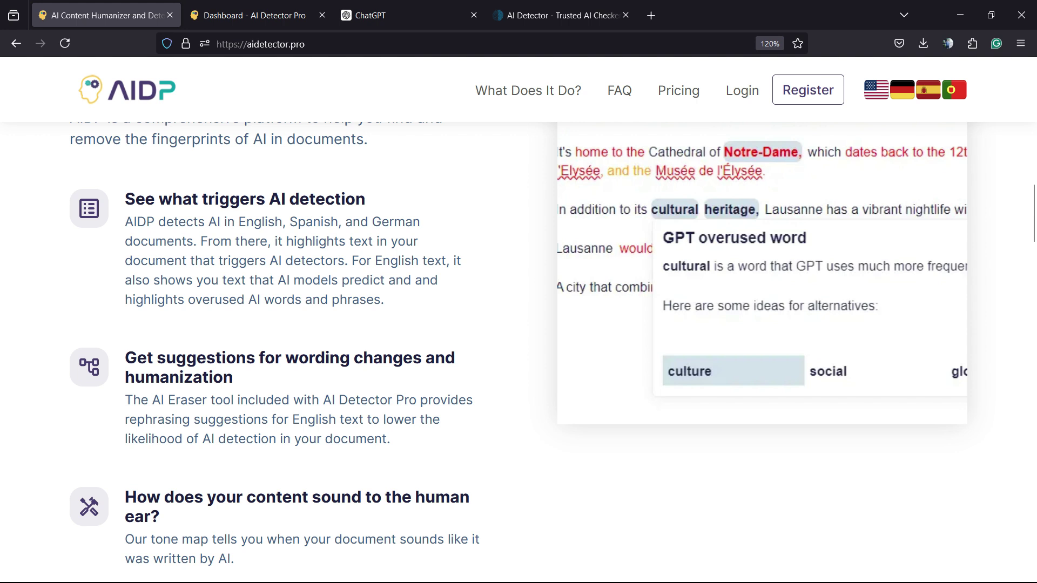
pyautogui.scroll(-2, 519, 353)
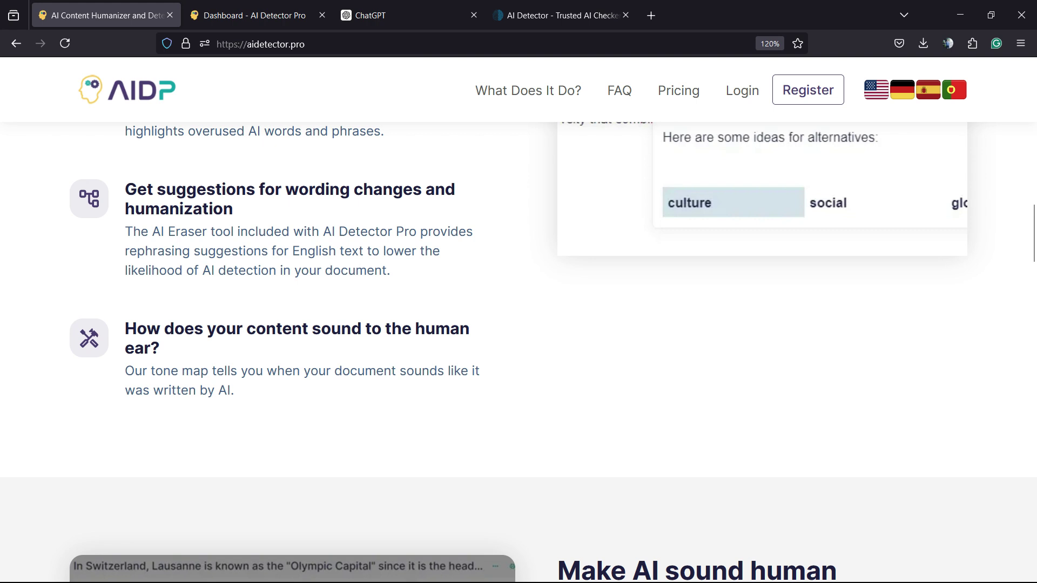
pyautogui.scroll(-4, 519, 352)
pyautogui.scroll(-2, 518, 353)
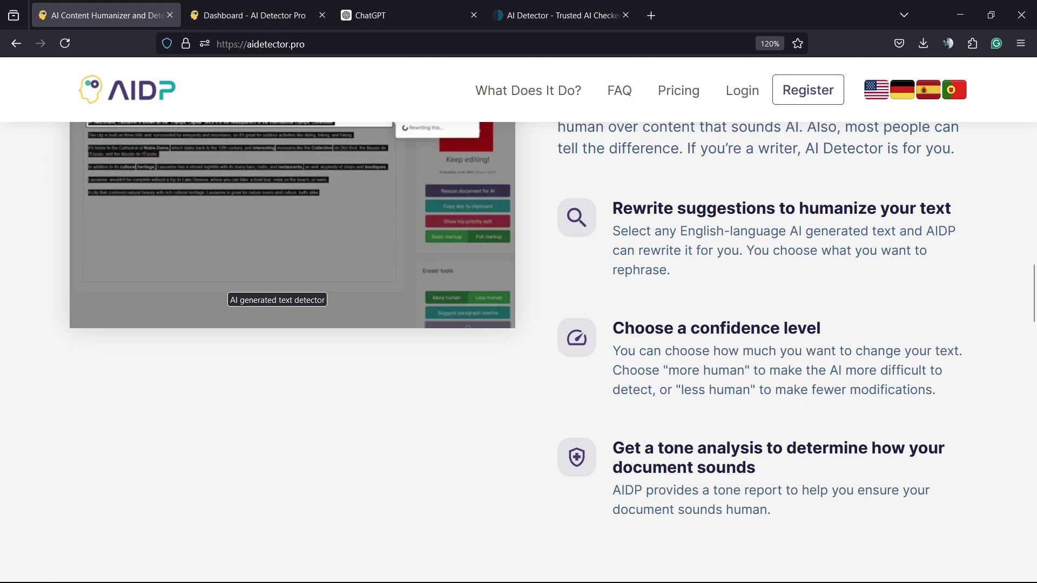
pyautogui.scroll(2, 518, 353)
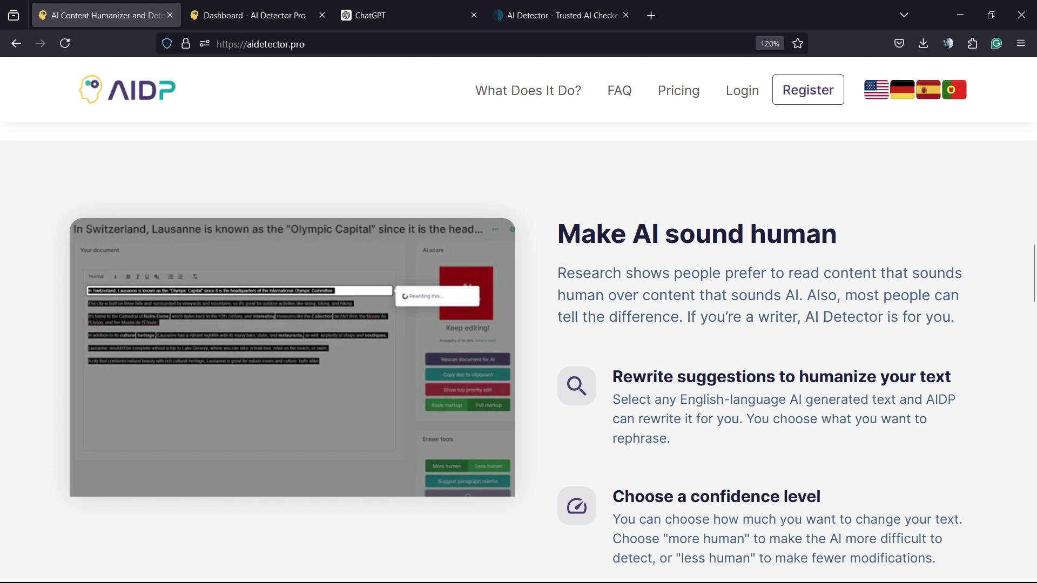
pyautogui.scroll(-6, 519, 352)
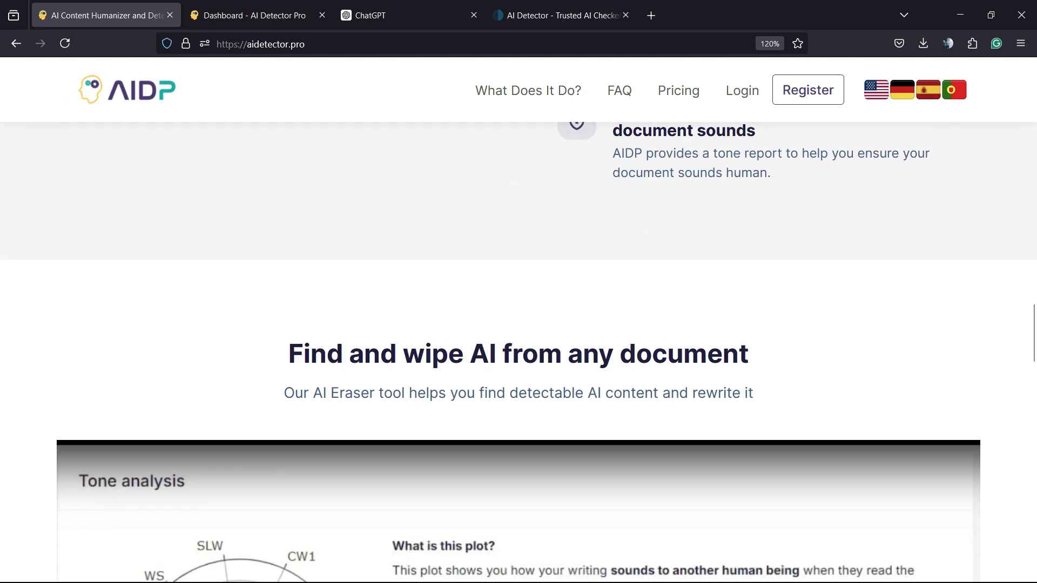
pyautogui.scroll(-4, 355, 300)
pyautogui.scroll(-2, 353, 300)
pyautogui.scroll(-5, 354, 300)
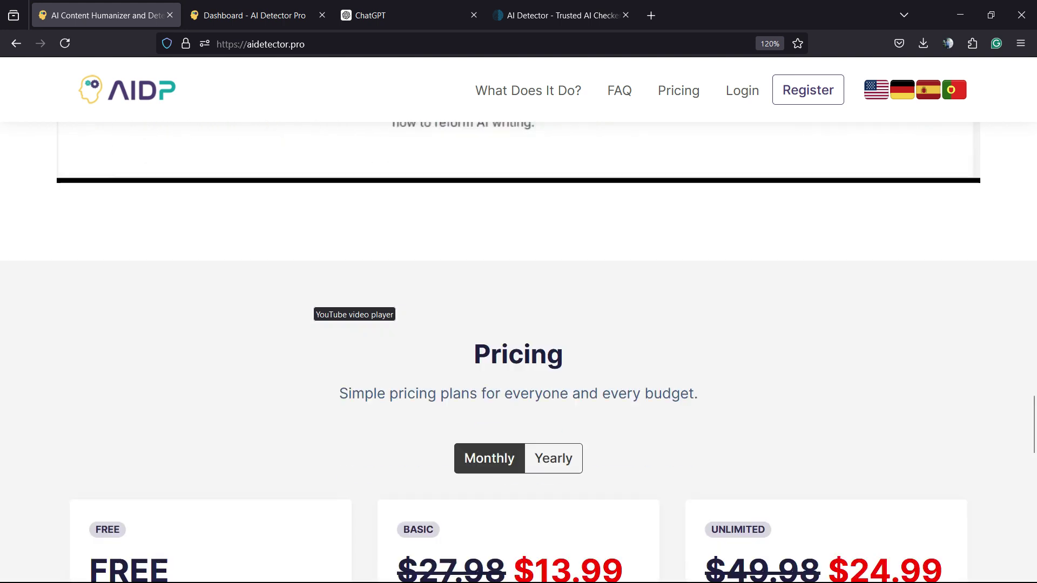
pyautogui.scroll(-4, 354, 304)
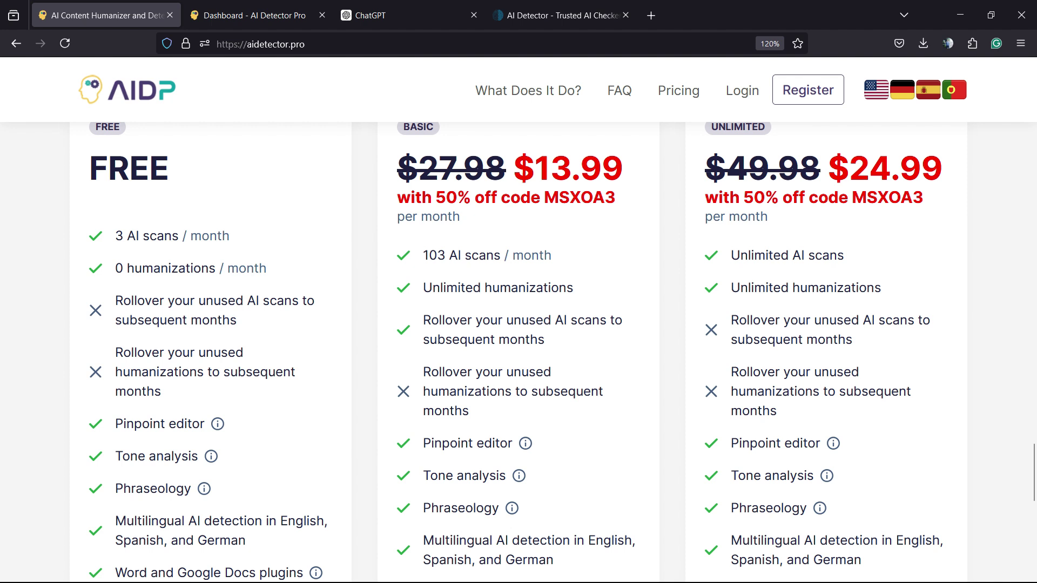
pyautogui.scroll(2, 518, 353)
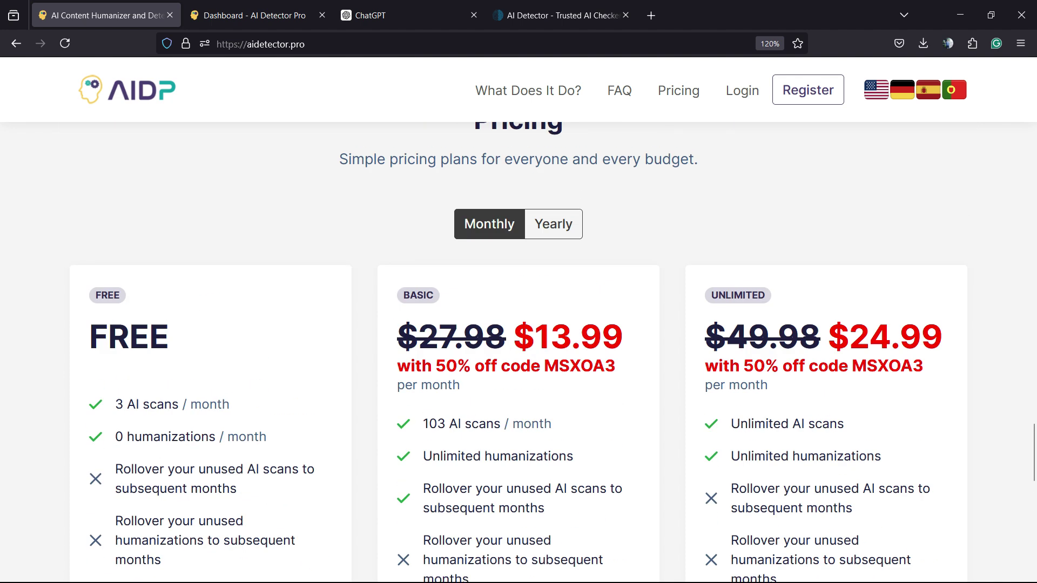
# Switch the pricing plans to yearly billing (Basic $139.99, Unlimited $249.99 per year)
pyautogui.click(554, 223)
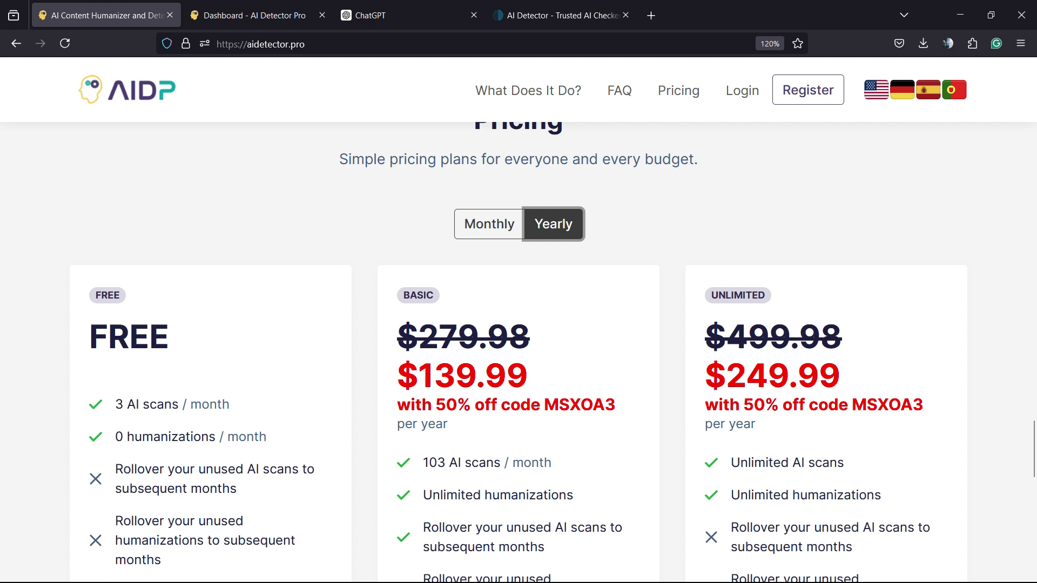
pyautogui.scroll(-2, 519, 324)
pyautogui.scroll(-3, 519, 324)
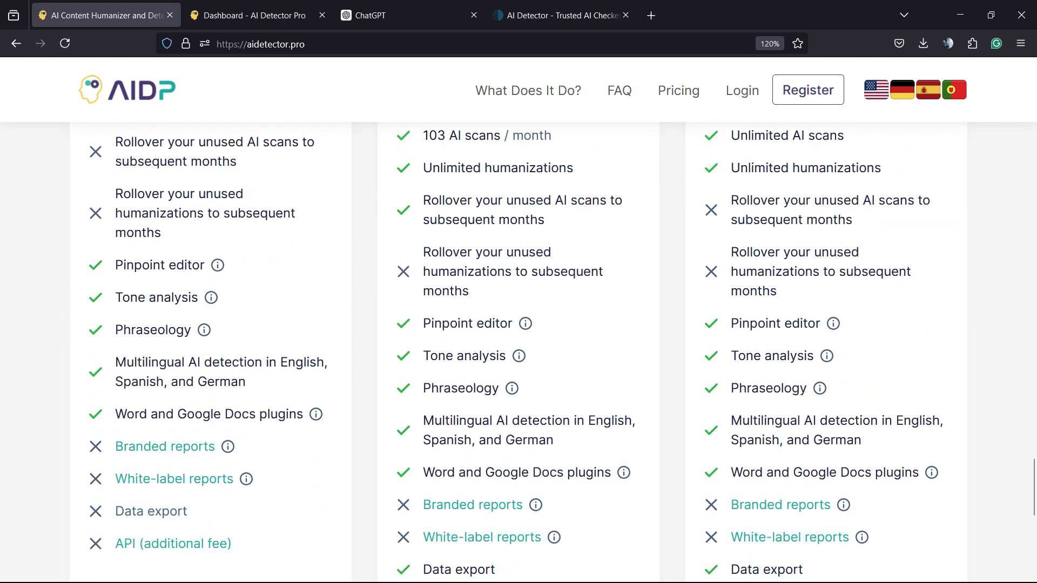
pyautogui.scroll(-4, 519, 324)
pyautogui.scroll(-2, 519, 324)
pyautogui.scroll(5, 518, 324)
pyautogui.scroll(5, 519, 324)
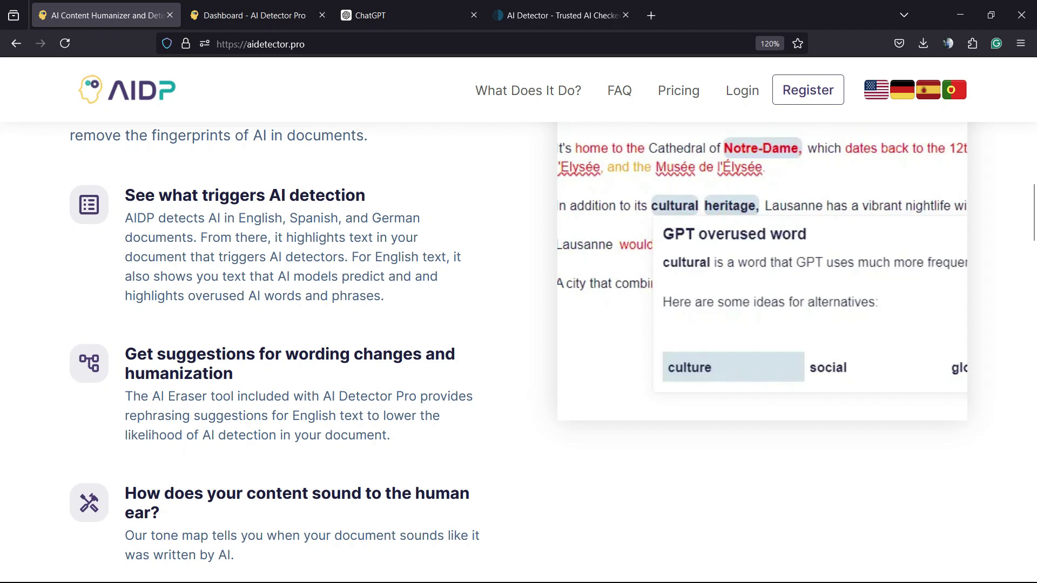
pyautogui.scroll(5, 518, 324)
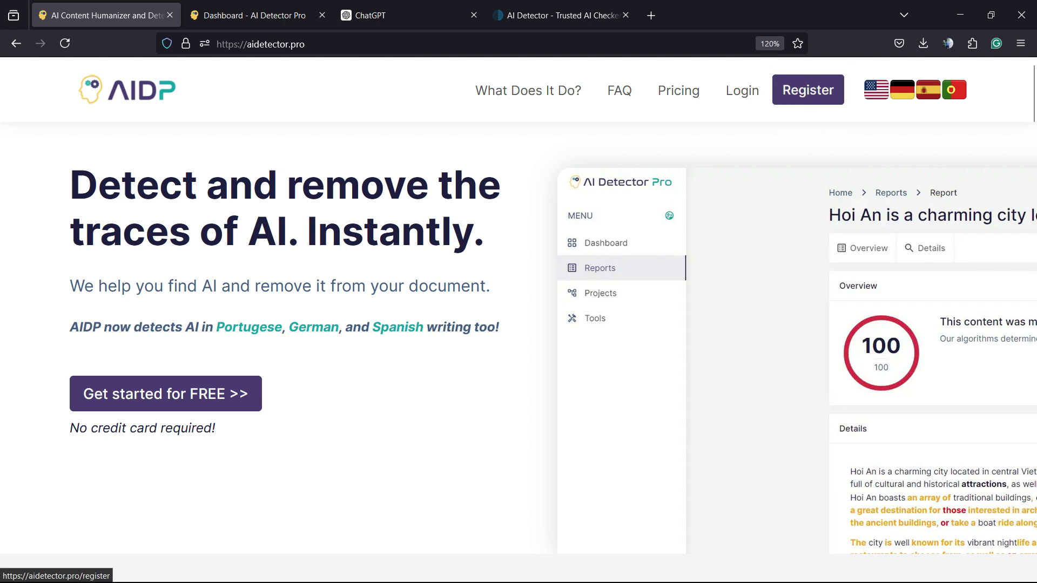
# Go from Register to the signed-in dashboard and start a new AI scan on the Reports page
pyautogui.click(794, 90)
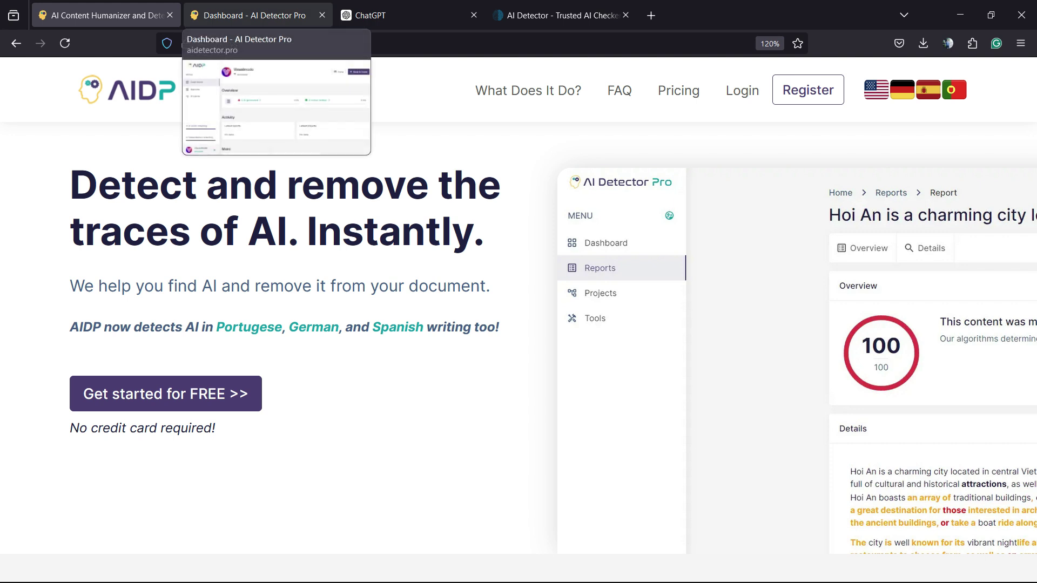
pyautogui.click(251, 15)
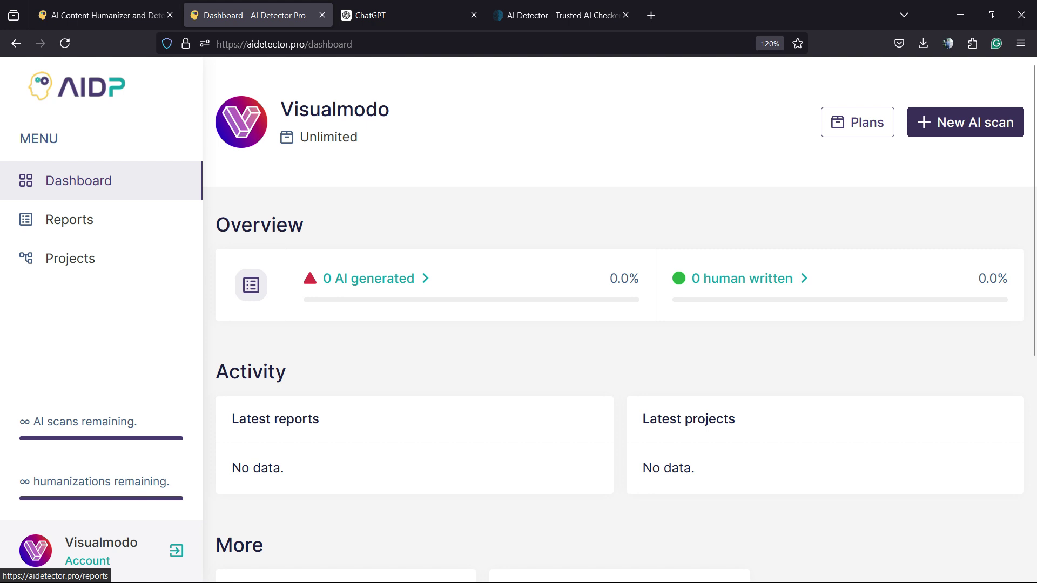
pyautogui.click(946, 129)
pyautogui.click(964, 123)
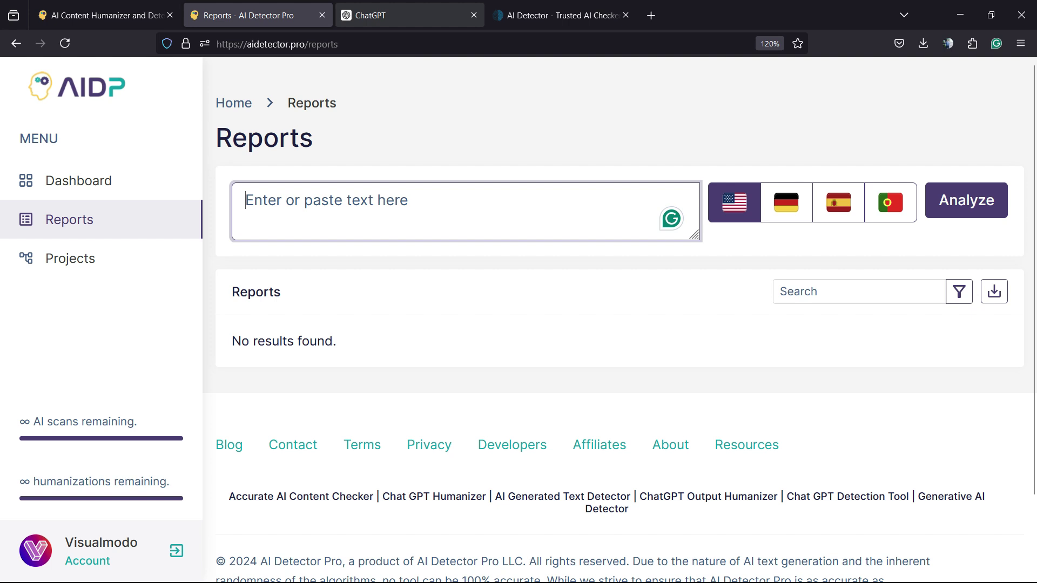
# Paste the ChatGPT article into the Reports text box and analyze it, yielding a 98/100 AI score
pyautogui.click(405, 15)
pyautogui.moveTo(359, 224)
pyautogui.mouseDown()
pyautogui.moveTo(529, 350)
pyautogui.moveTo(522, 373)
pyautogui.mouseUp()
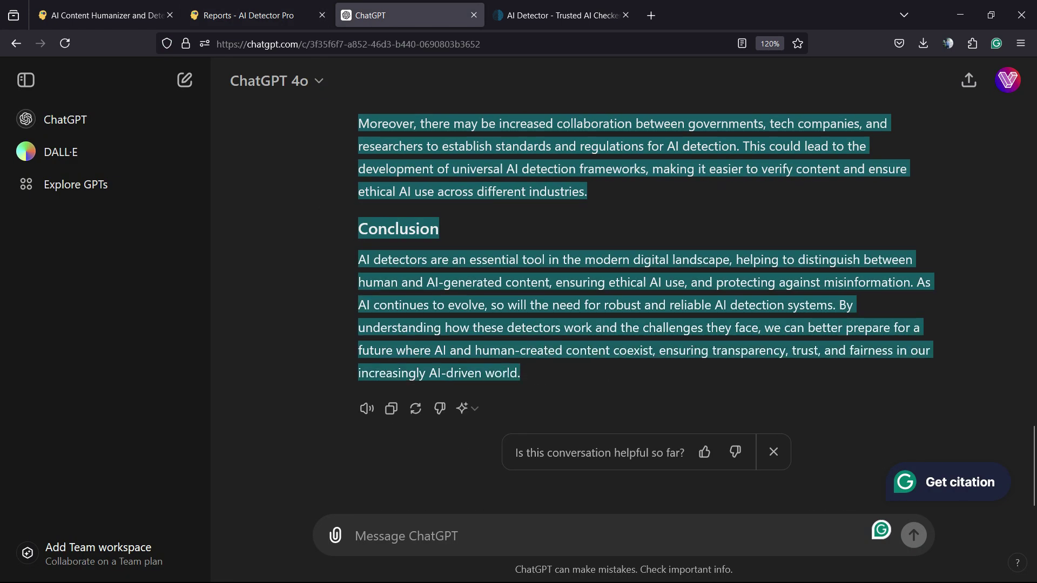
pyautogui.click(251, 15)
pyautogui.hotkey('ctrl', 'v')
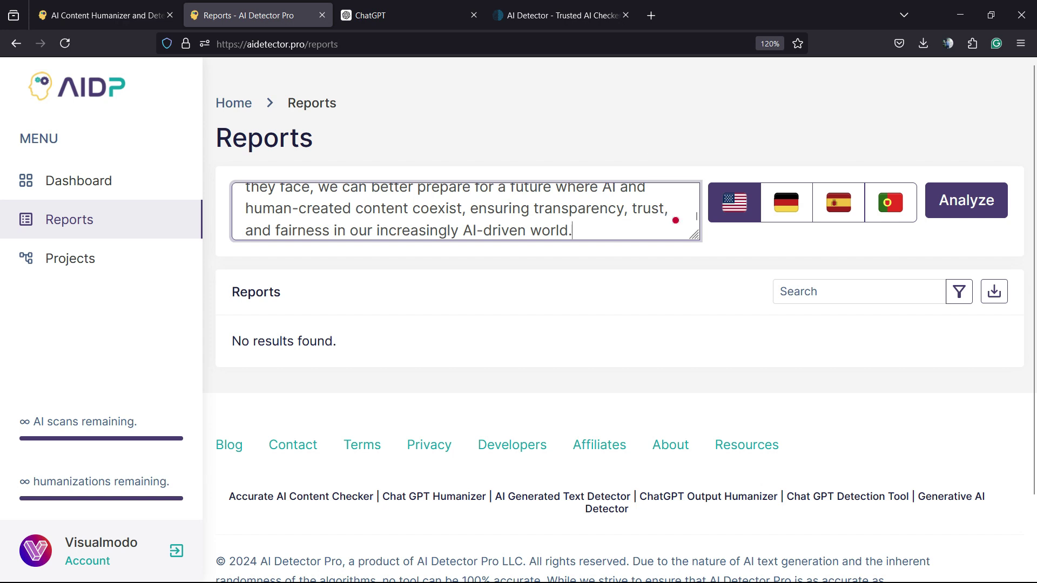
pyautogui.scroll(2, 465, 211)
pyautogui.scroll(2, 466, 210)
pyautogui.scroll(2, 466, 210)
pyautogui.scroll(2, 466, 211)
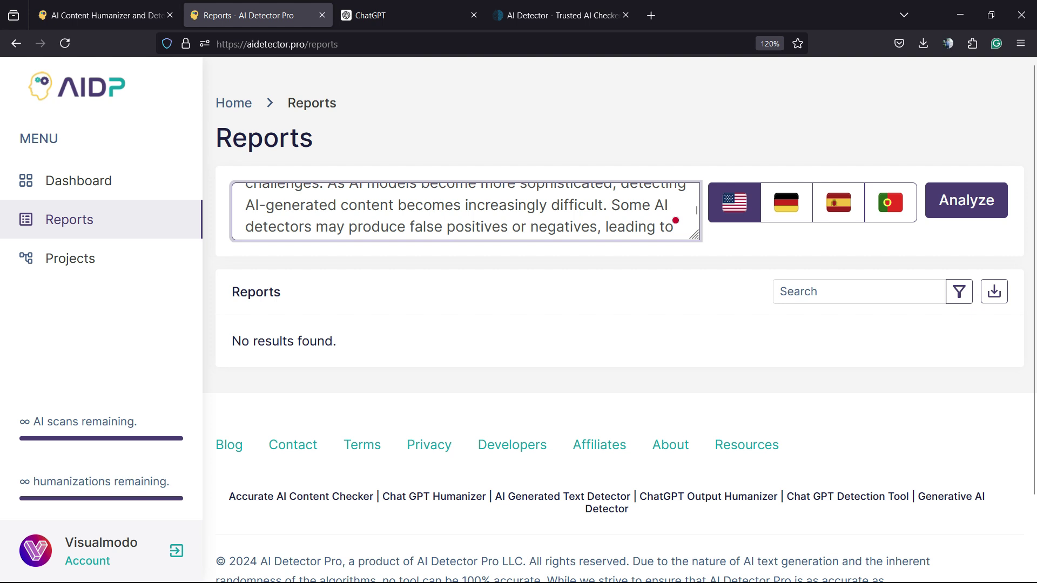
pyautogui.click(955, 200)
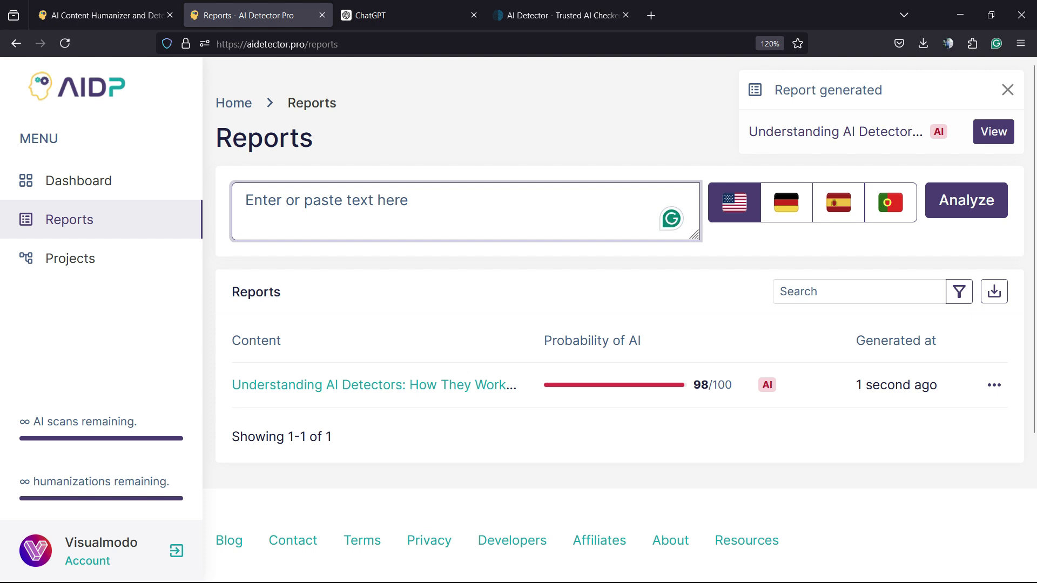
# Check the 98/100 score and report actions, then open the Understanding AI Detectors report
pyautogui.moveTo(694, 385); pyautogui.dragTo(732, 385)
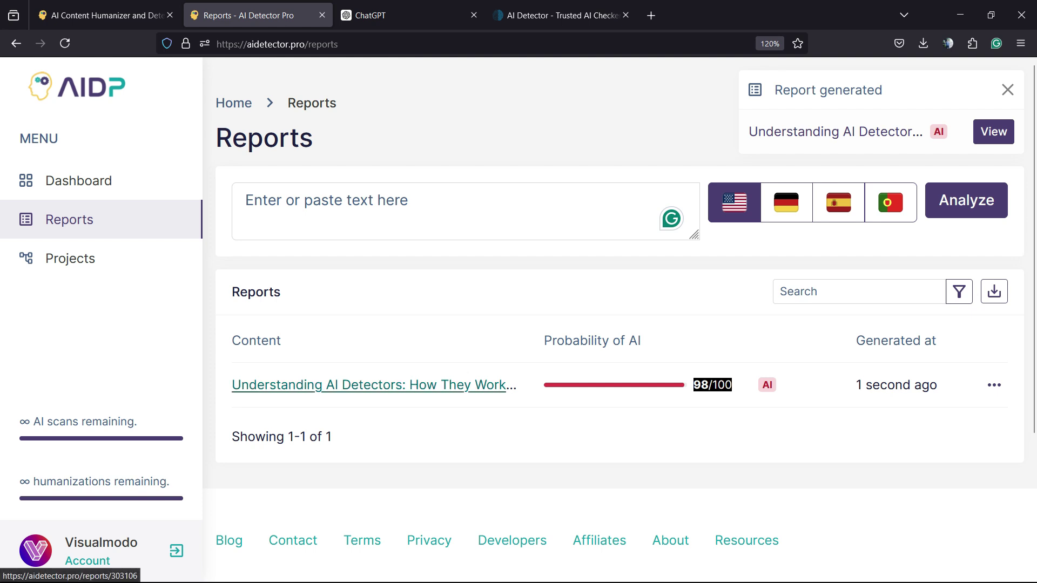
pyautogui.scroll(-2, 512, 355)
pyautogui.scroll(2, 512, 356)
pyautogui.scroll(-2, 511, 356)
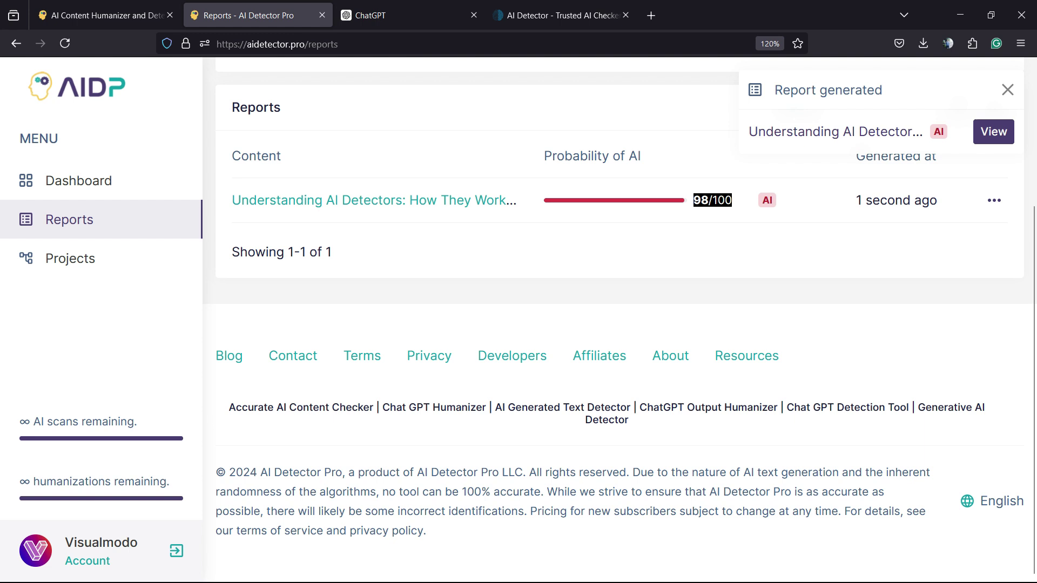
pyautogui.scroll(2, 372, 368)
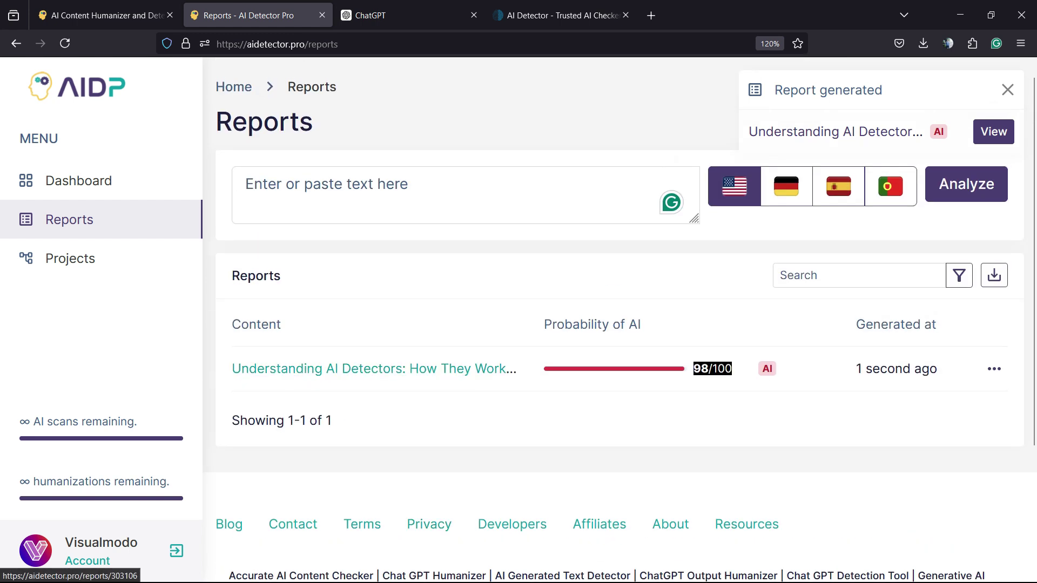
pyautogui.click(994, 368)
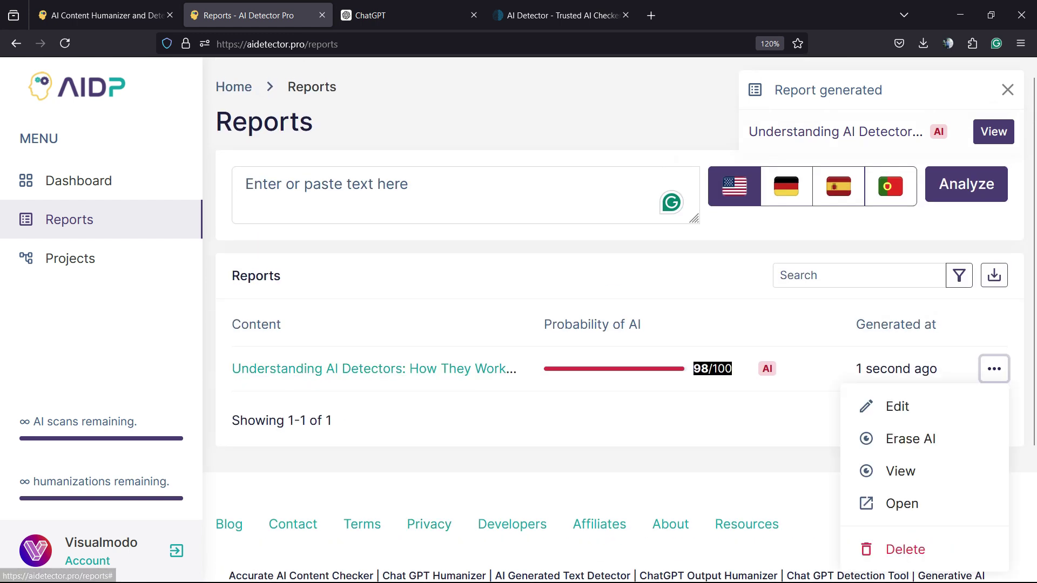
pyautogui.click(994, 369)
pyautogui.click(359, 368)
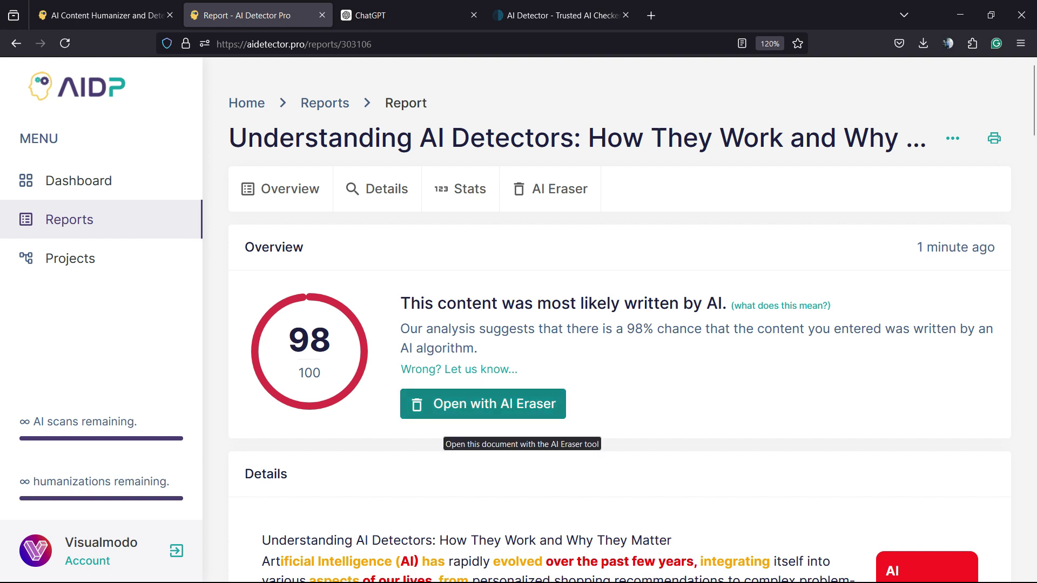
pyautogui.moveTo(778, 305); pyautogui.dragTo(894, 315)
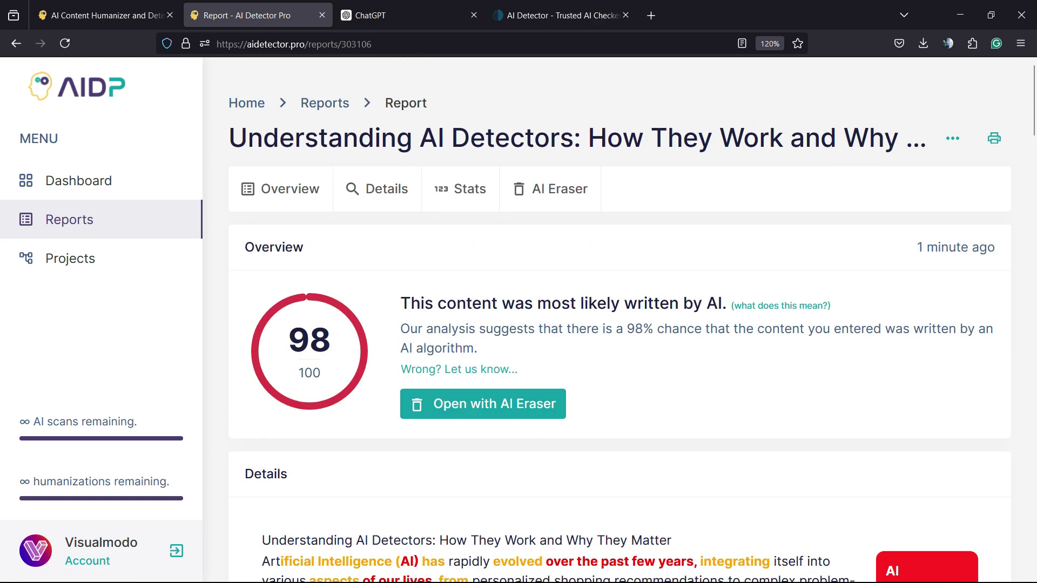
pyautogui.scroll(-4, 620, 364)
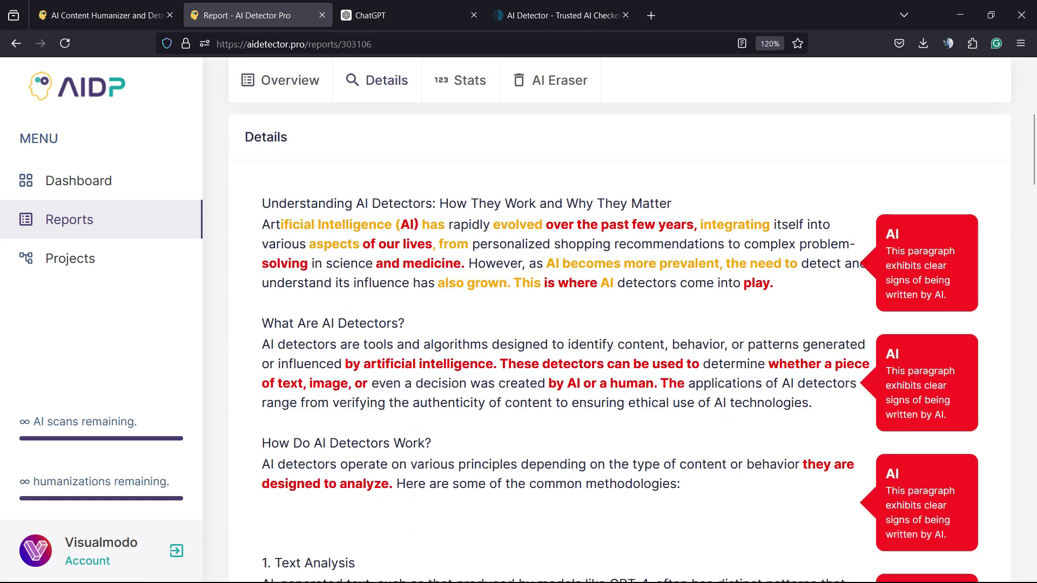
pyautogui.scroll(-4, 620, 343)
pyautogui.scroll(-2, 620, 343)
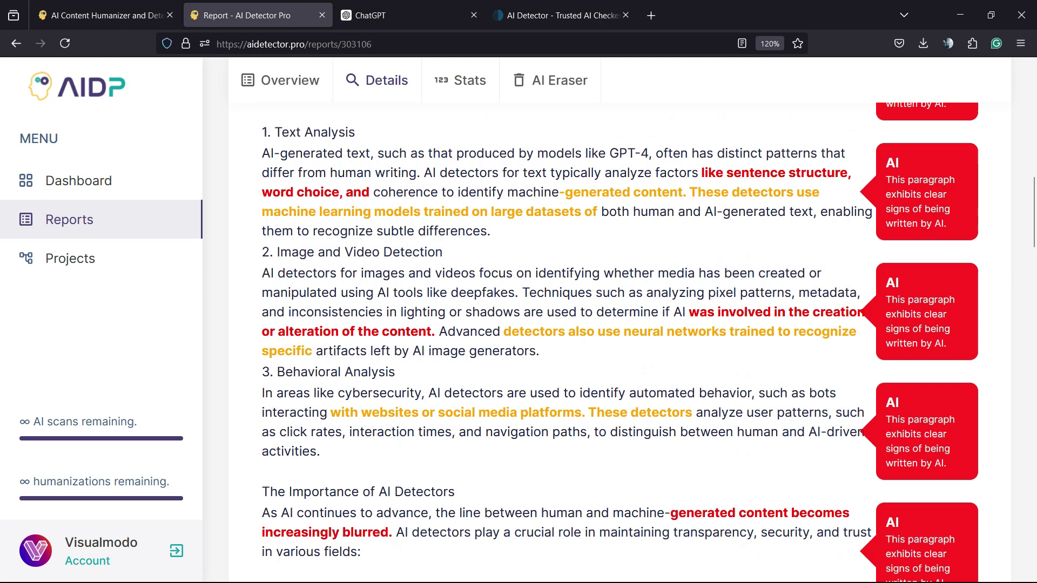
pyautogui.scroll(-2, 620, 343)
pyautogui.scroll(-2, 620, 343)
pyautogui.scroll(-2, 620, 343)
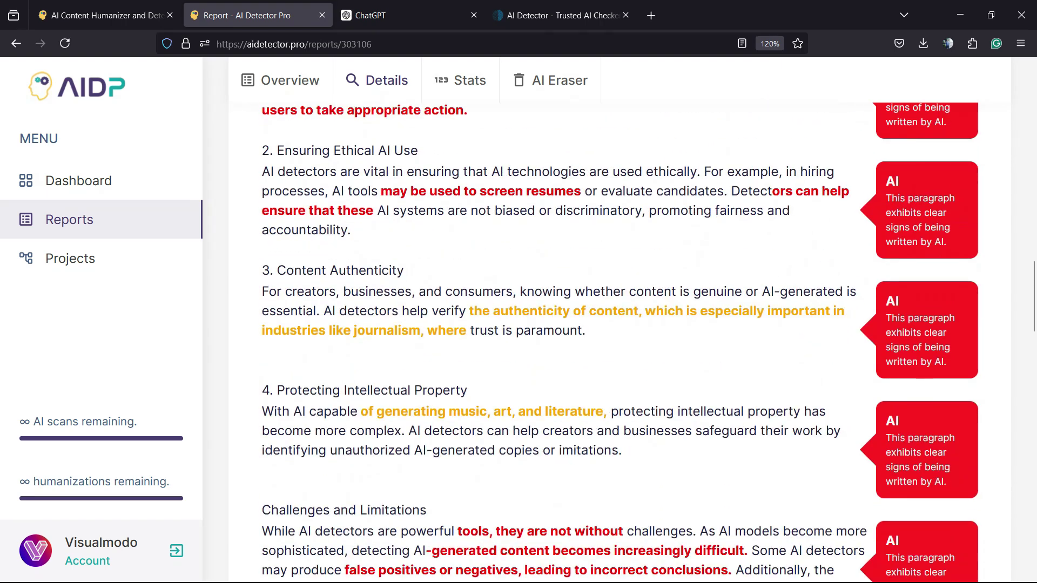
pyautogui.scroll(-4, 619, 343)
pyautogui.scroll(-4, 620, 343)
pyautogui.scroll(-1, 405, 284)
pyautogui.scroll(-1, 405, 284)
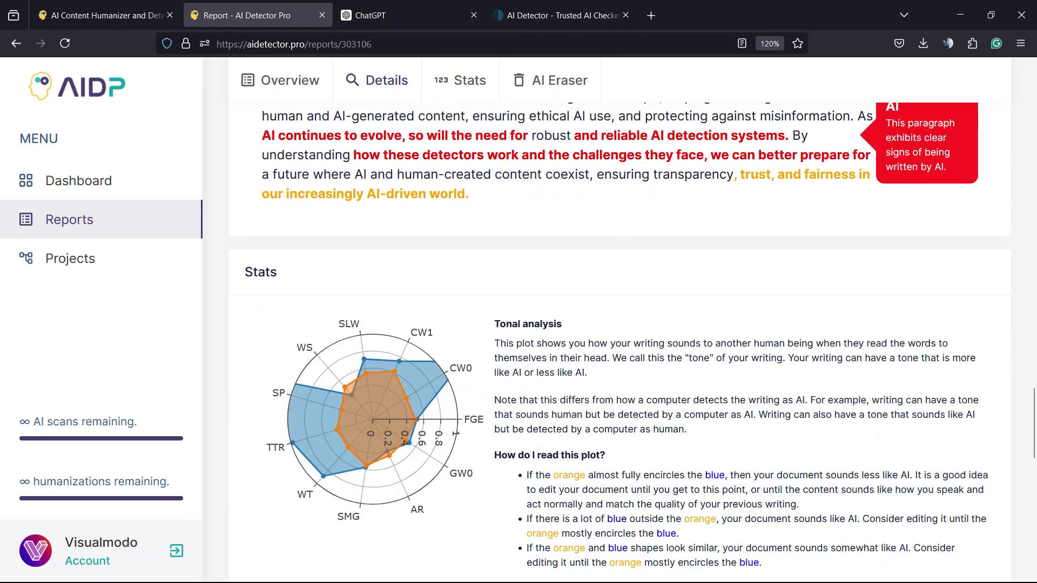
pyautogui.scroll(-2, 405, 284)
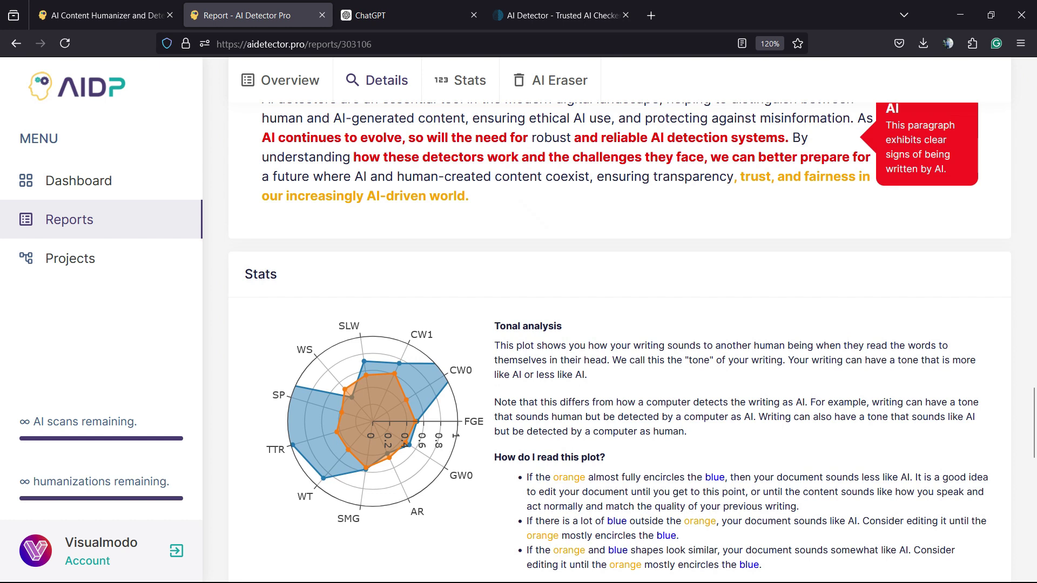
pyautogui.scroll(2, 405, 285)
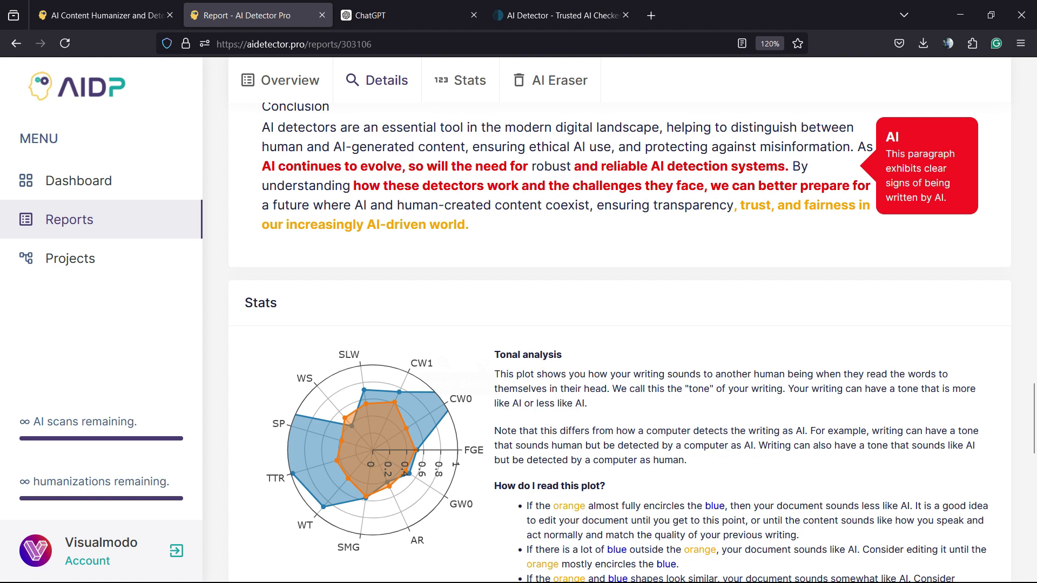
pyautogui.scroll(-2, 415, 280)
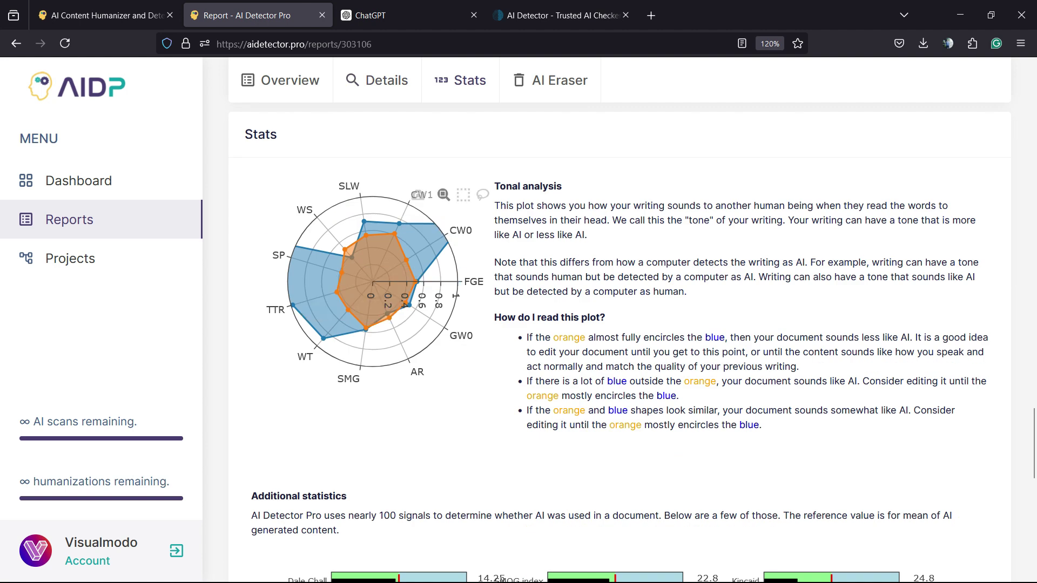
pyautogui.scroll(-3, 415, 280)
pyautogui.scroll(-2, 415, 280)
pyautogui.scroll(2, 415, 281)
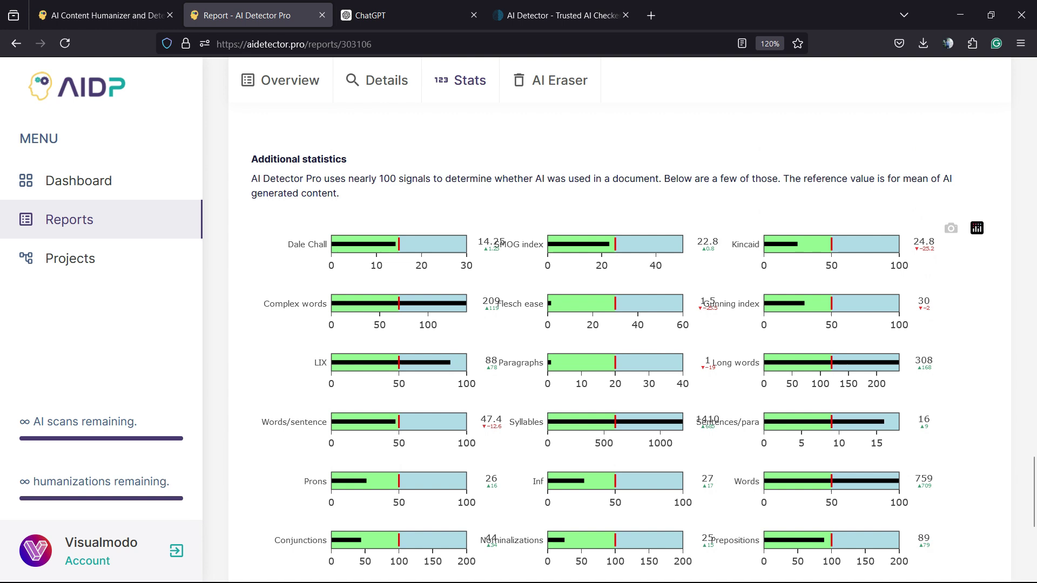
pyautogui.scroll(1, 620, 325)
pyautogui.scroll(2, 620, 324)
pyautogui.scroll(-3, 620, 324)
pyautogui.scroll(-2, 620, 340)
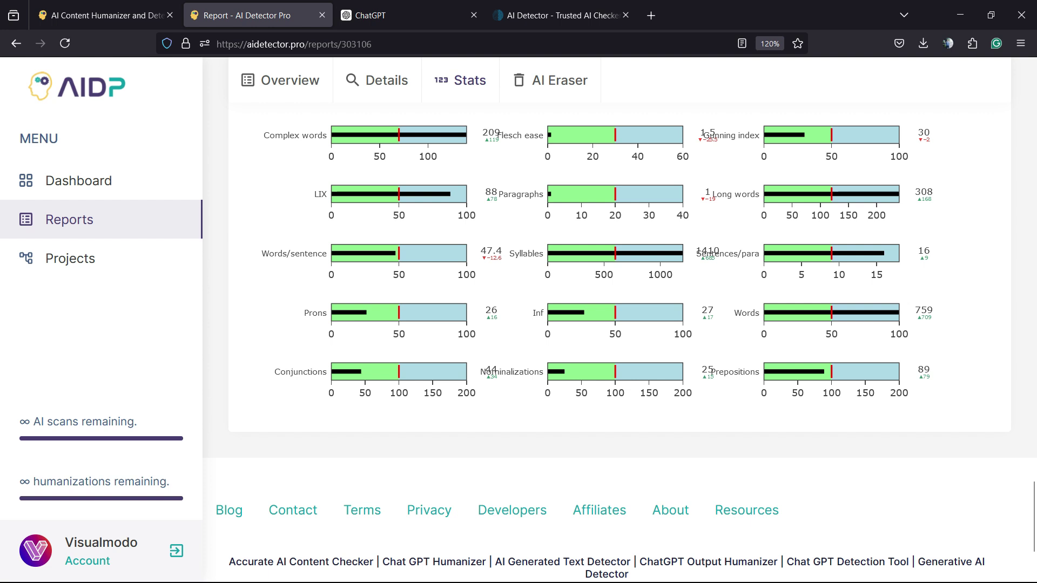
pyautogui.scroll(2, 620, 324)
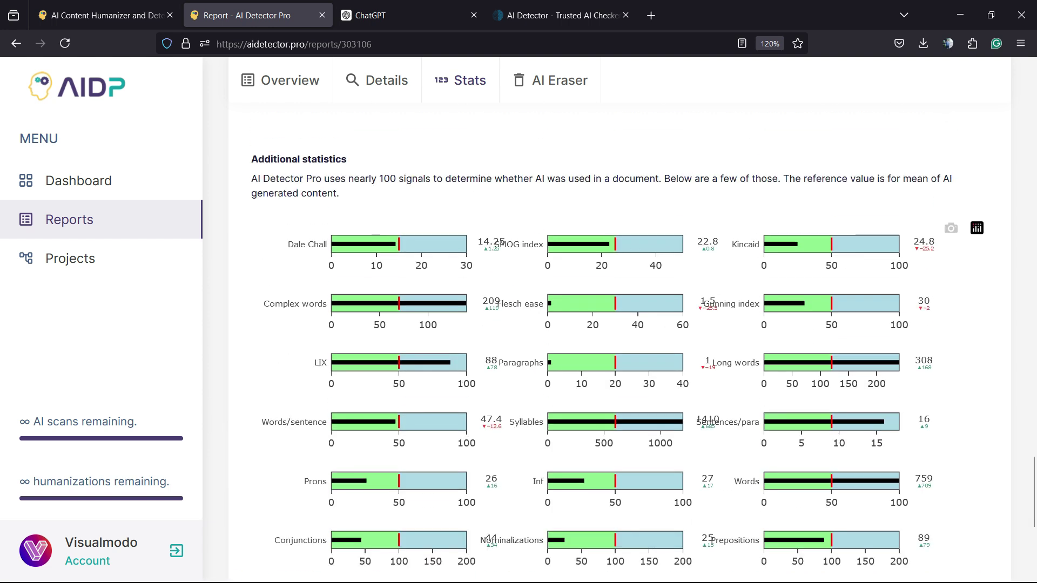
pyautogui.scroll(1, 619, 325)
pyautogui.scroll(3, 620, 324)
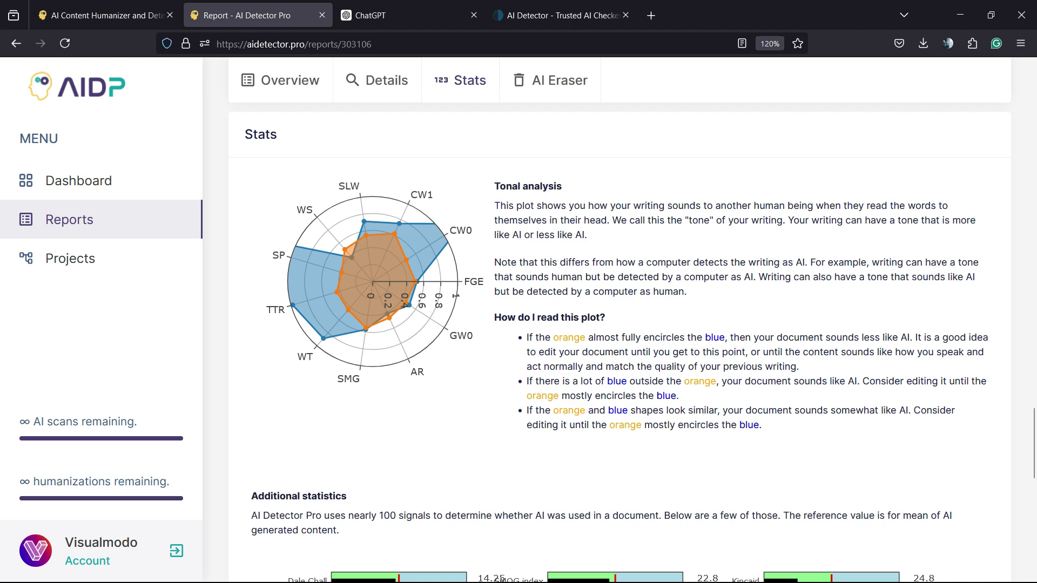
pyautogui.scroll(2, 619, 324)
pyautogui.scroll(3, 620, 325)
pyautogui.scroll(2, 620, 325)
pyautogui.scroll(2, 620, 324)
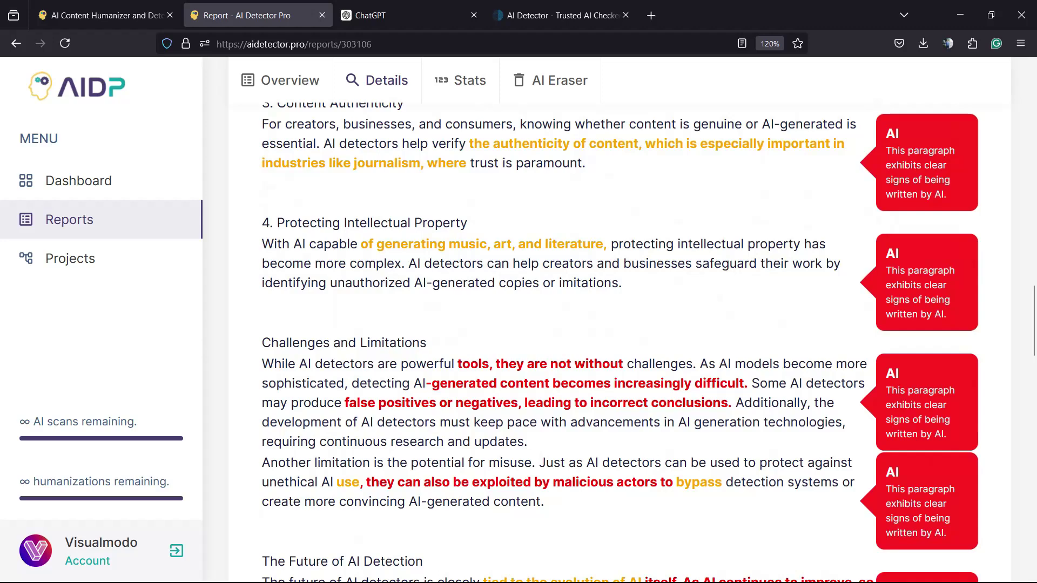
pyautogui.scroll(4, 619, 324)
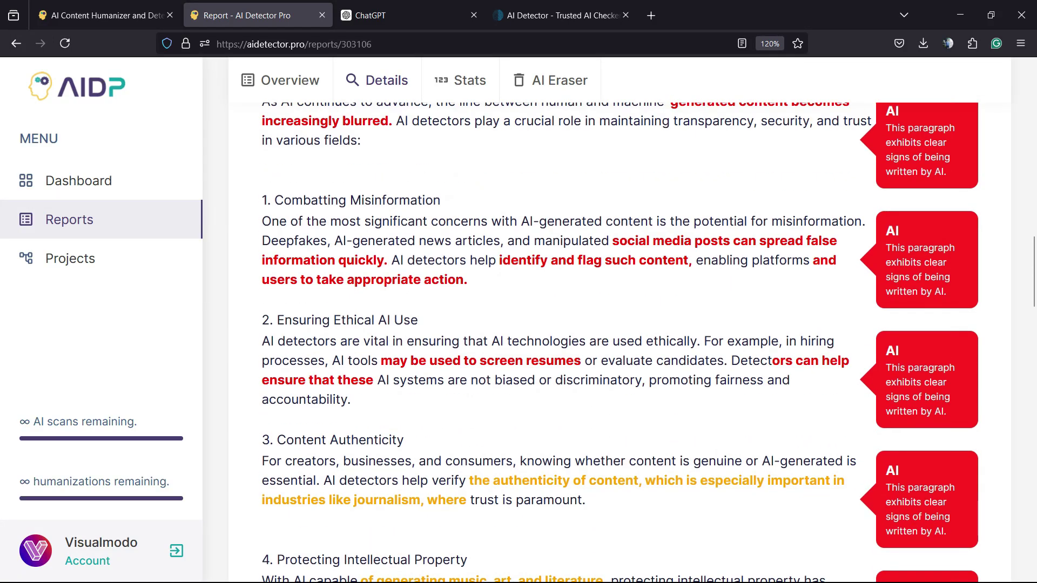
pyautogui.scroll(3, 620, 325)
pyautogui.scroll(6, 620, 324)
pyautogui.scroll(4, 620, 324)
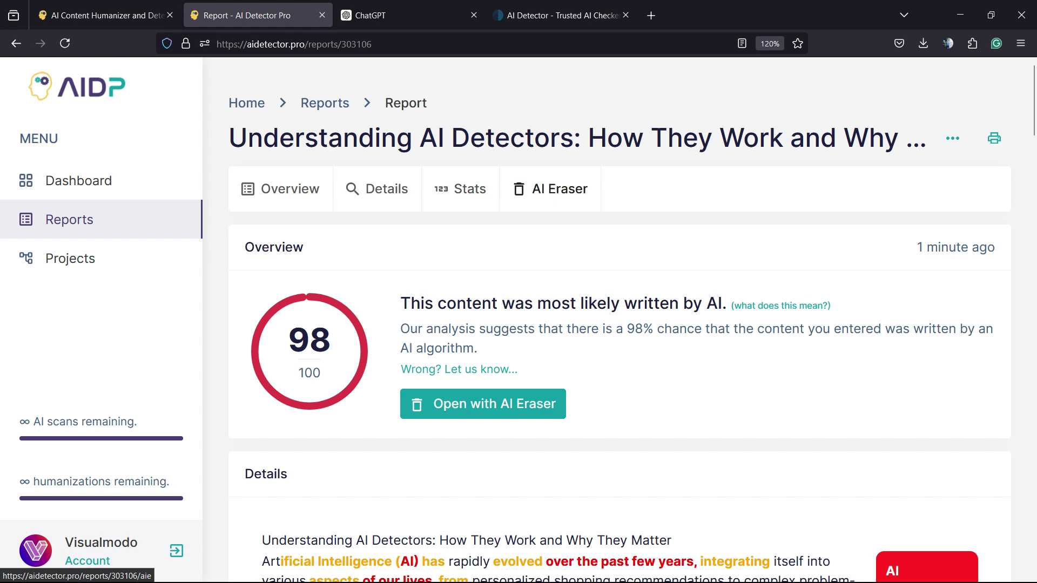
pyautogui.click(550, 193)
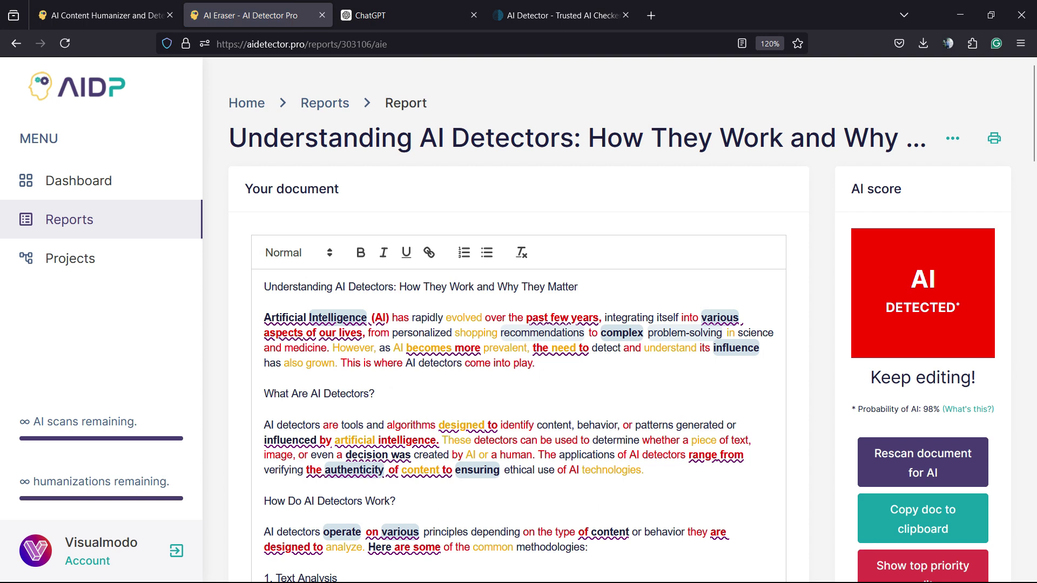
pyautogui.moveTo(562, 347)
pyautogui.moveTo(585, 318)
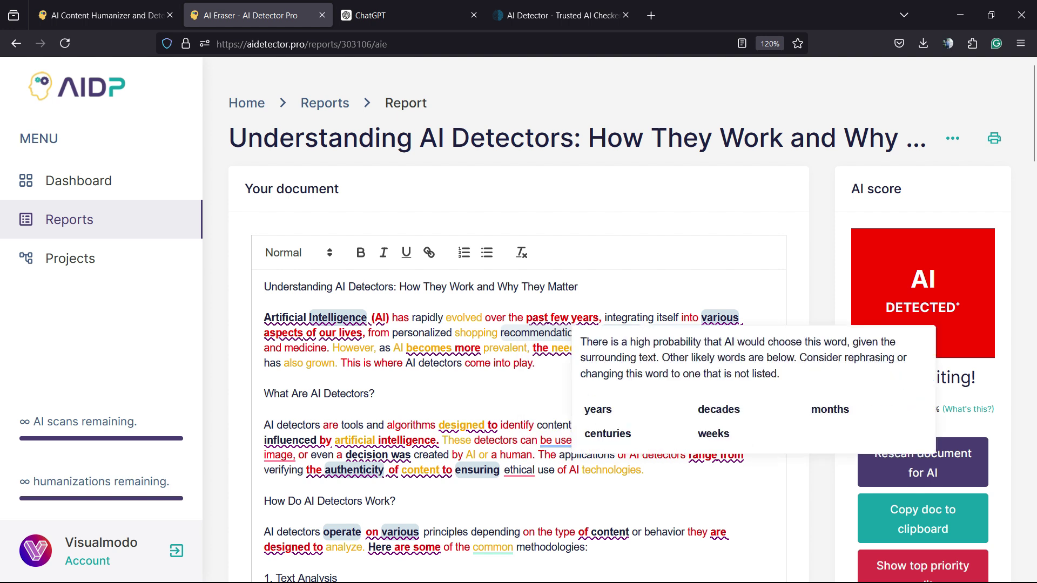
pyautogui.click(533, 363)
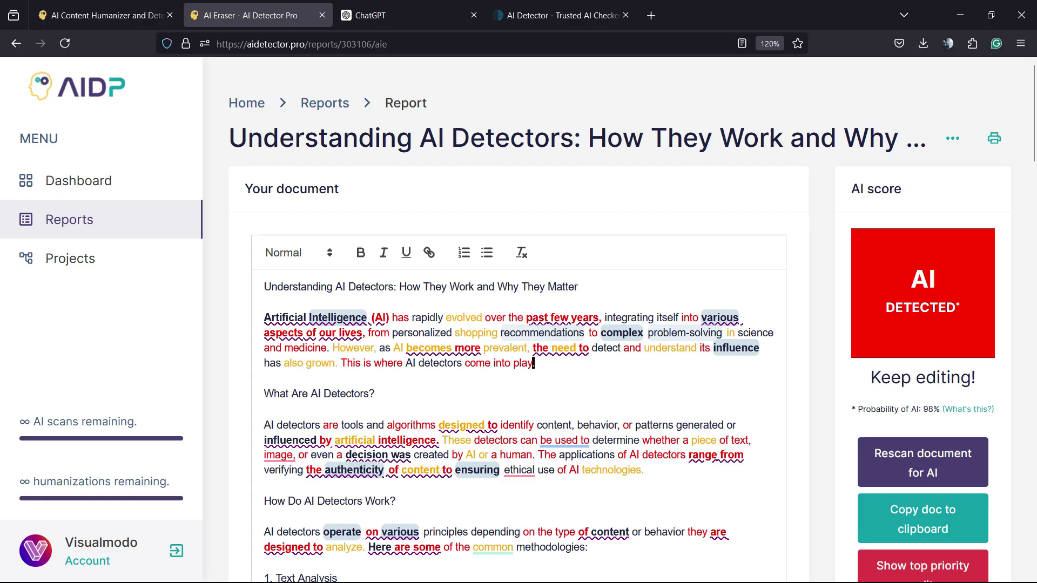
pyautogui.scroll(-5, 519, 324)
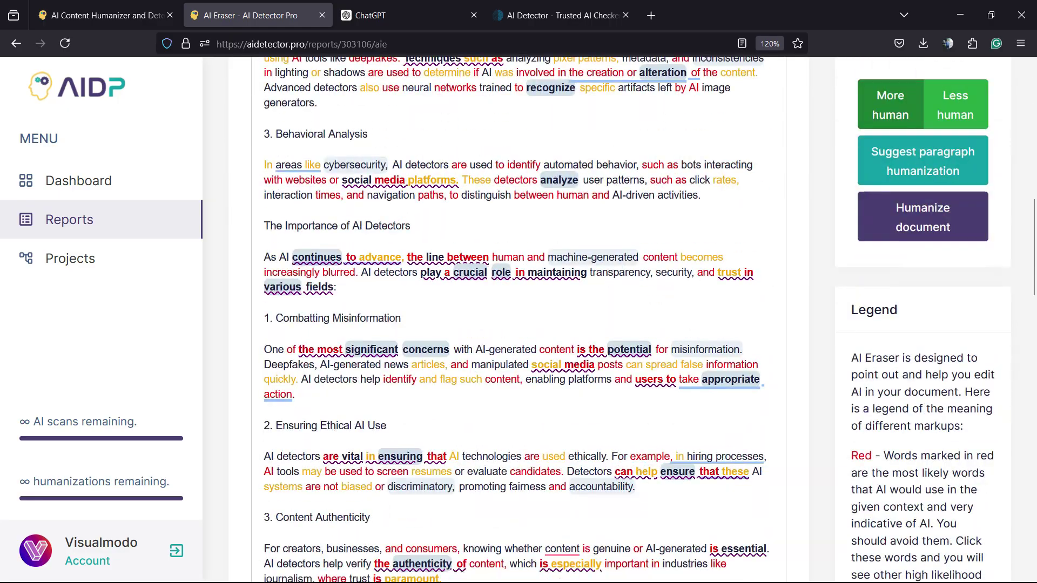
pyautogui.scroll(-5, 518, 325)
pyautogui.scroll(-5, 518, 324)
pyautogui.scroll(-5, 518, 324)
pyautogui.scroll(10, 630, 150)
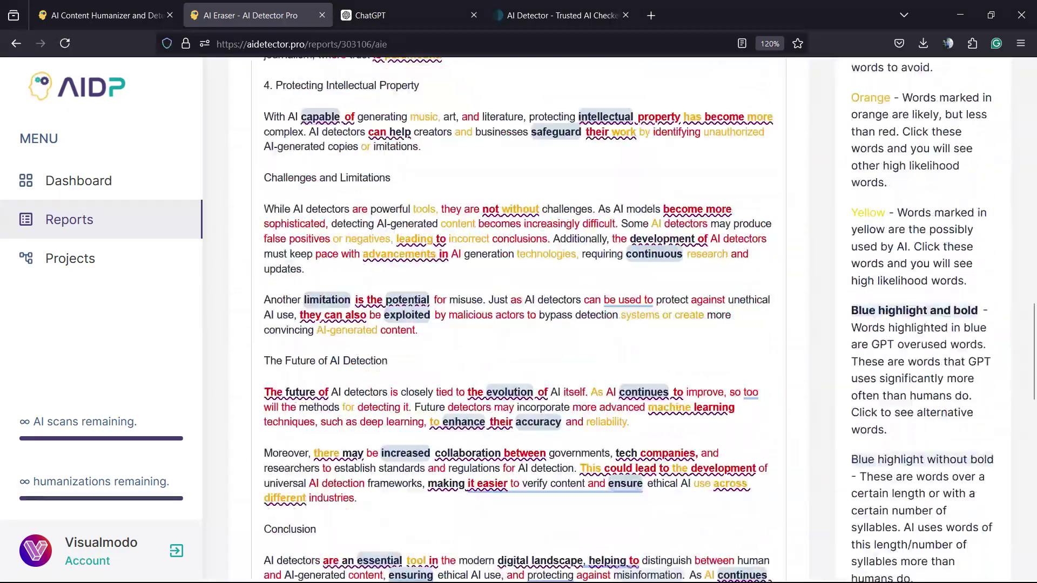
pyautogui.scroll(5, 630, 150)
pyautogui.scroll(5, 630, 149)
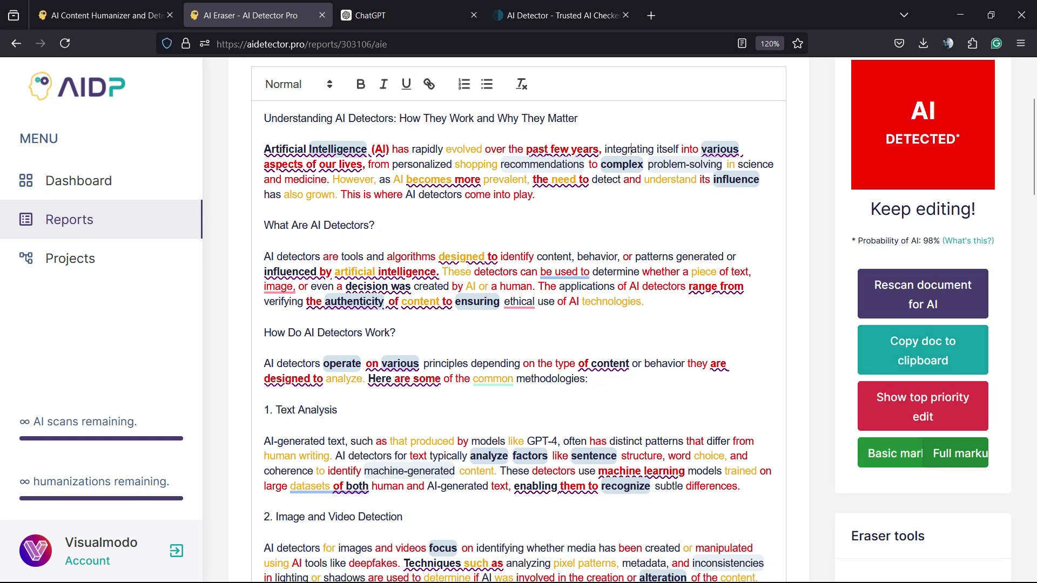
pyautogui.scroll(2, 518, 325)
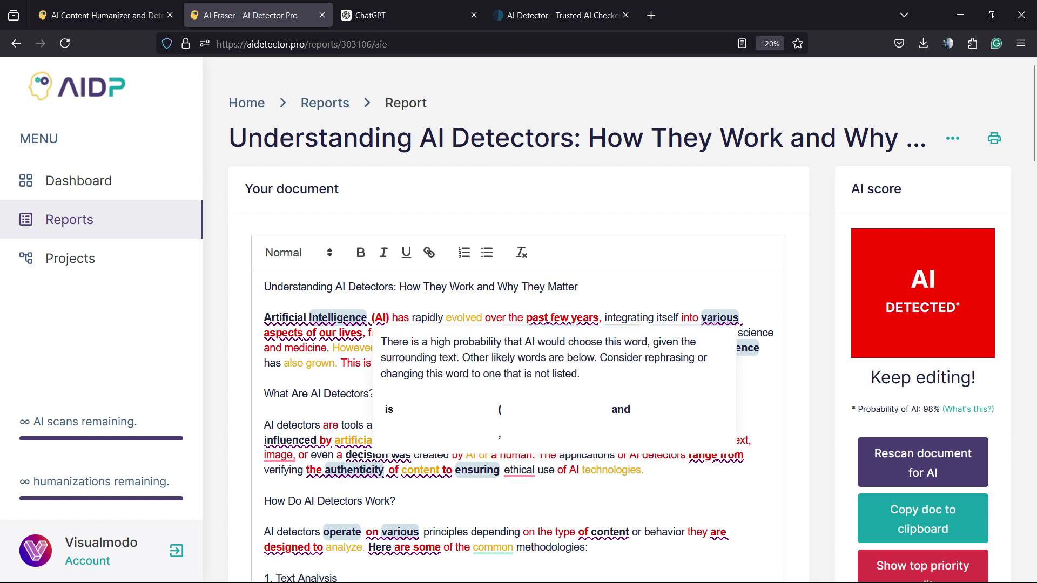
pyautogui.moveTo(399, 318)
pyautogui.moveTo(399, 150)
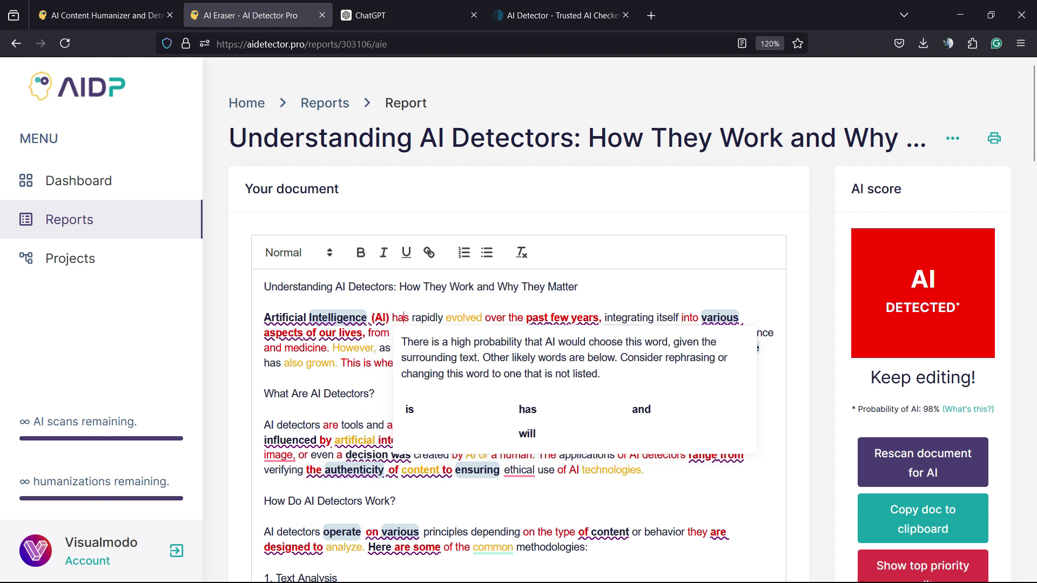
# Replace 'Artificial Intelligence' with 'intelligence operation' wording and 'influence' with 'mold'
pyautogui.click(366, 317)
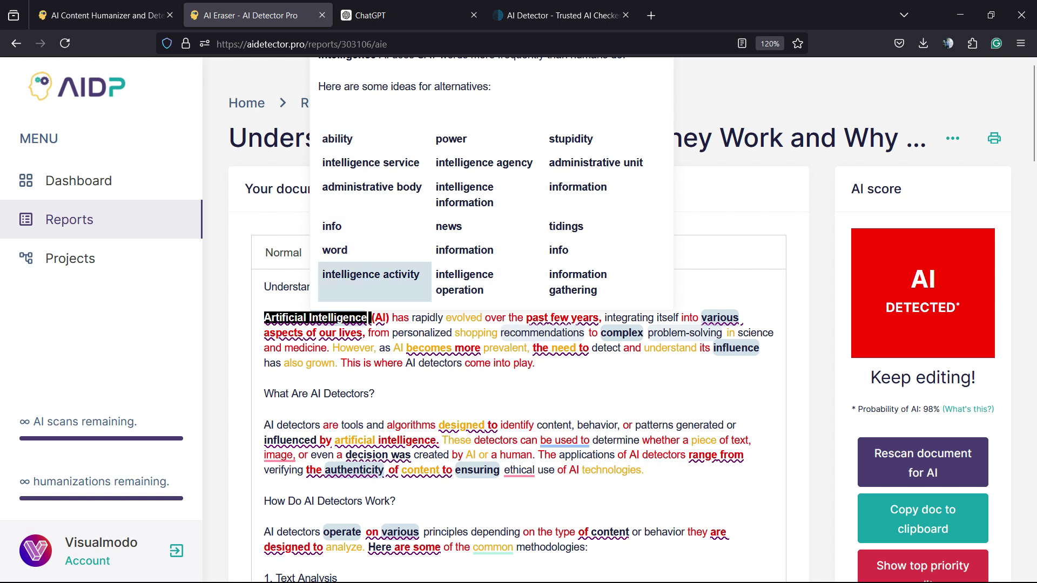
pyautogui.click(464, 276)
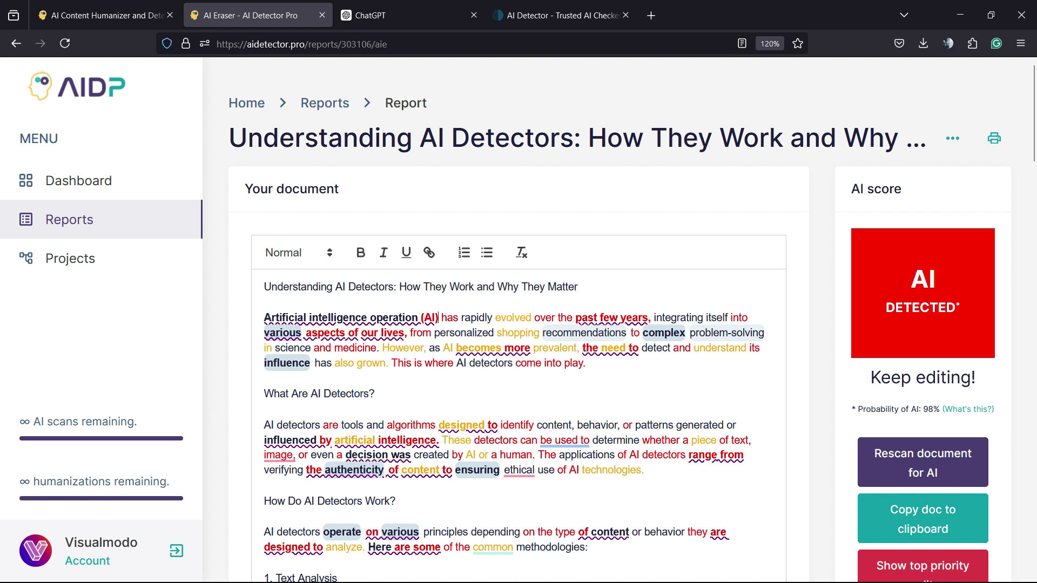
pyautogui.tripleClick(513, 317)
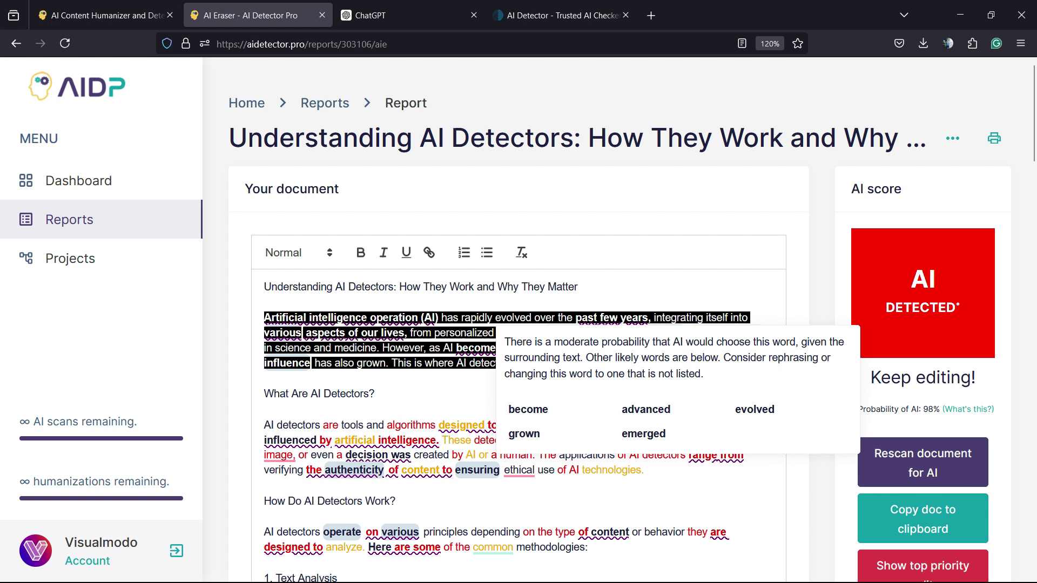
pyautogui.press('Right')
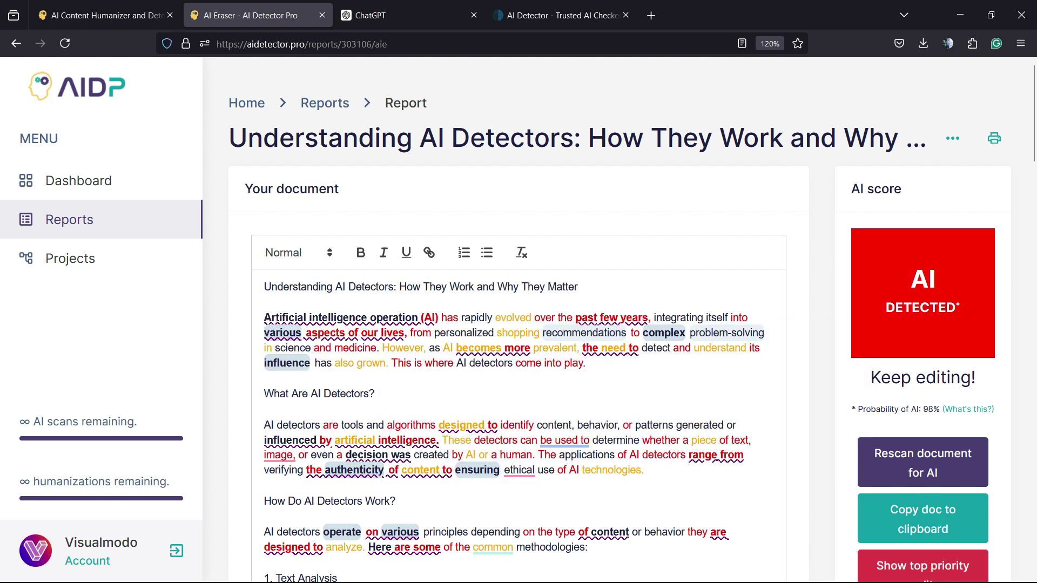
pyautogui.press('Home')
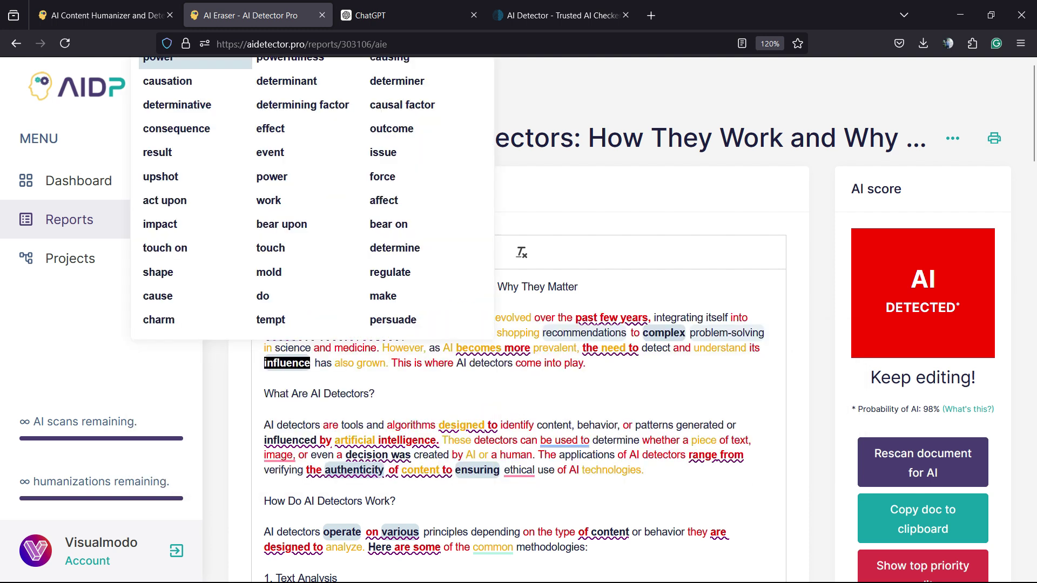
pyautogui.click(268, 271)
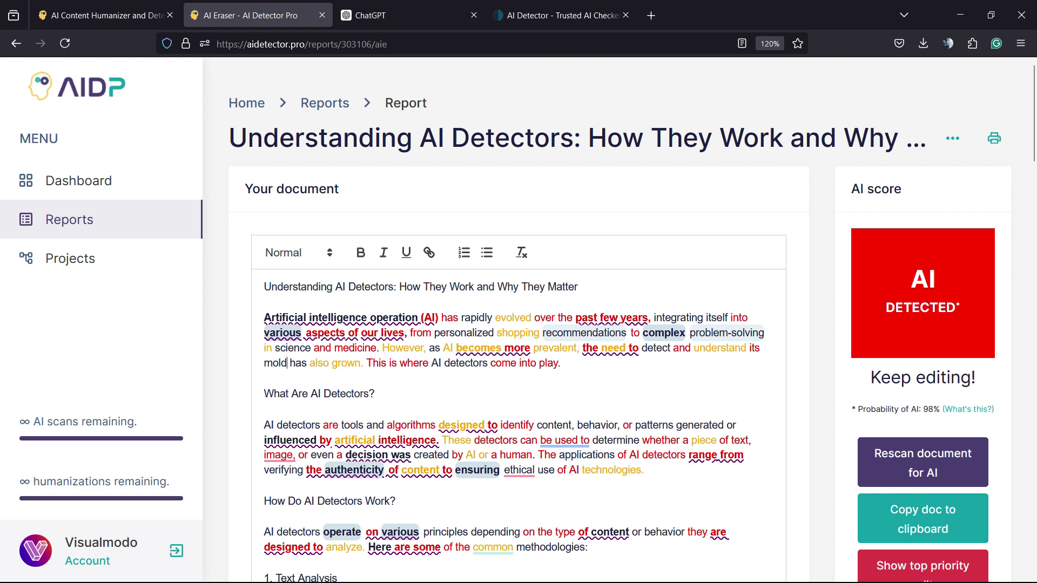
pyautogui.scroll(-2, 519, 325)
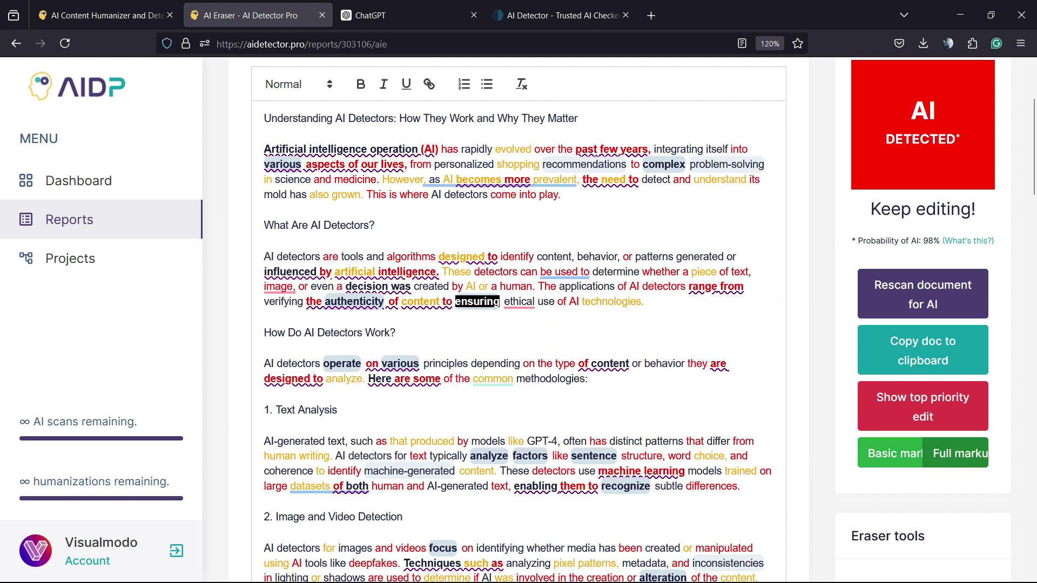
pyautogui.write('make')
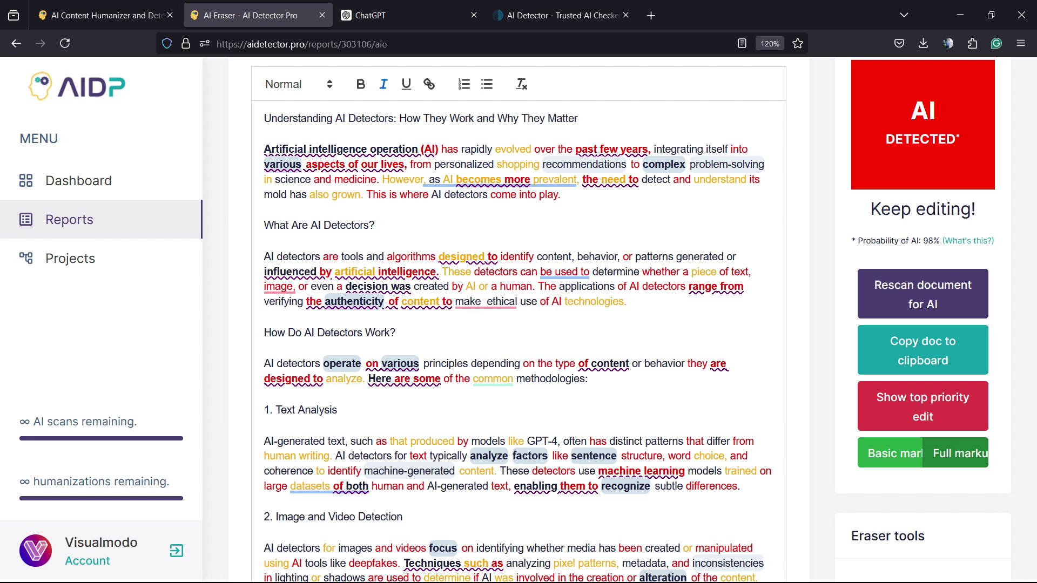
pyautogui.write(' sure')
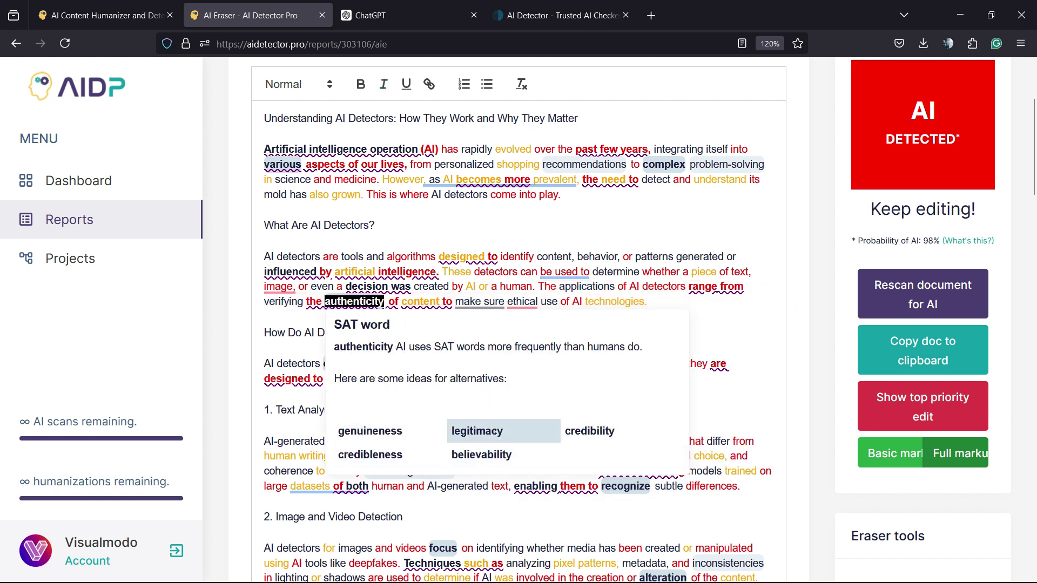
# Replace 'authenticity' with 'legitimacy' and 'recognize' with 'prize', dismissing a rephrase suggestion
pyautogui.click(477, 432)
pyautogui.scroll(-2, 518, 324)
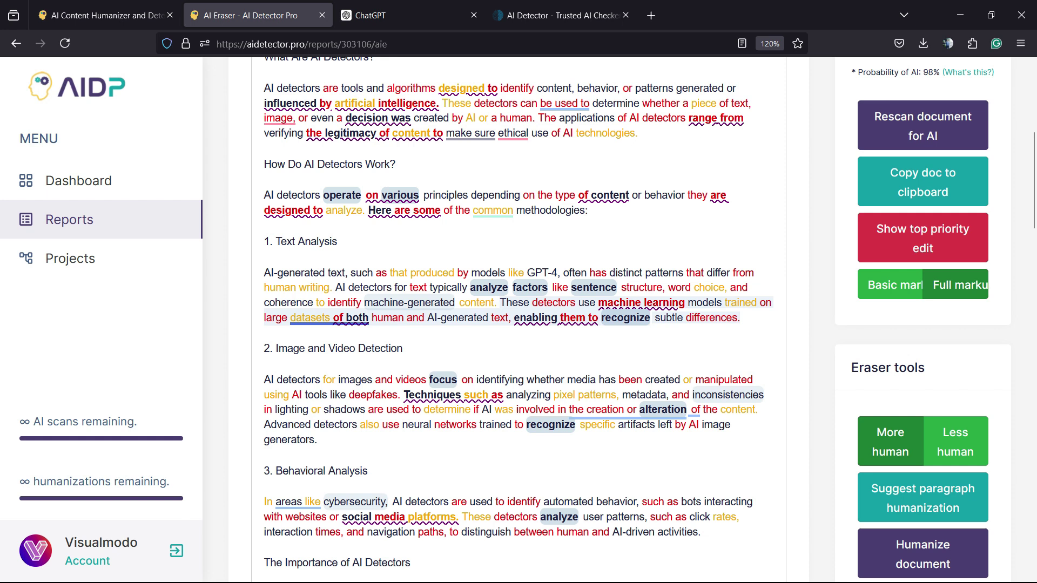
pyautogui.doubleClick(357, 318)
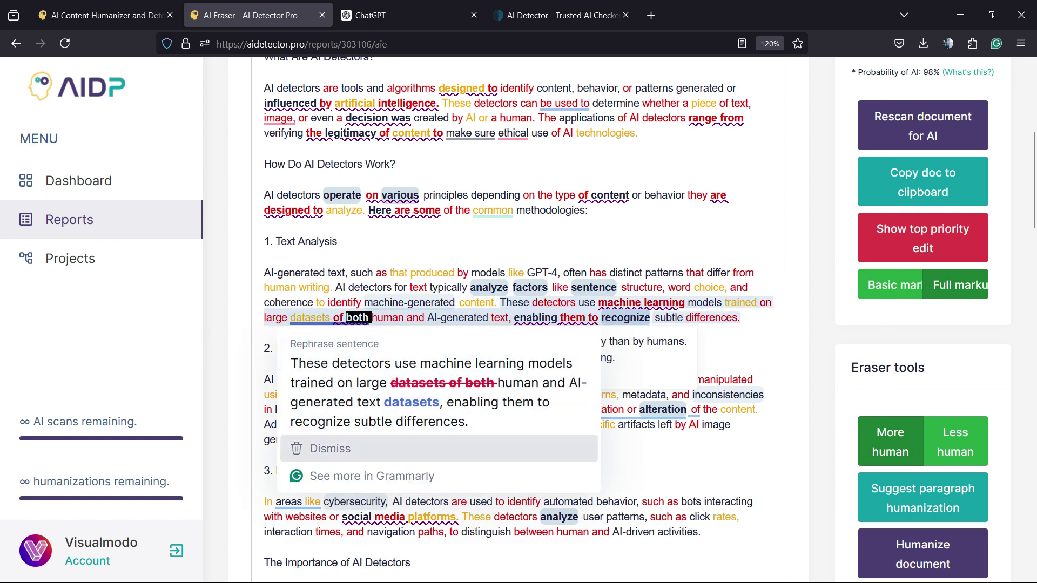
pyautogui.click(330, 448)
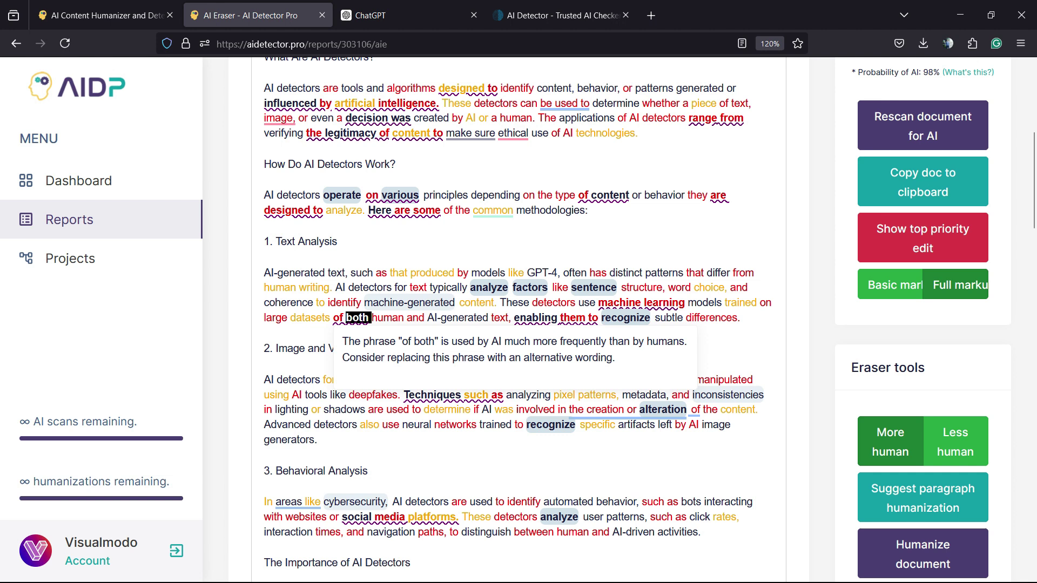
pyautogui.click(533, 319)
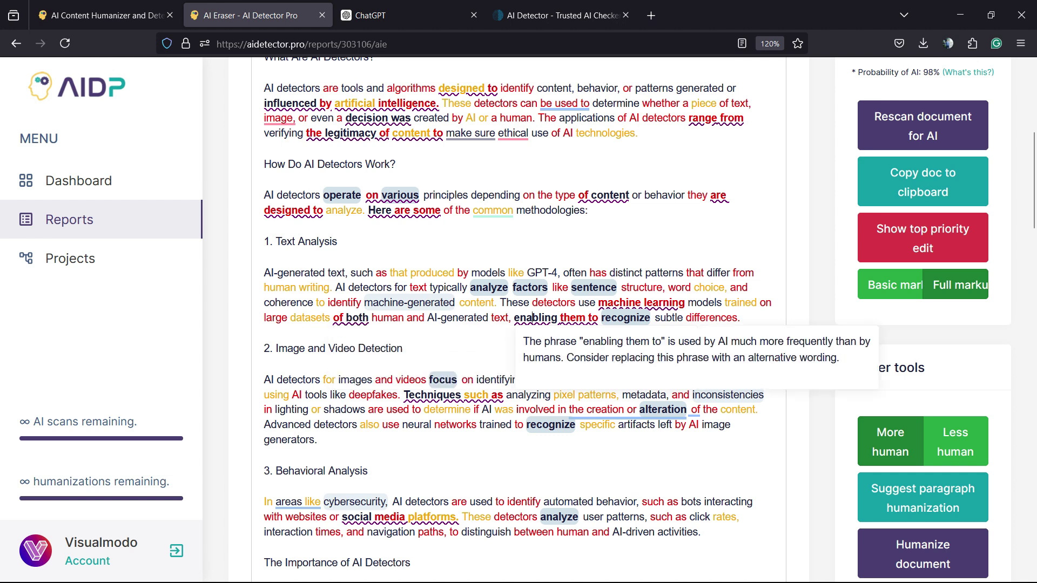
pyautogui.doubleClick(532, 318)
pyautogui.doubleClick(625, 318)
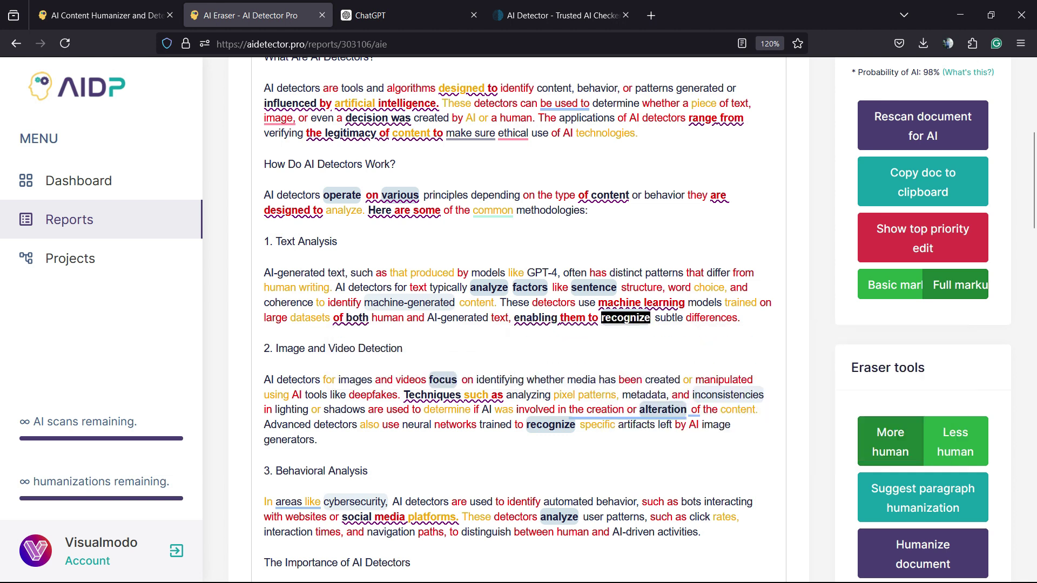
pyautogui.doubleClick(551, 425)
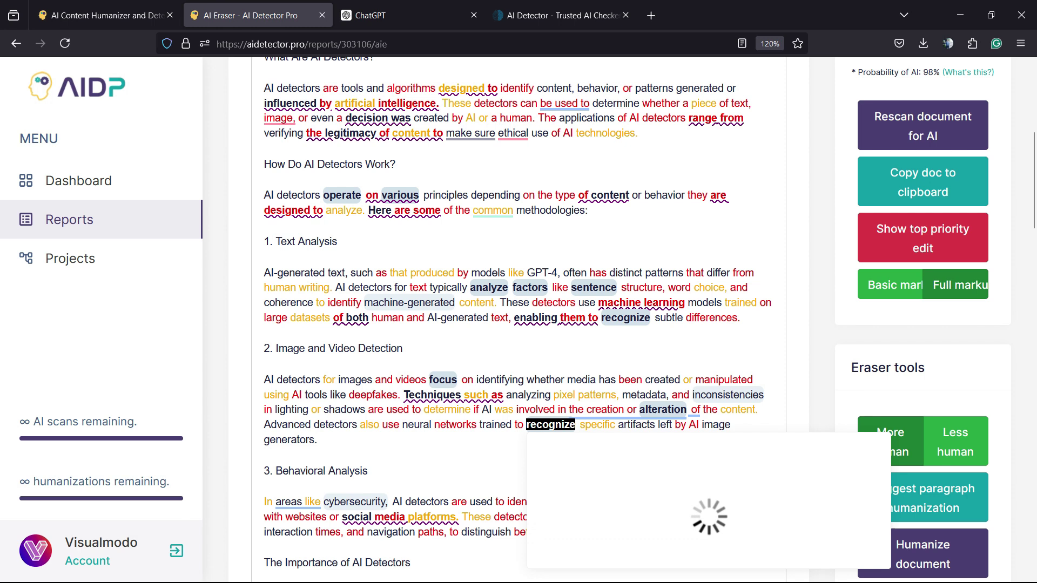
pyautogui.click(552, 372)
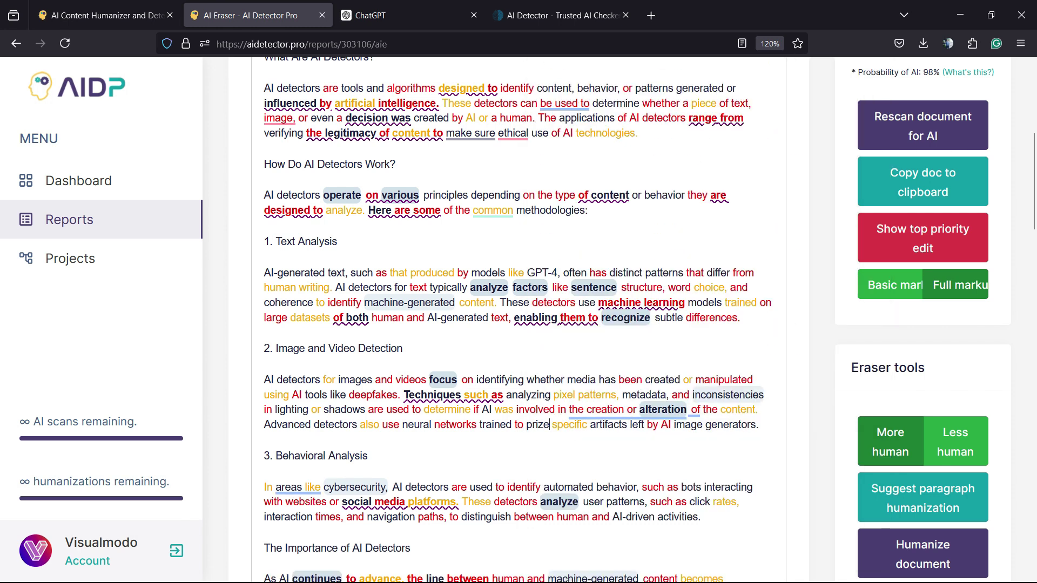
pyautogui.scroll(-2, 552, 373)
# Replace 'analyze' with 'dissect' and 'potential' with 'latent', checking why 'concerns' is flagged
pyautogui.doubleClick(357, 334)
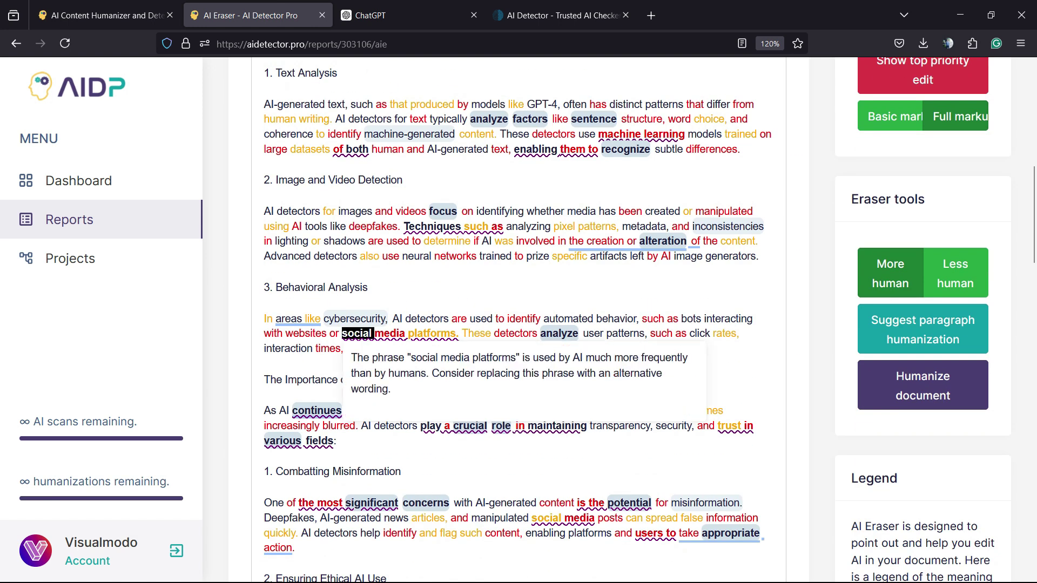
pyautogui.doubleClick(577, 334)
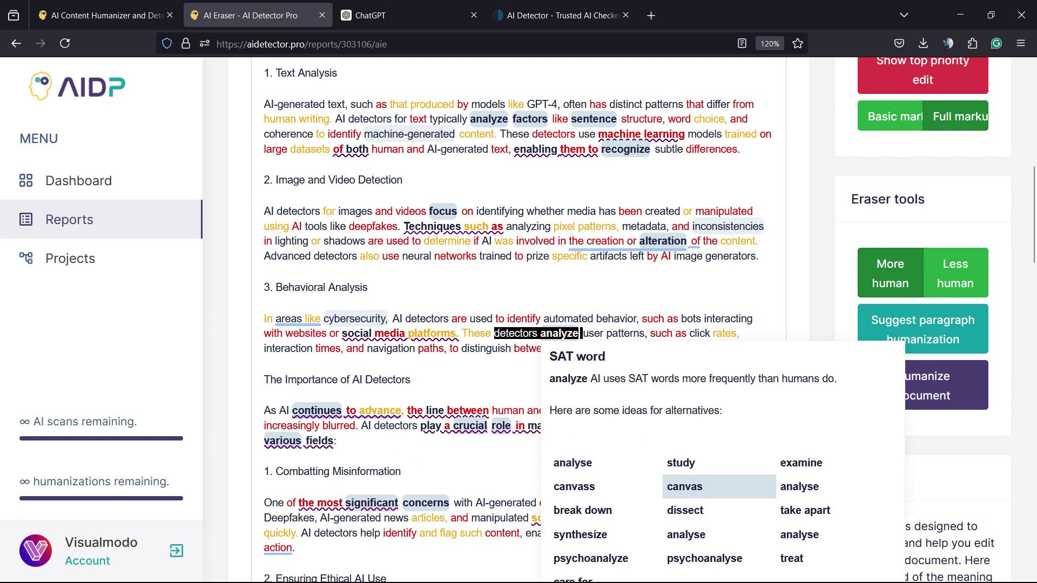
pyautogui.click(685, 510)
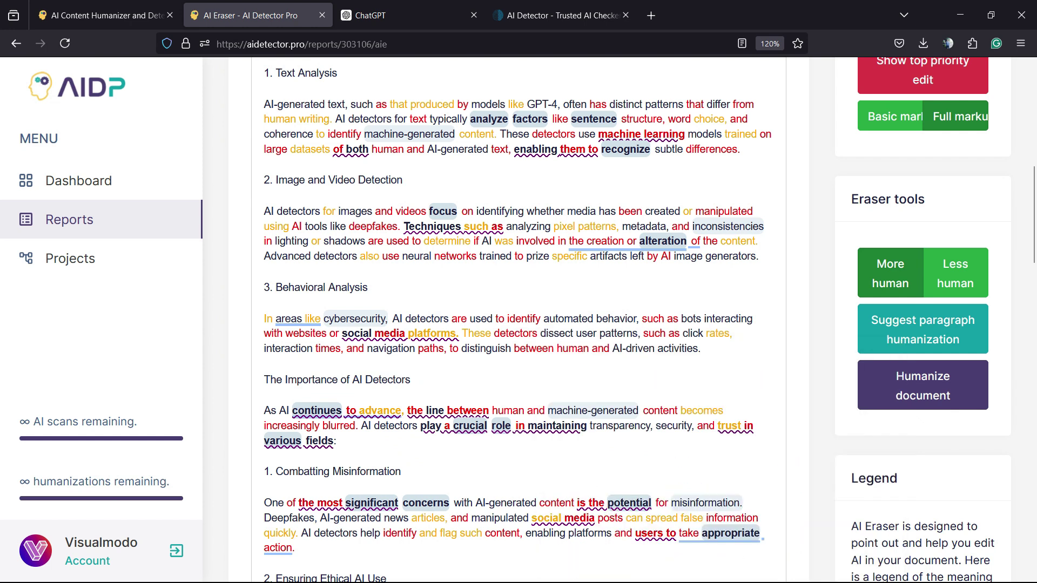
pyautogui.scroll(-2, 684, 510)
pyautogui.doubleClick(371, 334)
pyautogui.write('epoch-makin')
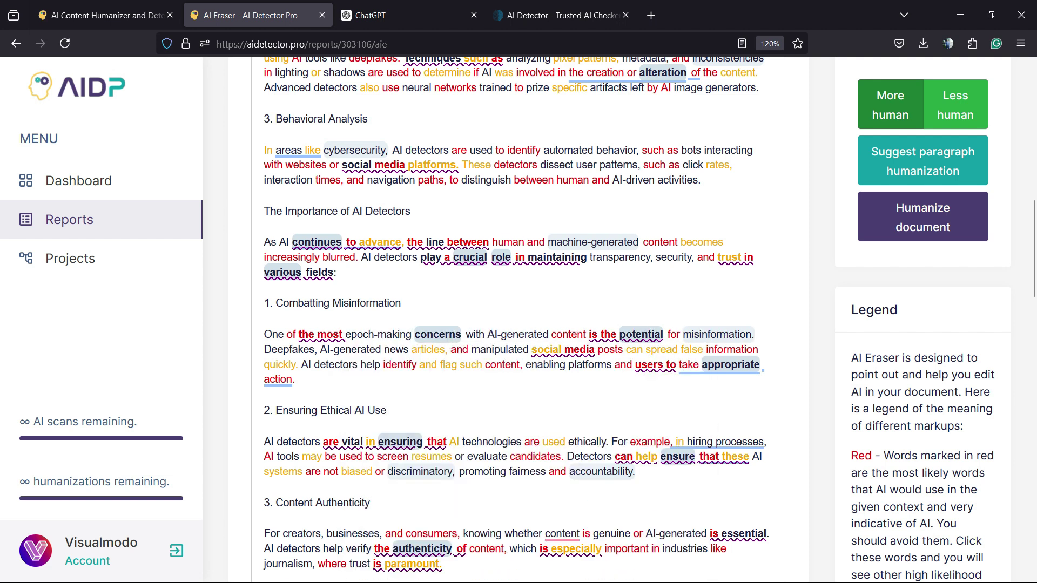
pyautogui.click(437, 334)
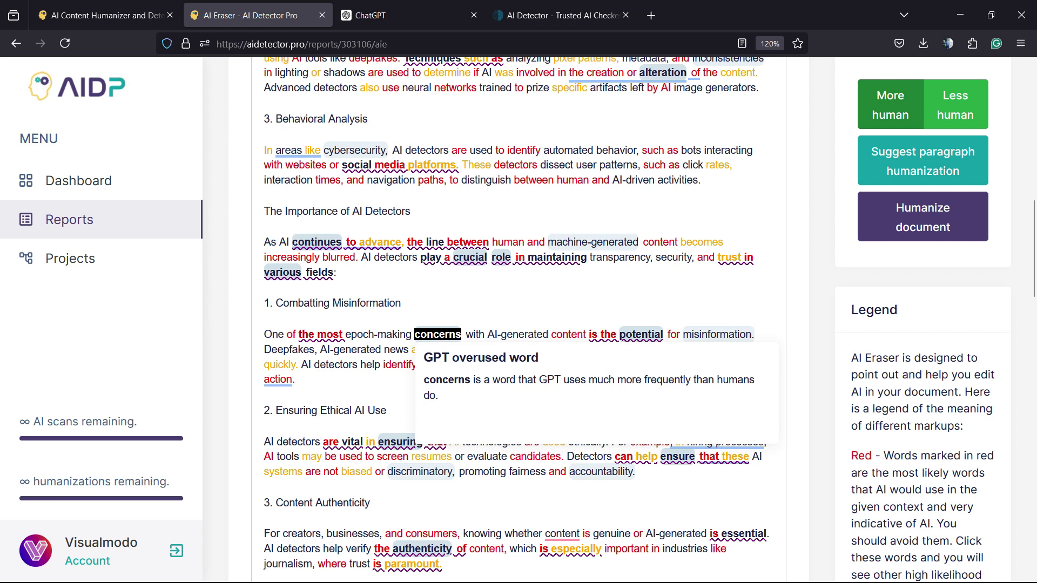
pyautogui.click(312, 350)
pyautogui.click(641, 335)
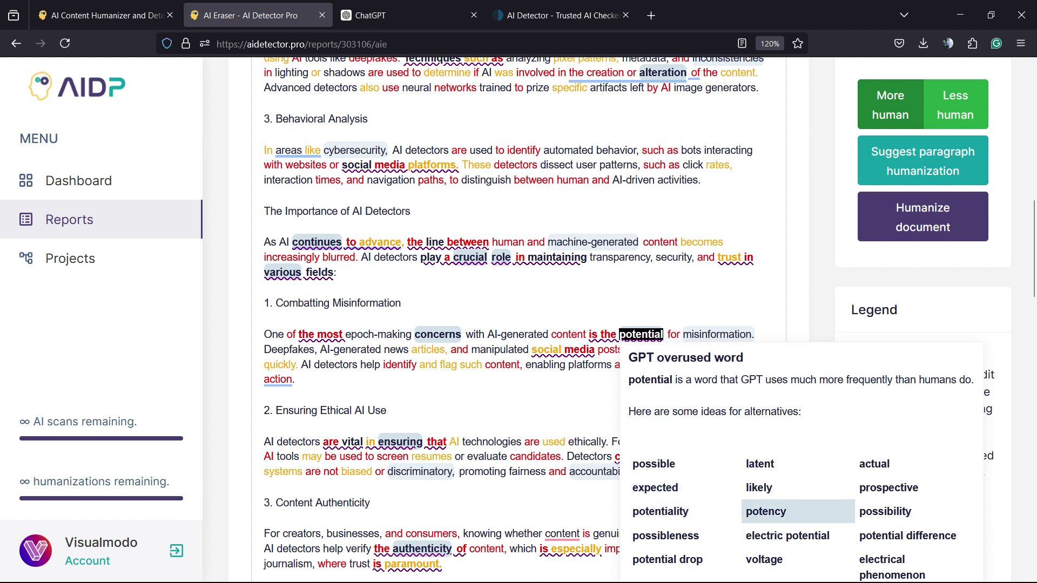
pyautogui.click(760, 463)
pyautogui.scroll(-3, 761, 464)
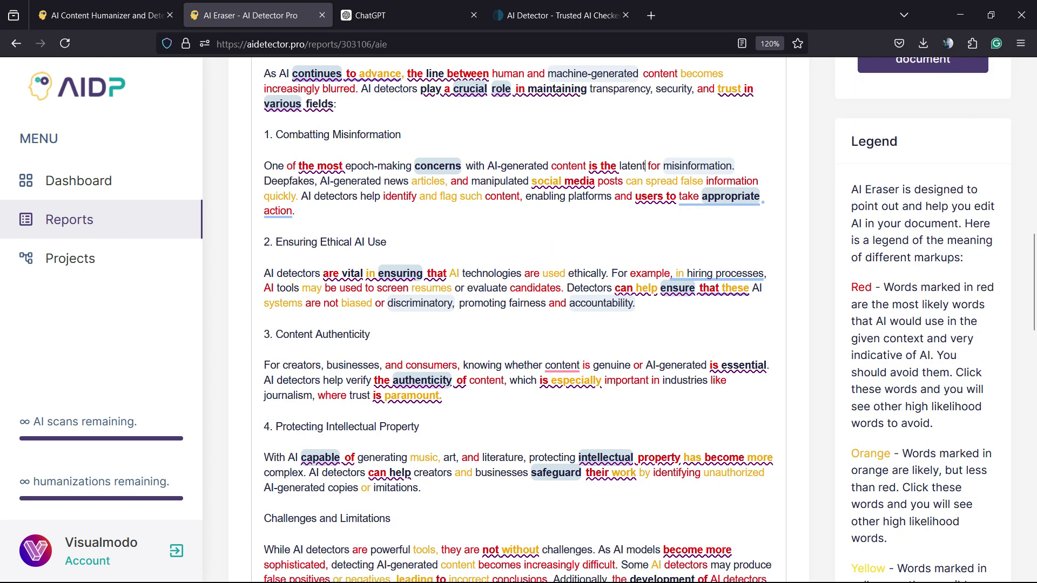
# Replace the later 'authenticity' with 'legitimacy' and 'potential' with 'potency'
pyautogui.click(399, 273)
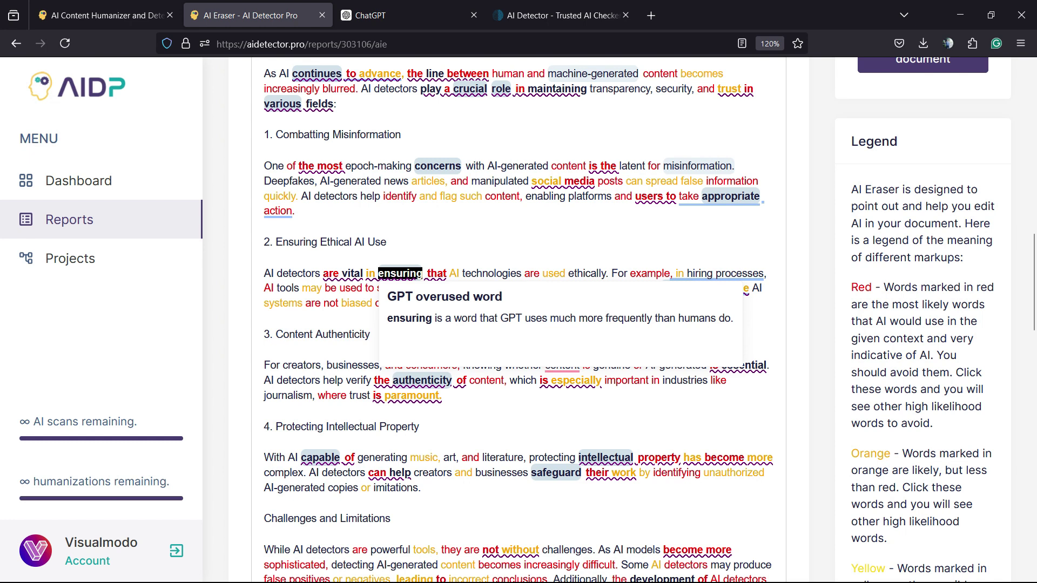
pyautogui.click(423, 380)
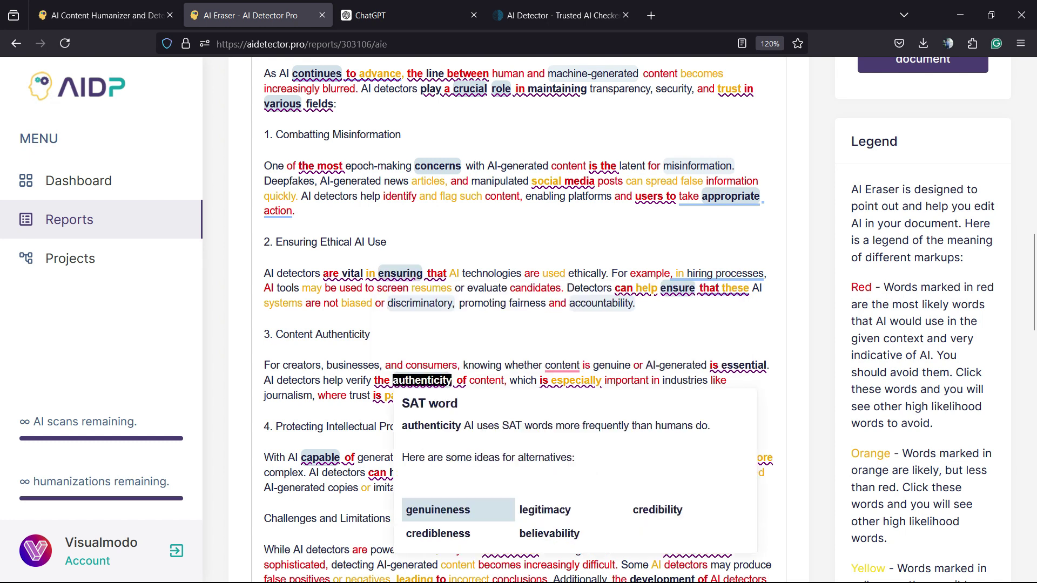
pyautogui.scroll(-3, 422, 380)
pyautogui.click(545, 352)
pyautogui.scroll(-3, 545, 352)
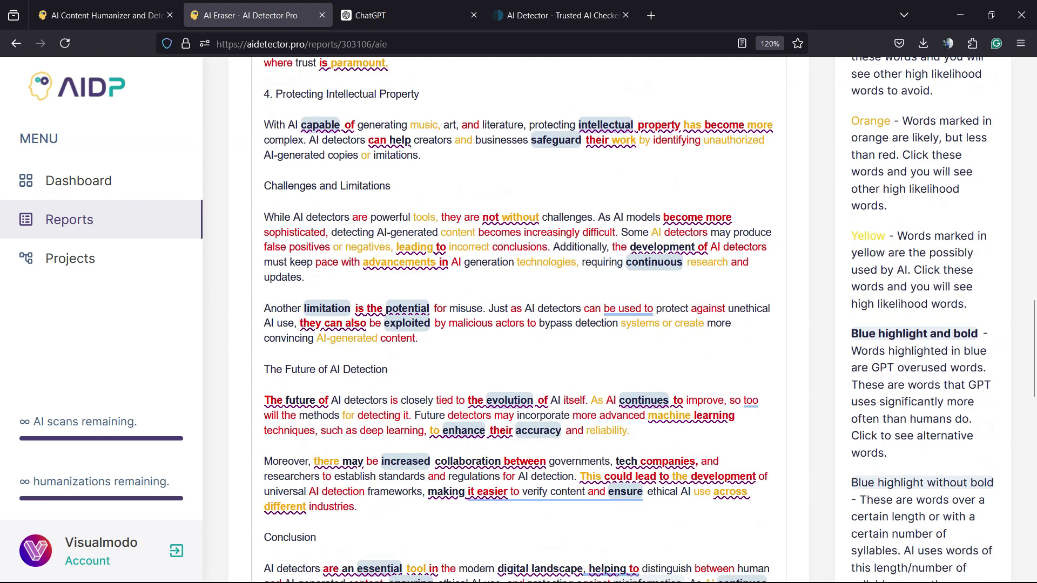
pyautogui.click(406, 304)
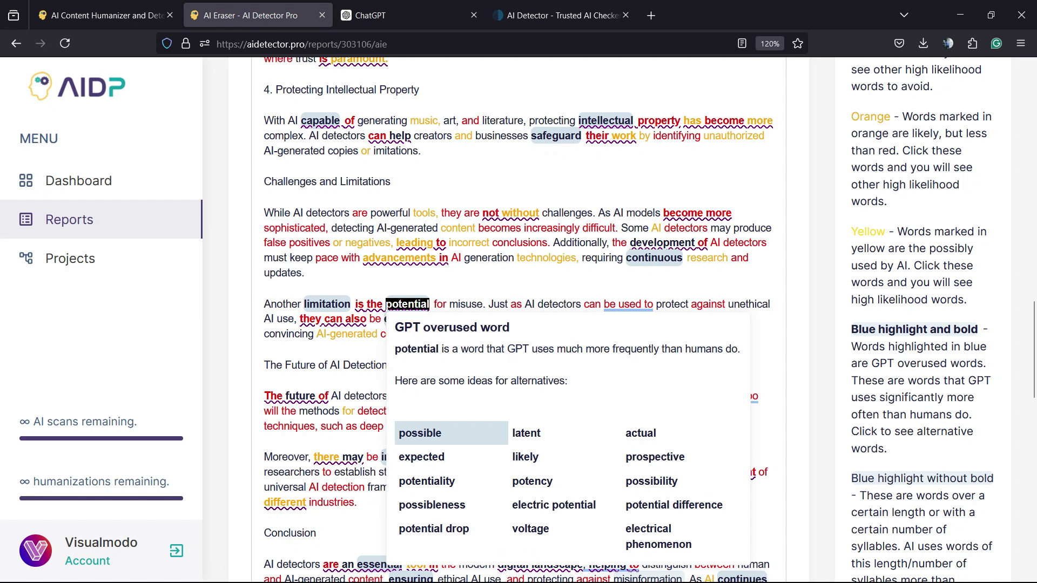
pyautogui.click(532, 482)
pyautogui.scroll(-3, 405, 288)
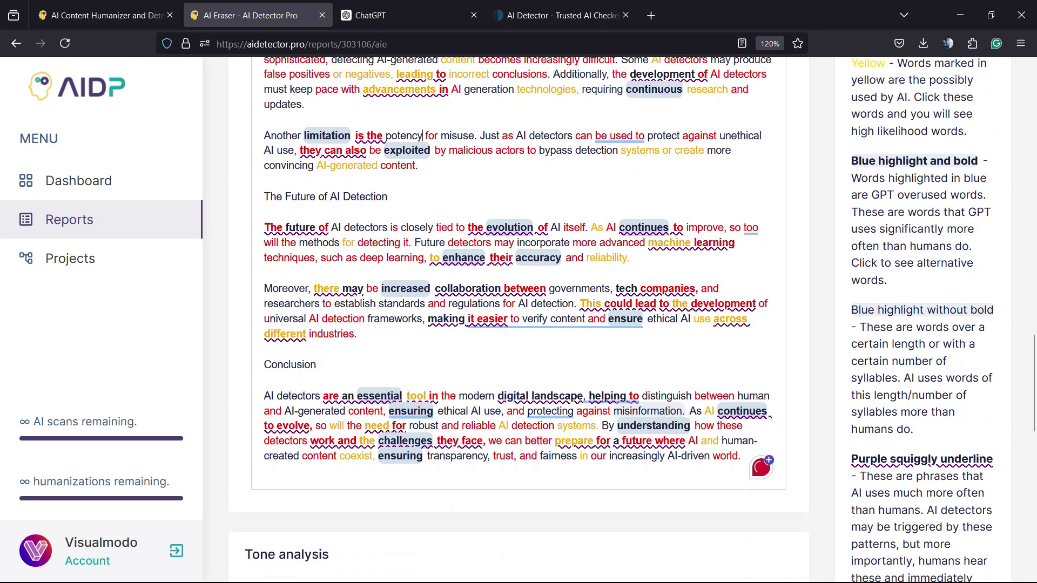
# Replace 'increased' with 'exaggerated', review the 'ensuring' flag, and select 'landscape' to change to 'age'
pyautogui.click(405, 288)
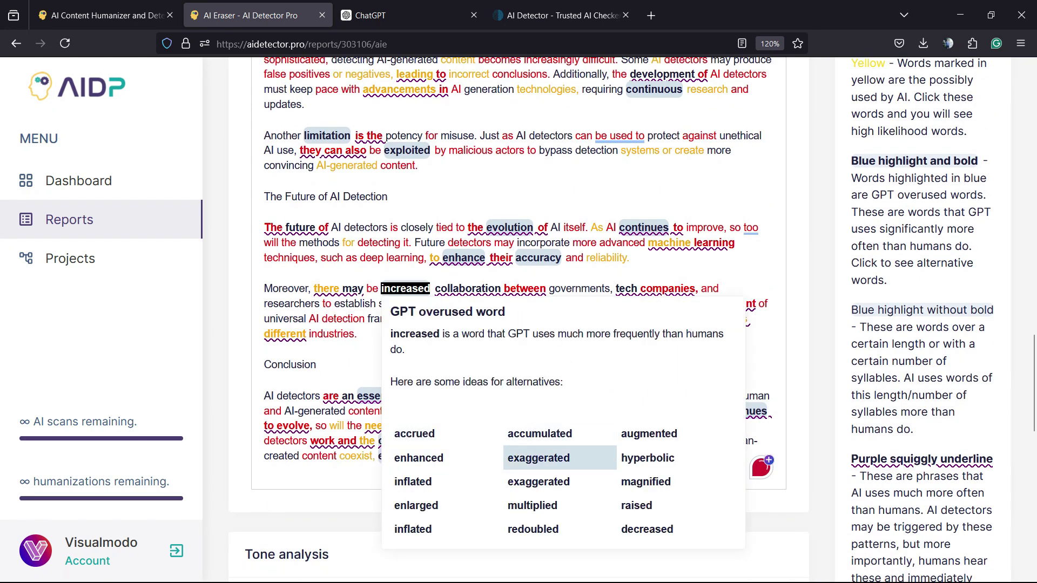
pyautogui.click(538, 458)
pyautogui.scroll(-3, 519, 324)
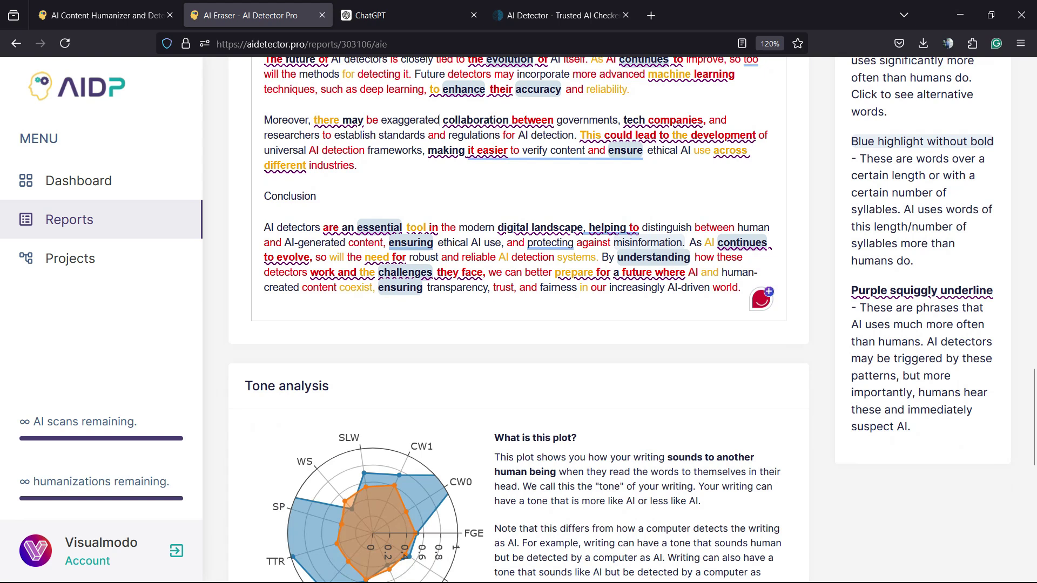
pyautogui.click(410, 242)
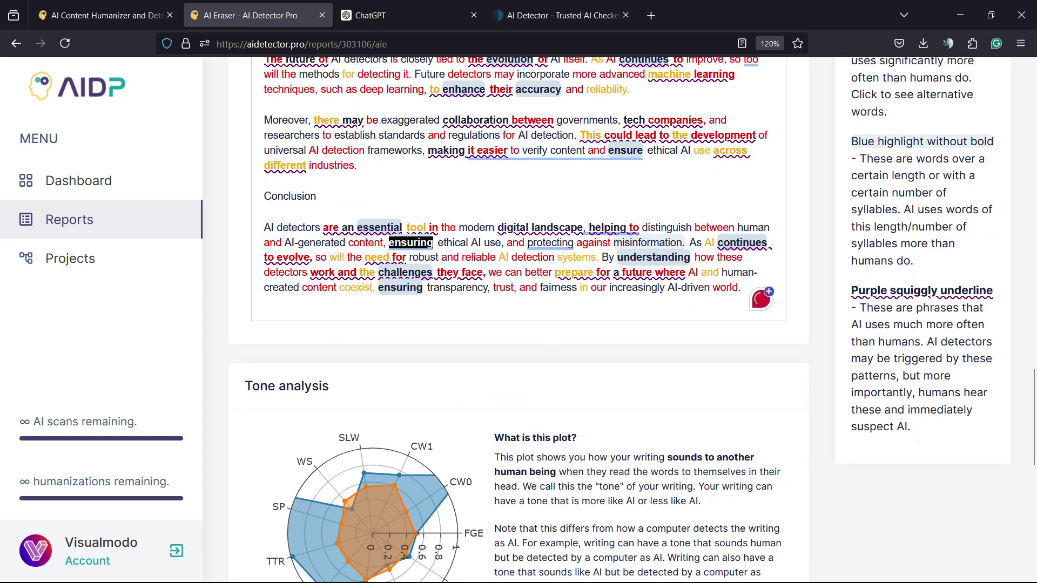
pyautogui.click(411, 243)
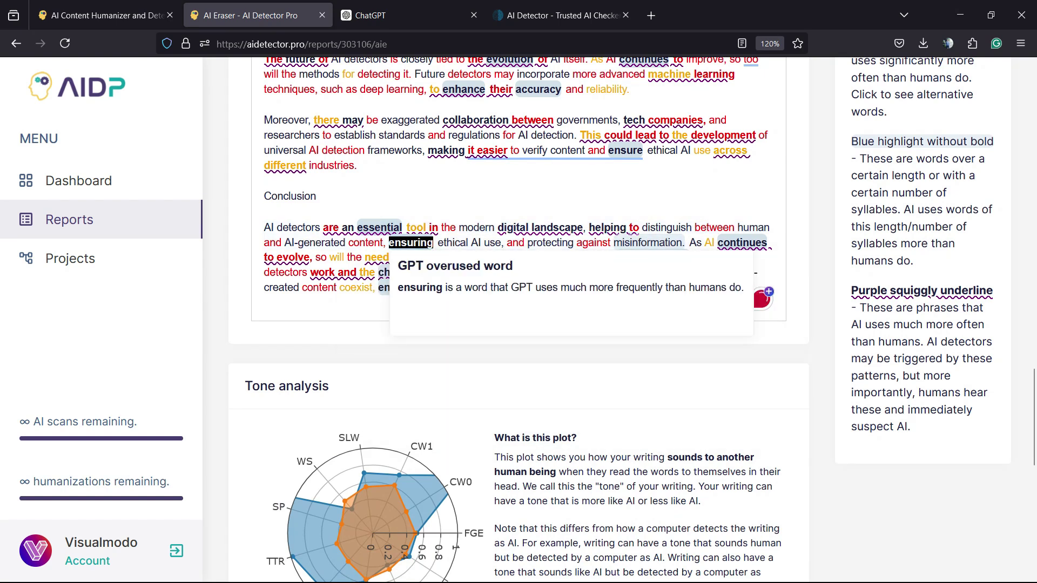
pyautogui.doubleClick(558, 227)
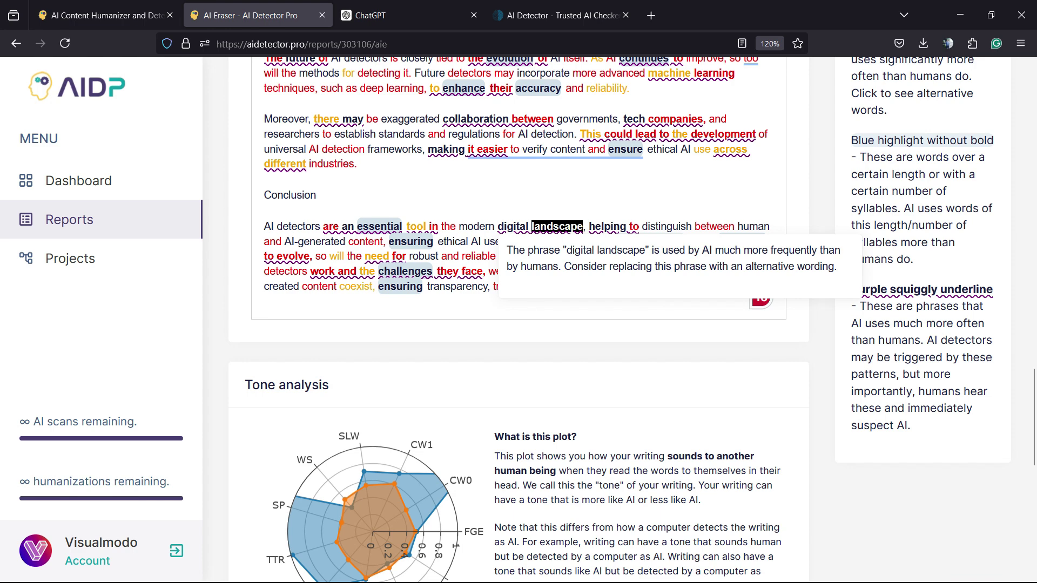
pyautogui.write('ag')
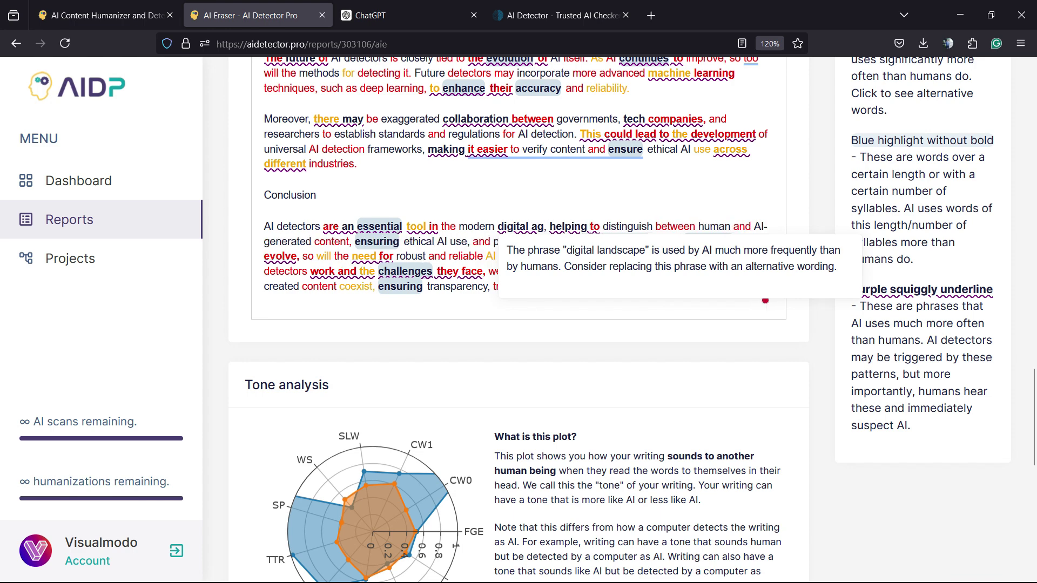
pyautogui.write('e')
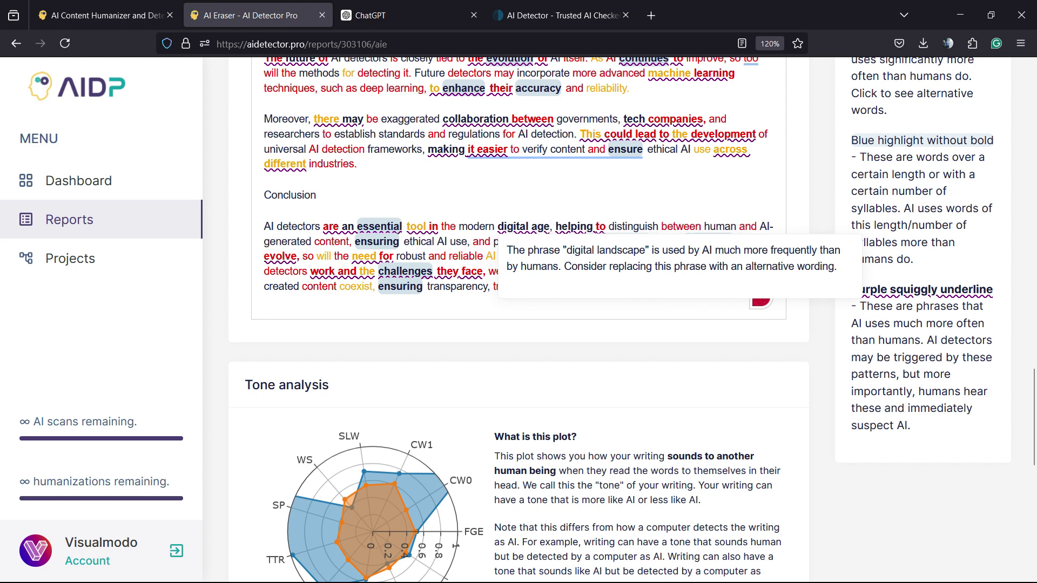
pyautogui.scroll(3, 518, 324)
pyautogui.scroll(10, 519, 324)
pyautogui.scroll(10, 519, 324)
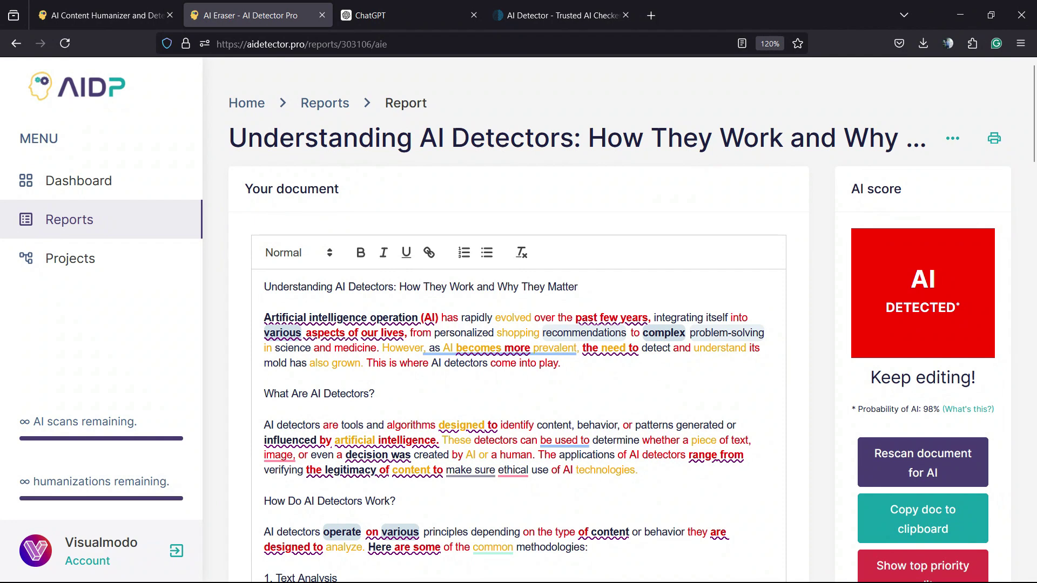
pyautogui.scroll(-4, 518, 324)
pyautogui.scroll(4, 519, 324)
pyautogui.scroll(-4, 932, 318)
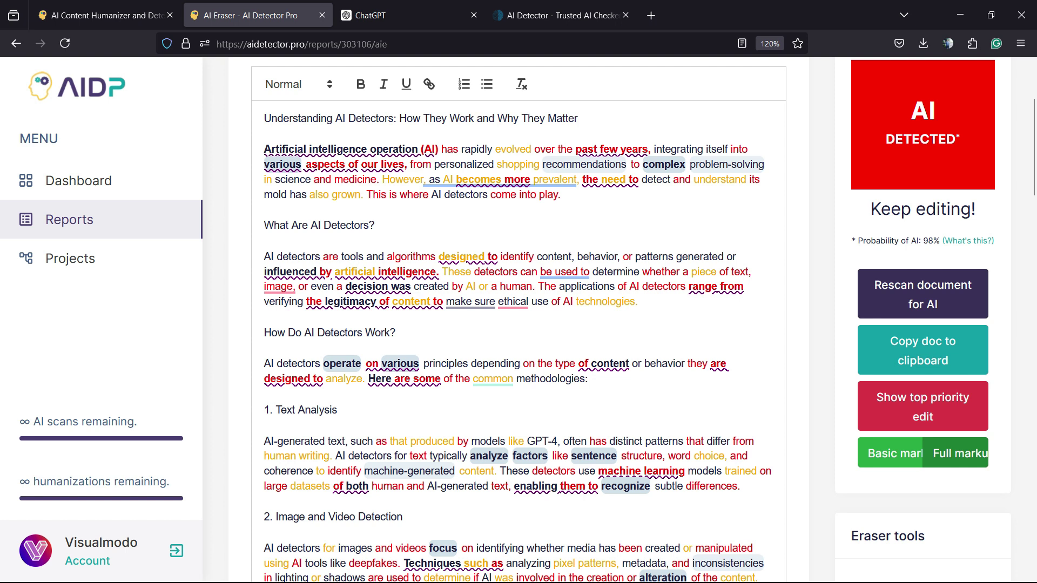
# Rescan the edited document for AI, producing a new report still at 98% probability
pyautogui.click(923, 294)
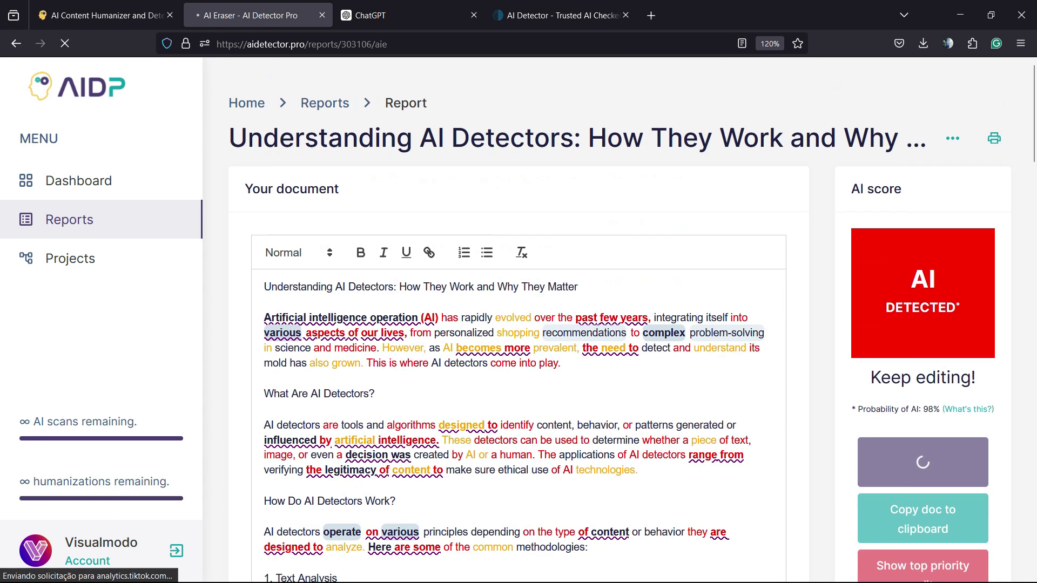
pyautogui.scroll(-4, 519, 324)
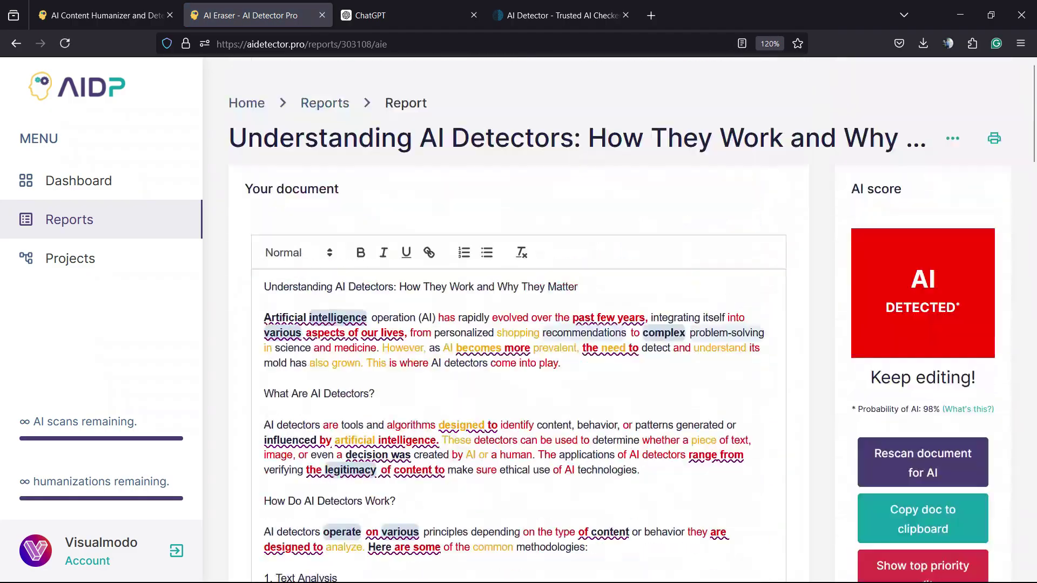
pyautogui.scroll(-10, 519, 324)
pyautogui.scroll(-10, 519, 324)
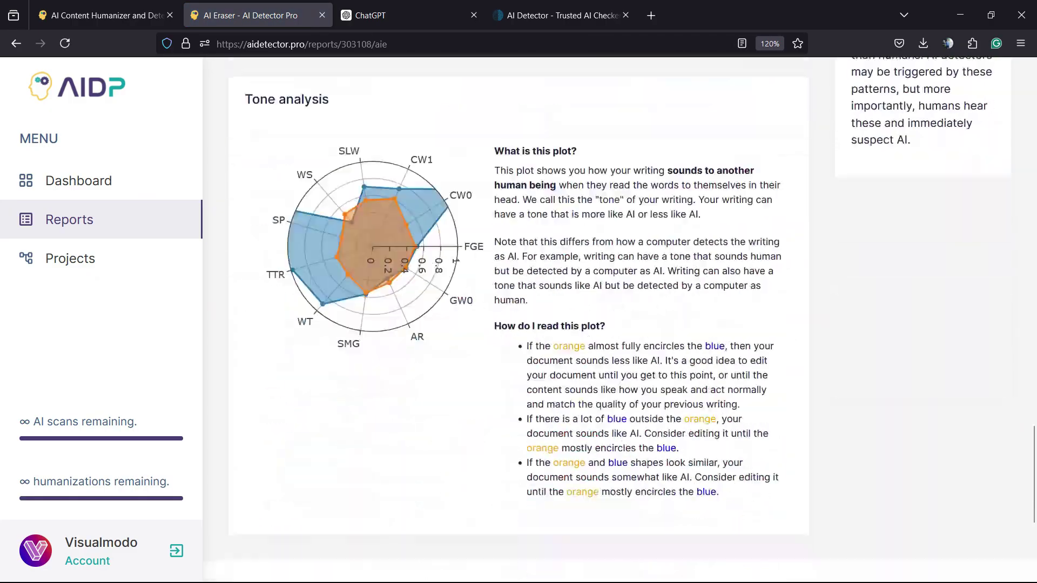
pyautogui.scroll(-5, 519, 324)
pyautogui.scroll(5, 518, 325)
pyautogui.scroll(5, 518, 324)
pyautogui.scroll(5, 518, 325)
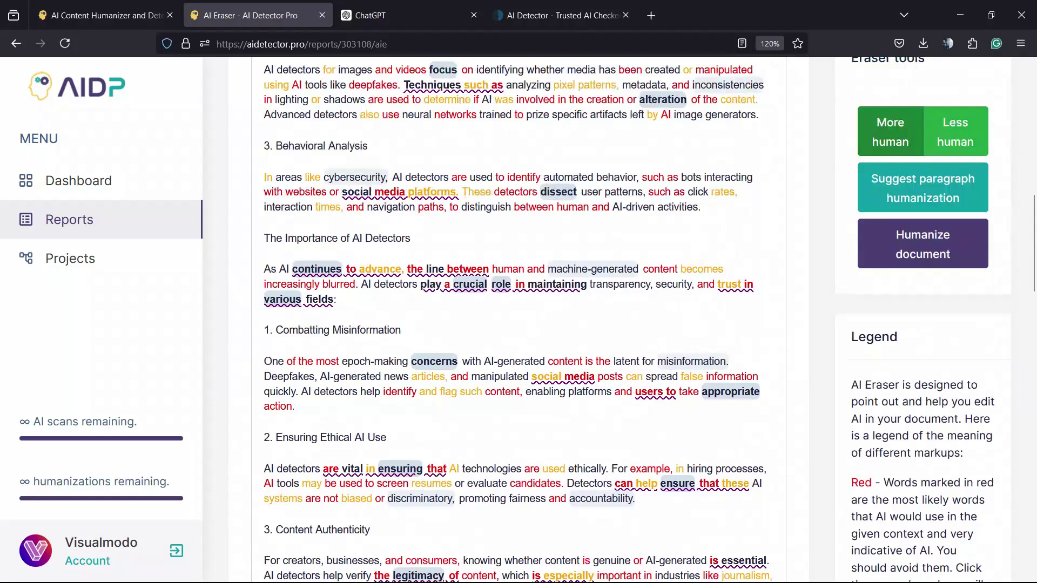
pyautogui.scroll(3, 519, 324)
pyautogui.scroll(4, 519, 325)
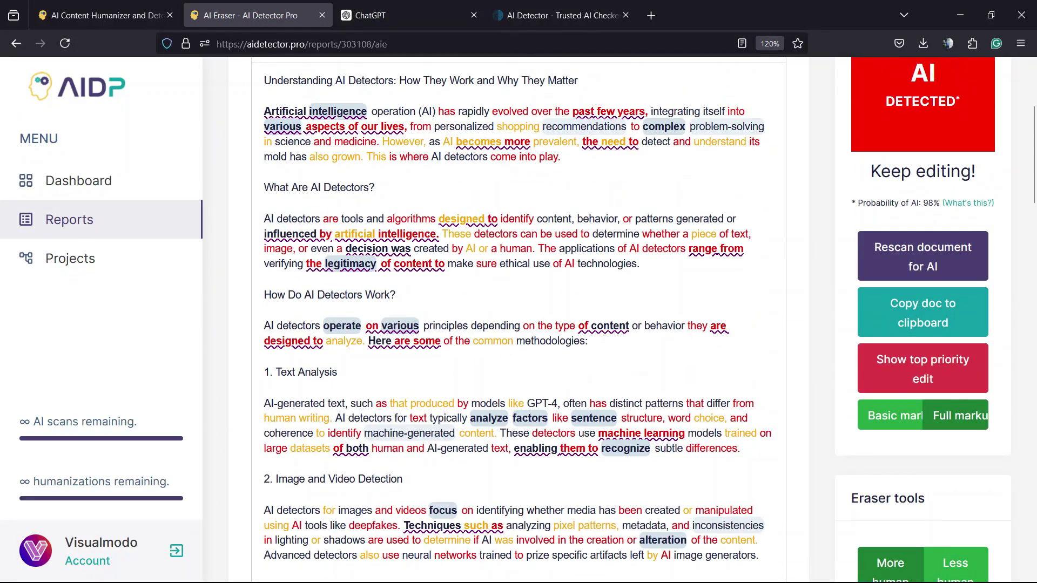
pyautogui.scroll(1, 519, 325)
pyautogui.scroll(4, 519, 324)
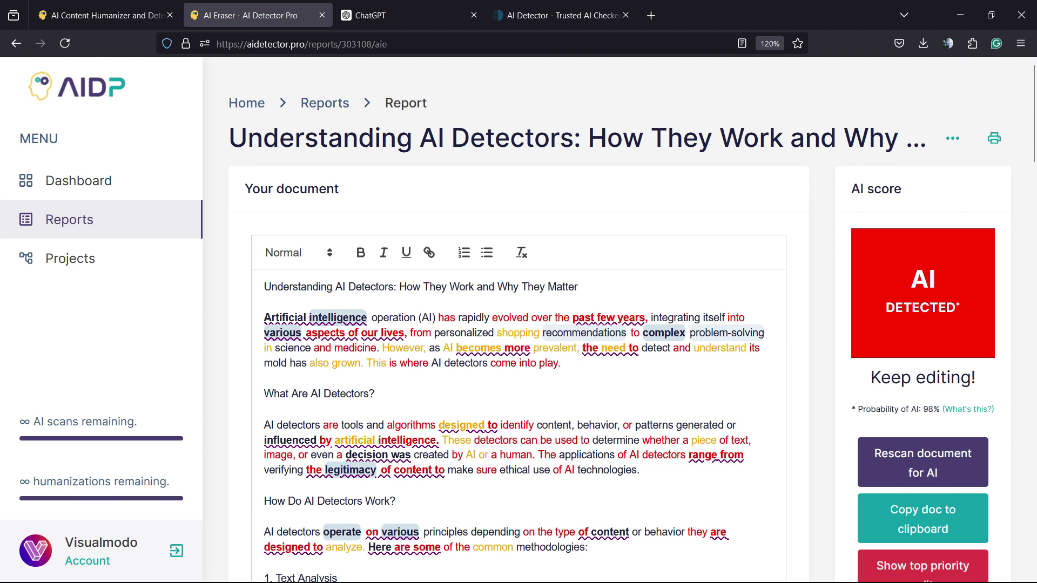
pyautogui.tripleClick(556, 287)
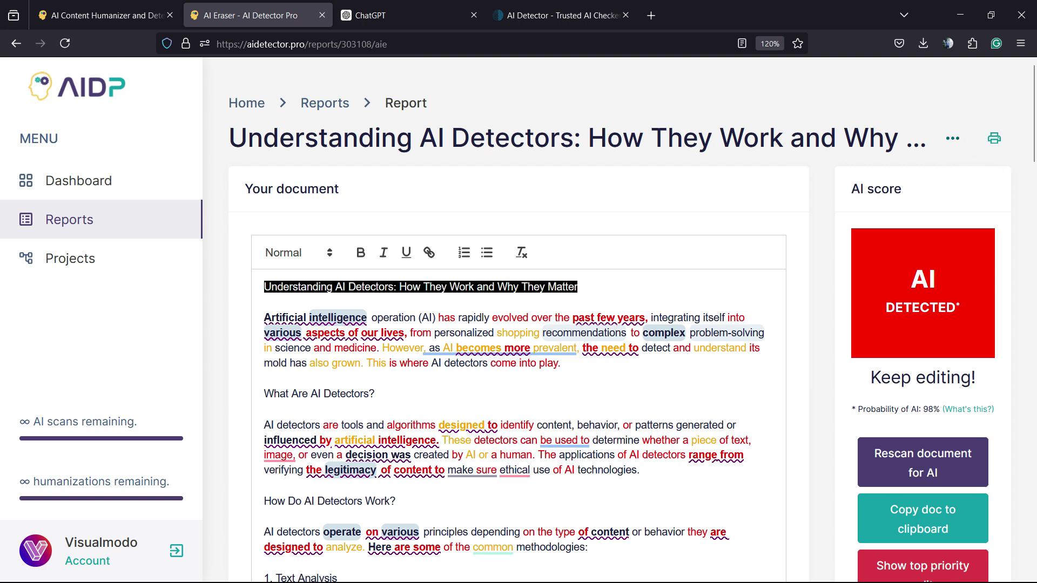
pyautogui.click(953, 138)
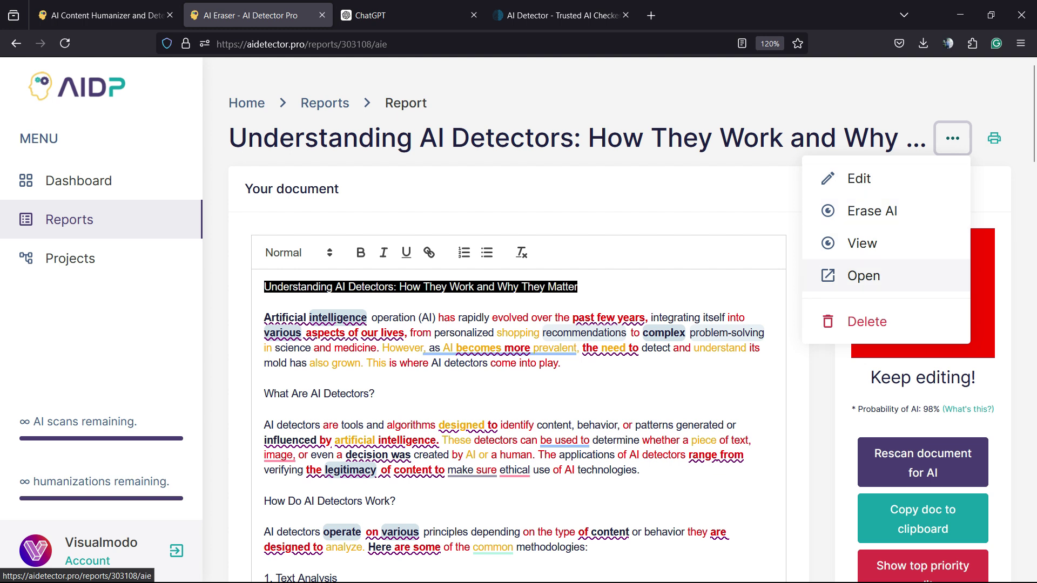
pyautogui.click(872, 210)
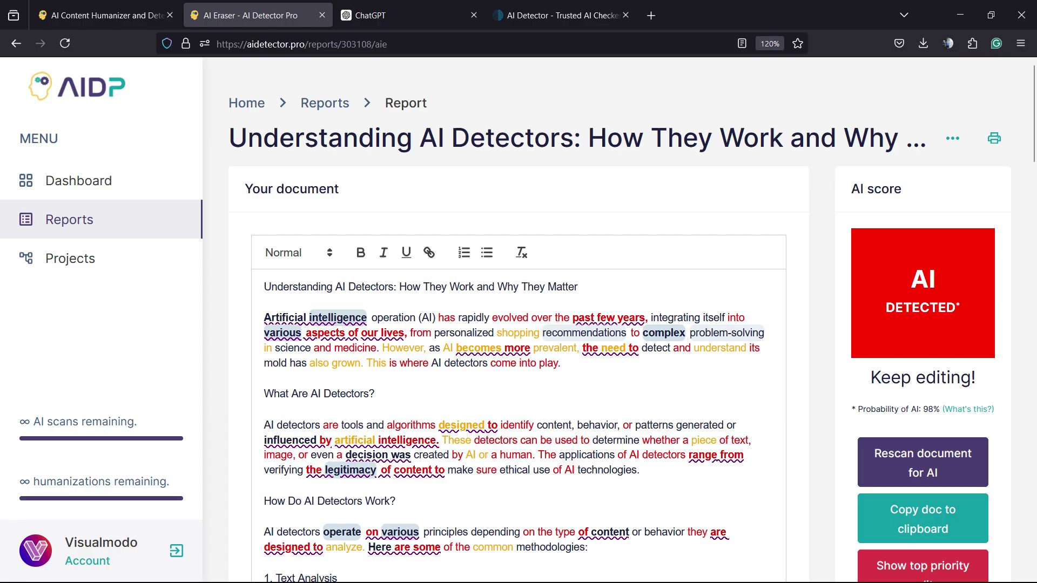
pyautogui.scroll(-15, 518, 324)
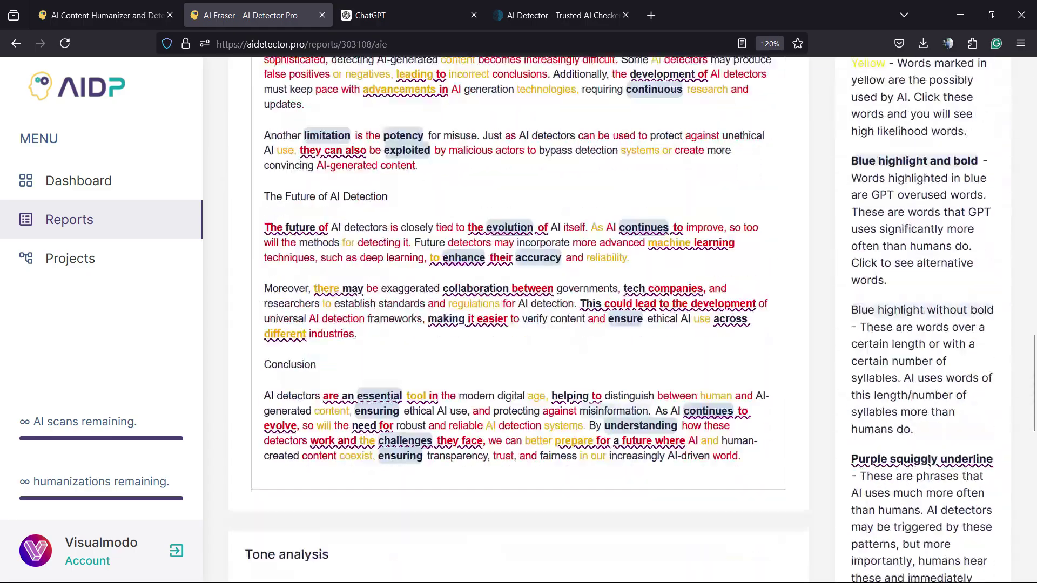
# Select all the report text and attempt to humanize the whole document
pyautogui.hotkey('ctrl', 'a')
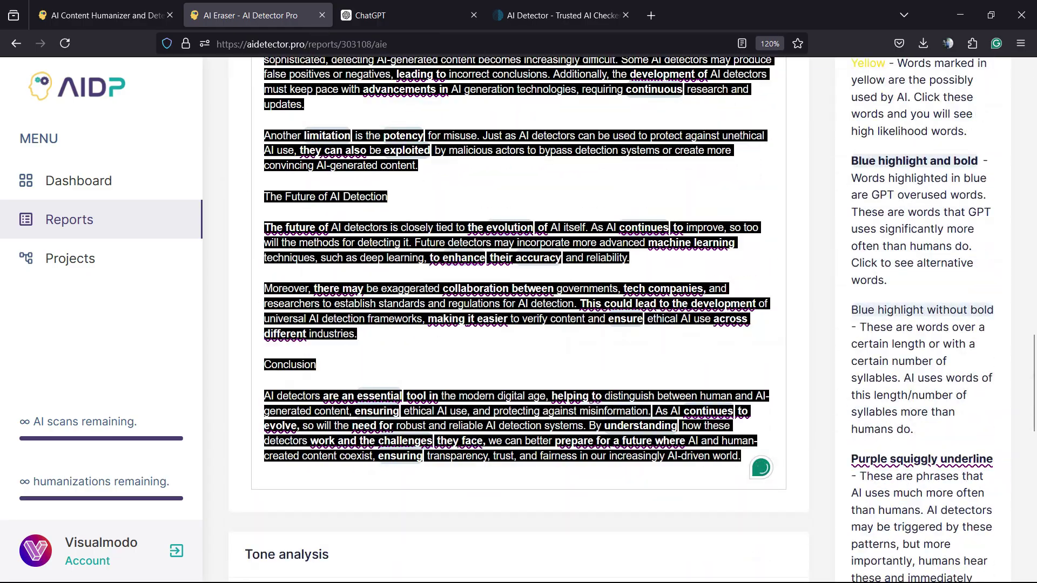
pyautogui.scroll(-4, 497, 303)
pyautogui.scroll(10, 518, 324)
pyautogui.scroll(10, 518, 324)
pyautogui.scroll(-2, 518, 325)
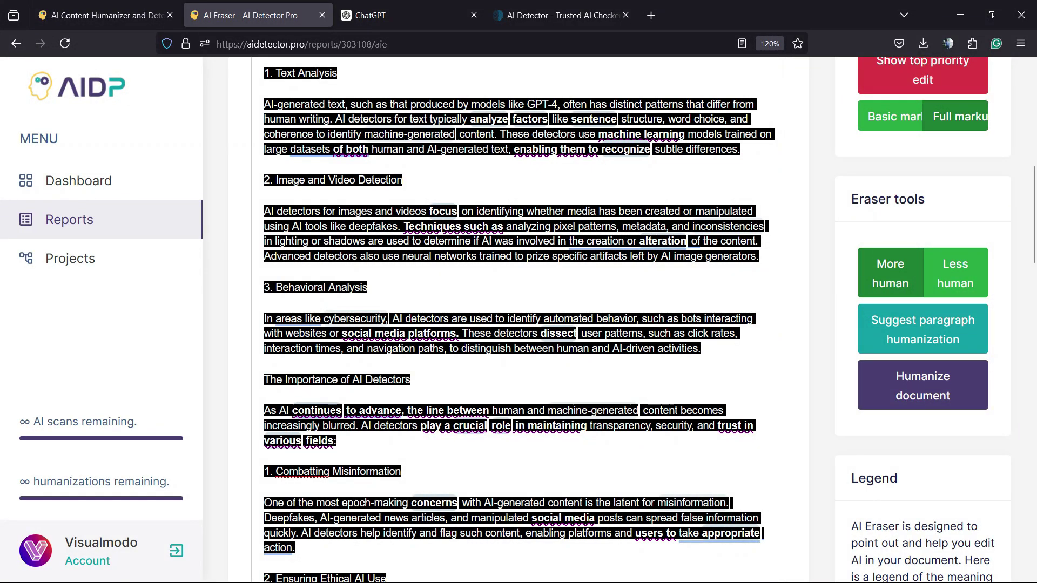
pyautogui.click(889, 273)
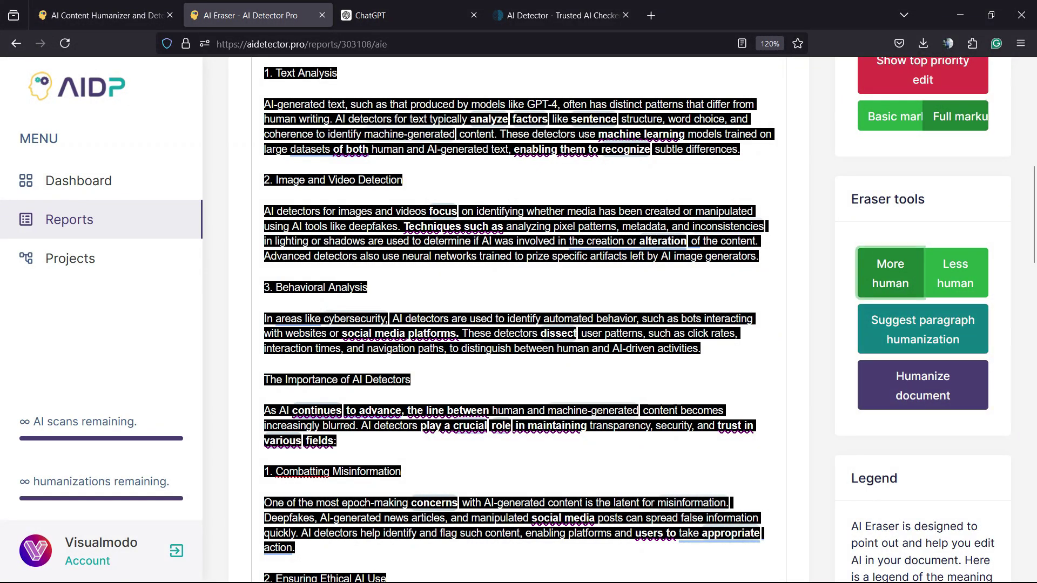
pyautogui.scroll(10, 922, 365)
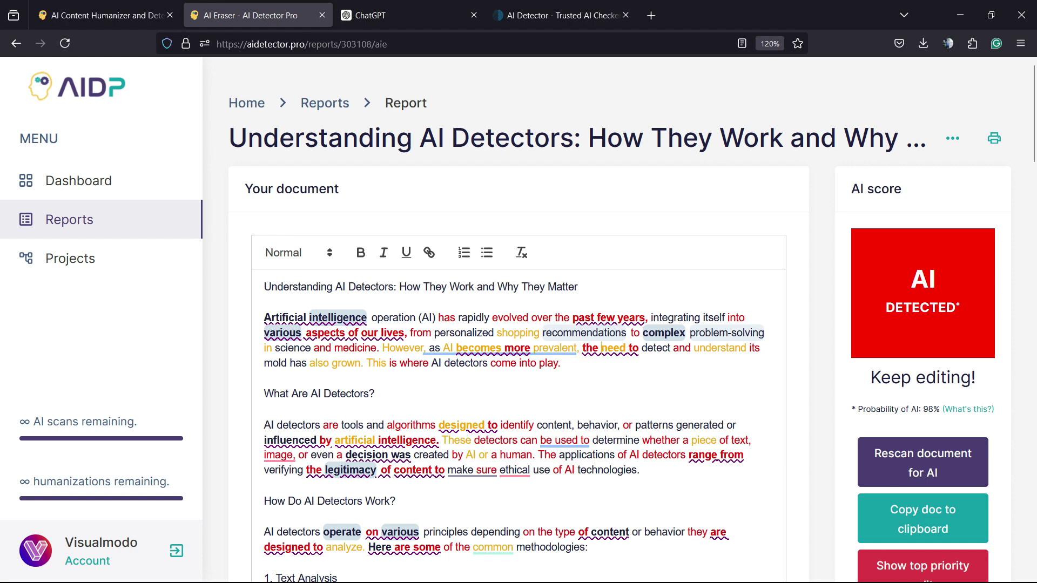
pyautogui.scroll(-2, 518, 324)
pyautogui.scroll(-2, 519, 324)
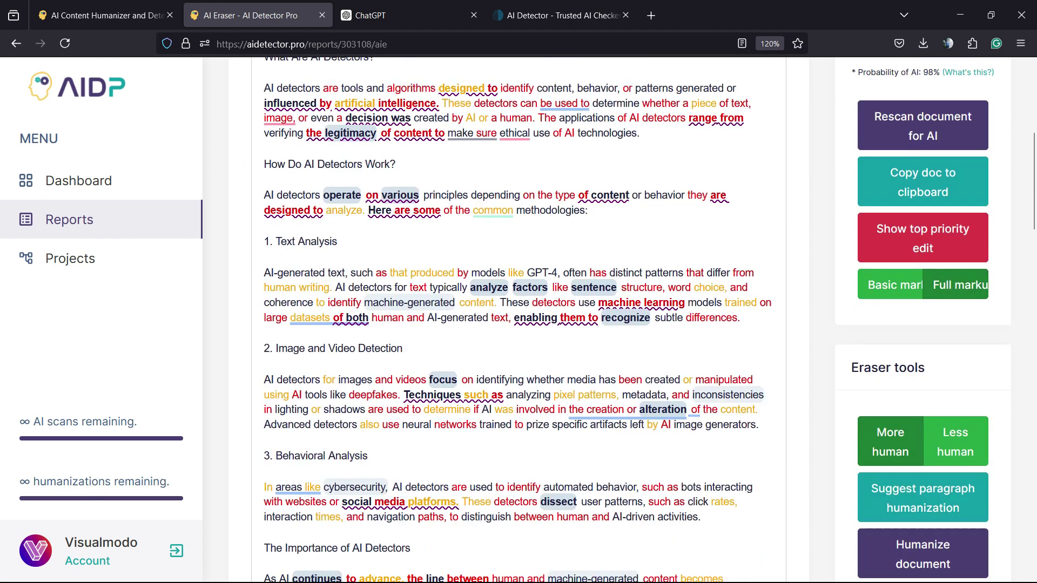
pyautogui.scroll(-3, 519, 325)
pyautogui.moveTo(857, 199); pyautogui.dragTo(925, 198)
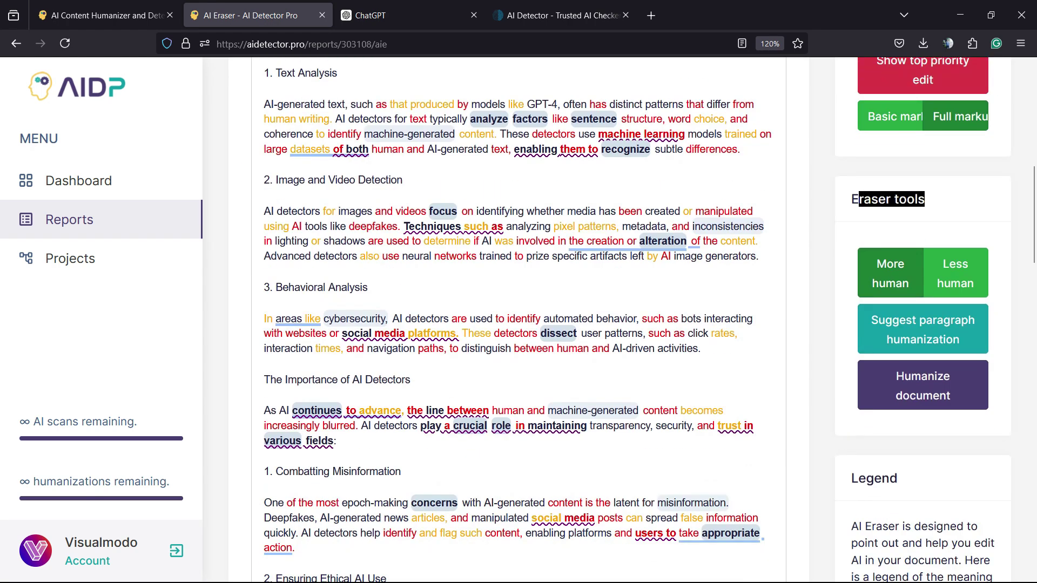
pyautogui.click(890, 272)
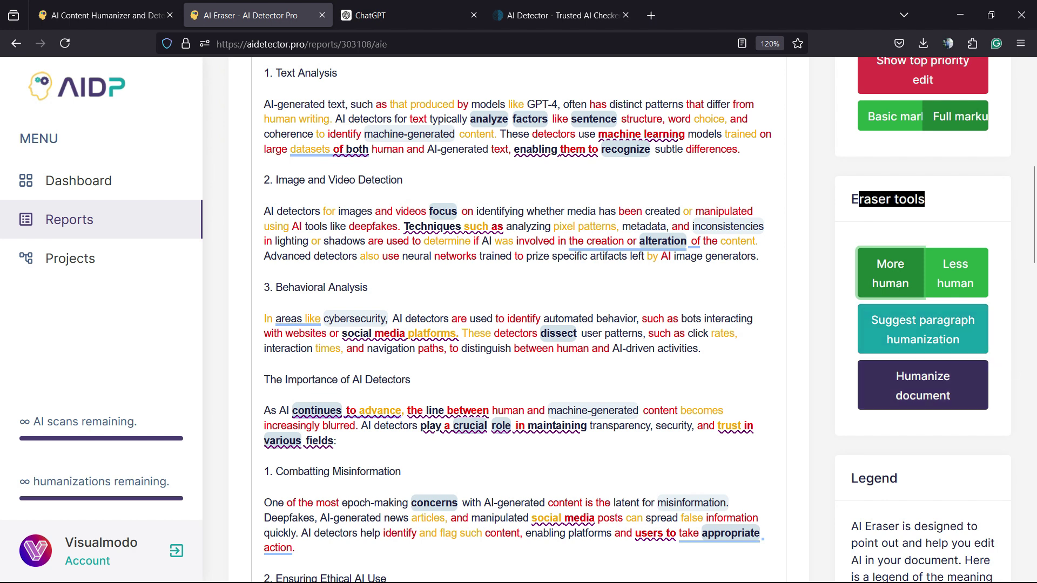
pyautogui.click(923, 386)
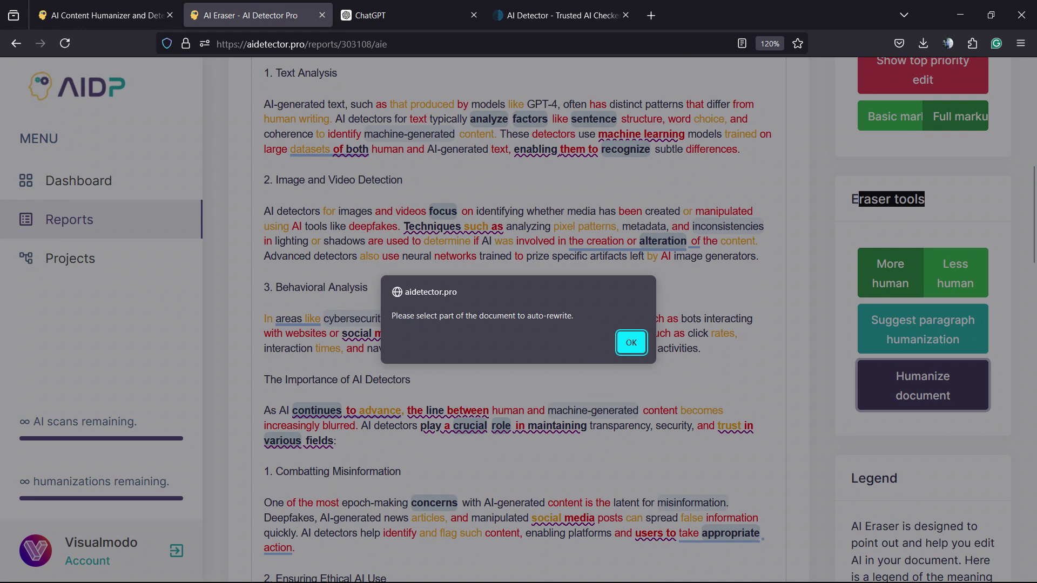
# Try humanizing just the cybersecurity paragraph and dismiss the document-too-short notice
pyautogui.click(631, 342)
pyautogui.moveTo(264, 318); pyautogui.dragTo(408, 349)
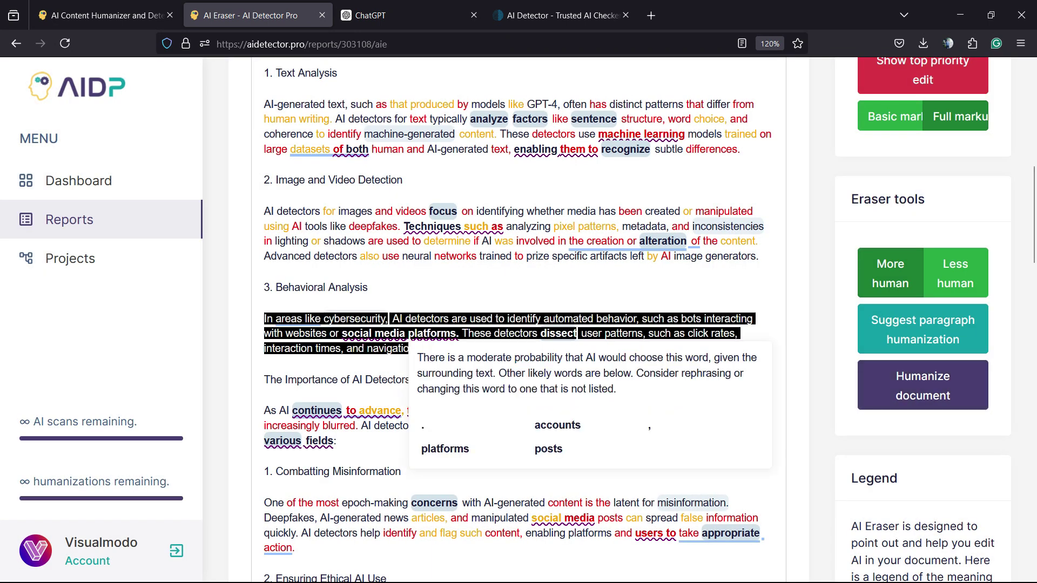
pyautogui.click(923, 385)
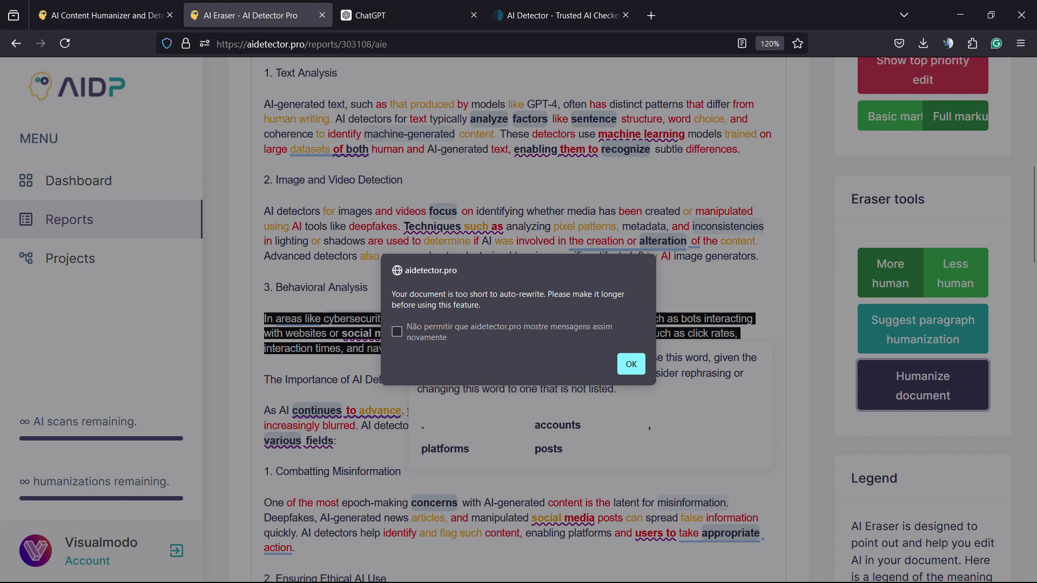
pyautogui.click(631, 364)
pyautogui.scroll(10, 631, 364)
# Dismiss the 3000-character limit on the full document and humanize the opening section instead
pyautogui.hotkey('ctrl', 'a')
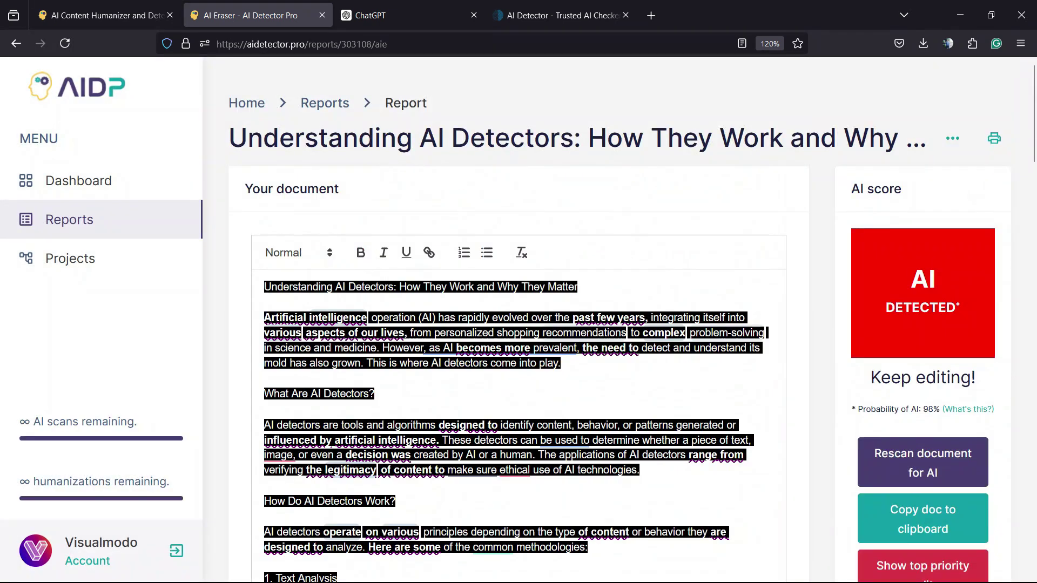
pyautogui.scroll(-5, 518, 365)
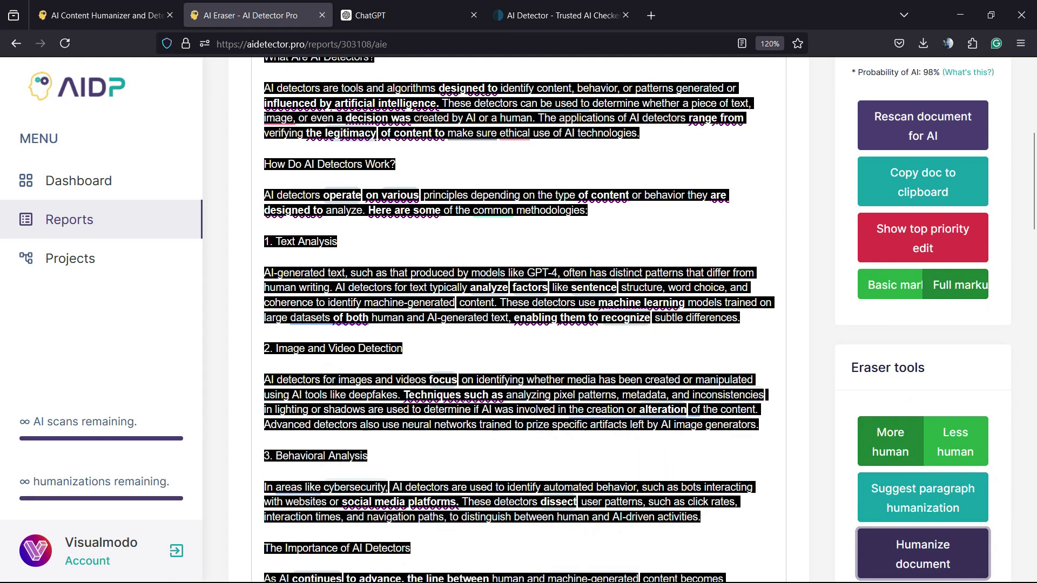
pyautogui.scroll(-2, 922, 555)
pyautogui.click(922, 385)
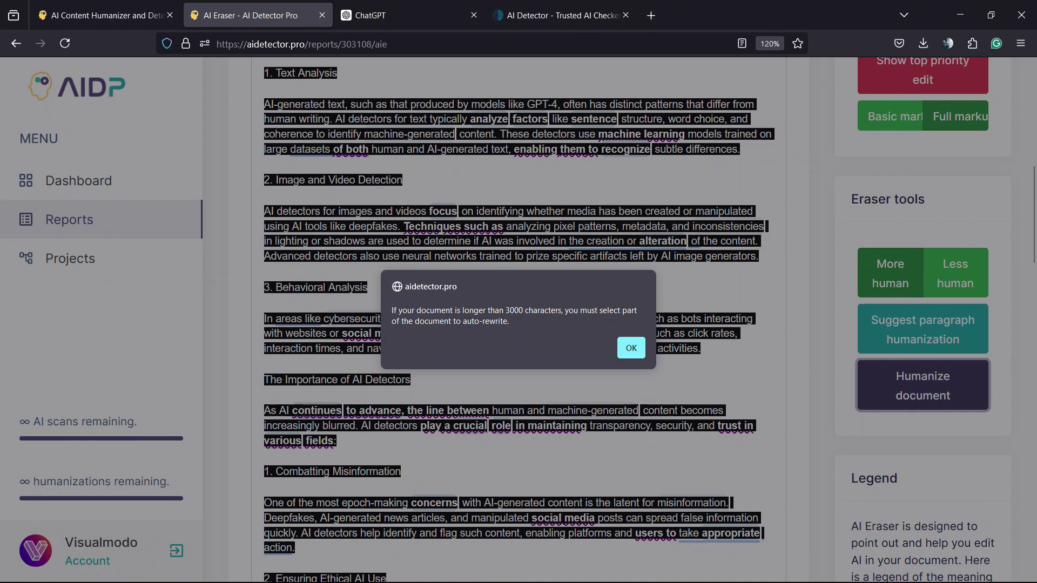
pyautogui.click(630, 348)
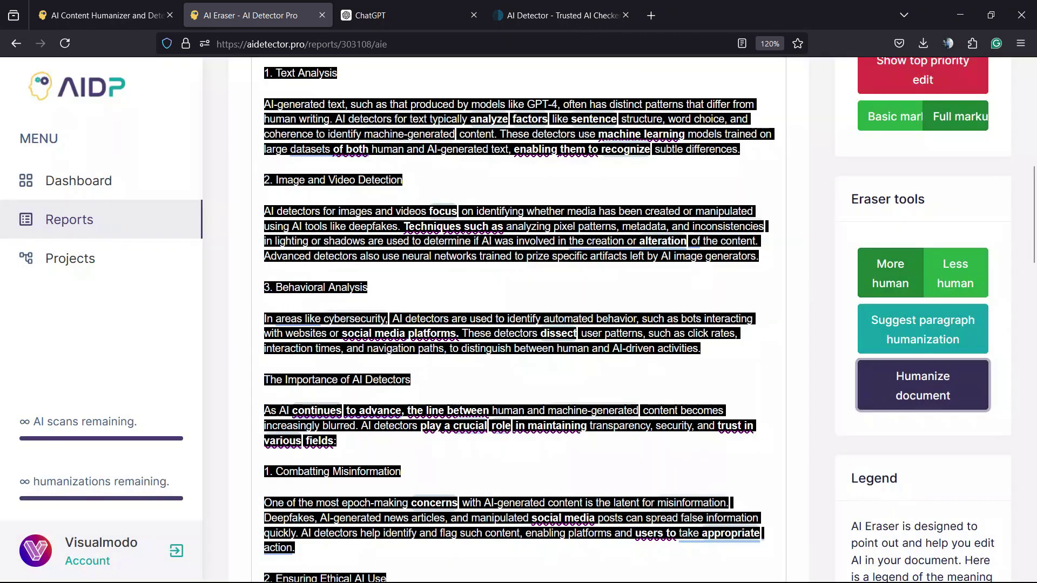
pyautogui.scroll(2, 632, 347)
pyautogui.scroll(4, 519, 324)
pyautogui.scroll(-2, 519, 325)
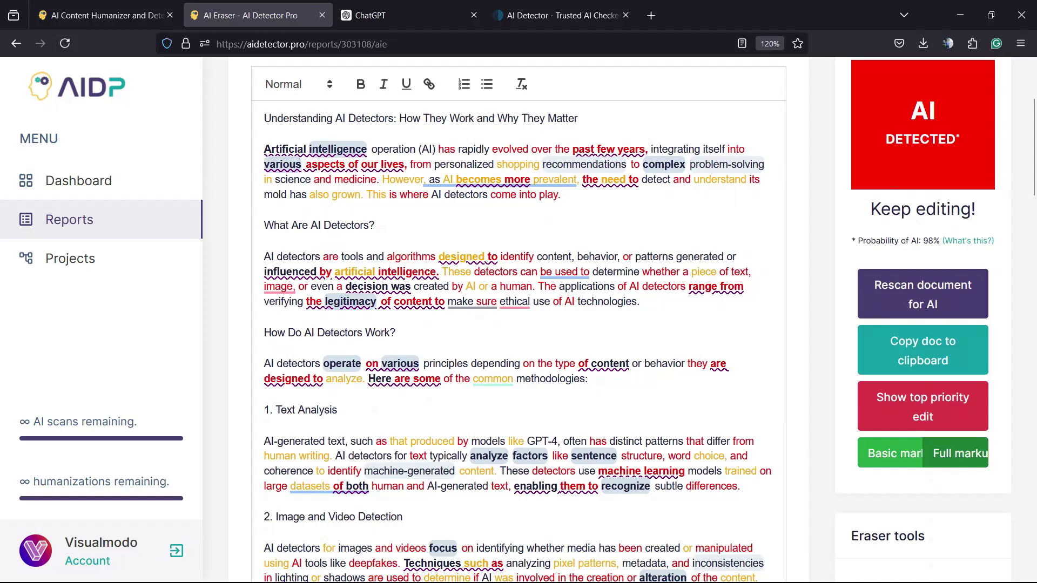
pyautogui.scroll(3, 519, 324)
pyautogui.scroll(1, 519, 324)
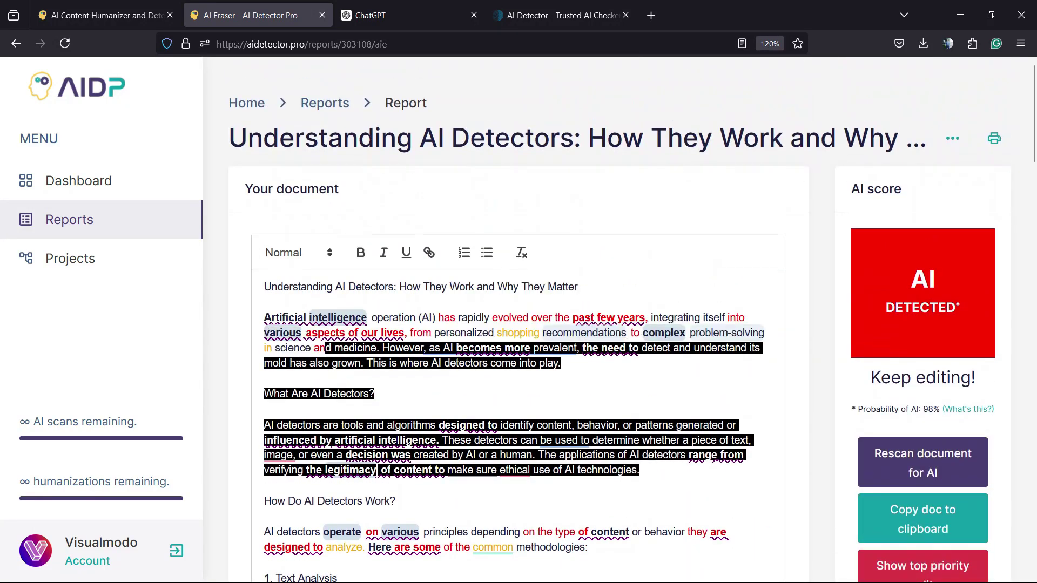
pyautogui.scroll(-3, 518, 324)
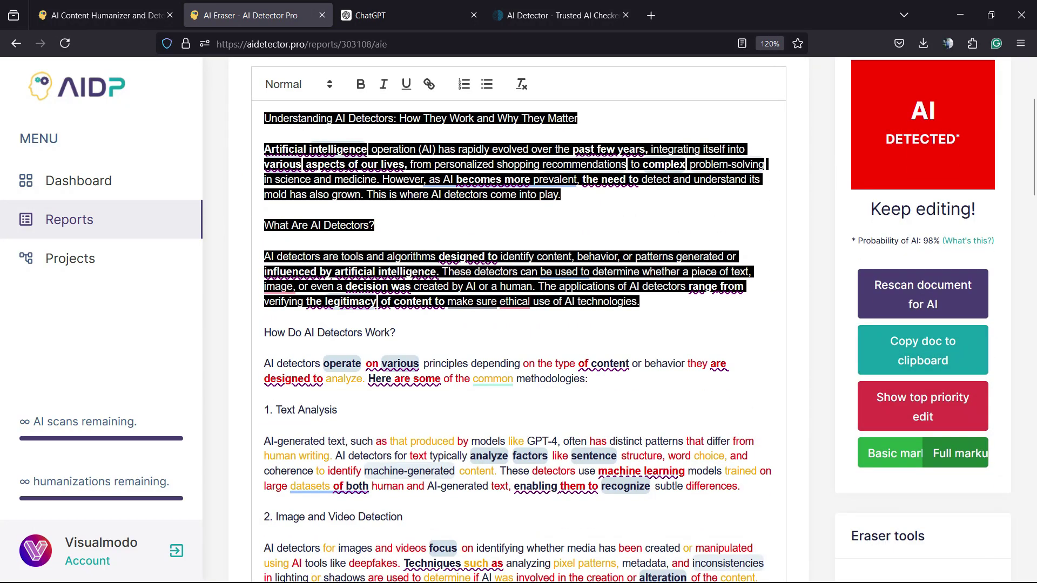
pyautogui.scroll(-3, 519, 325)
pyautogui.scroll(-3, 519, 324)
pyautogui.click(923, 386)
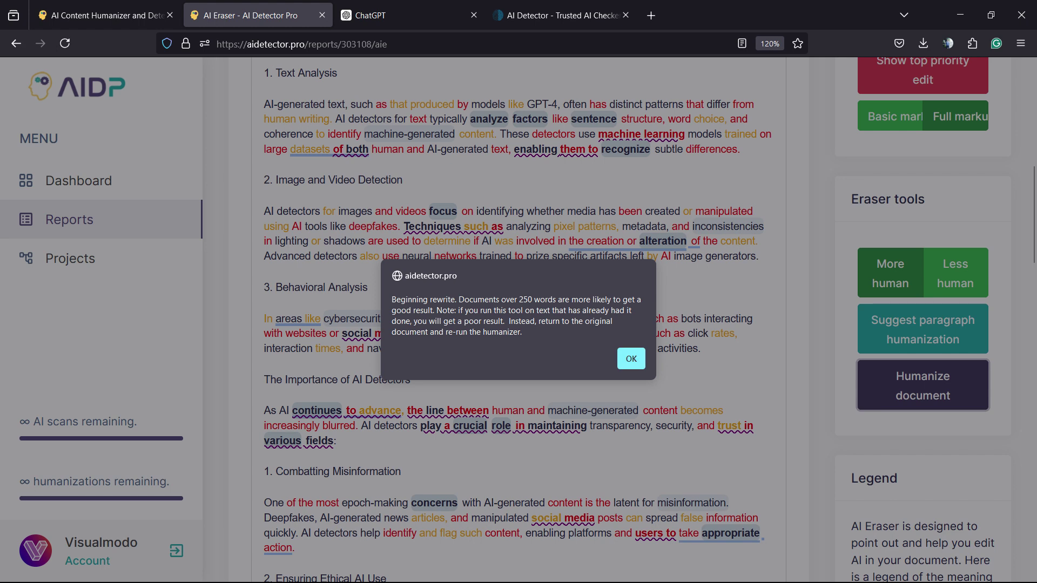
# Acknowledge the Beginning rewrite alert, read the rewrite-complete message, and dismiss it
pyautogui.click(631, 358)
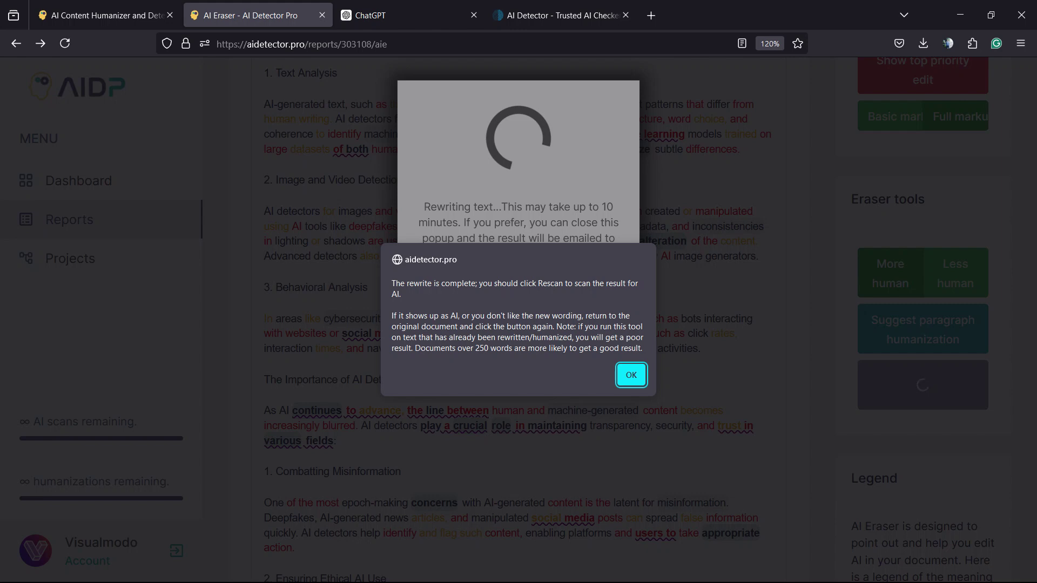
pyautogui.tripleClick(515, 284)
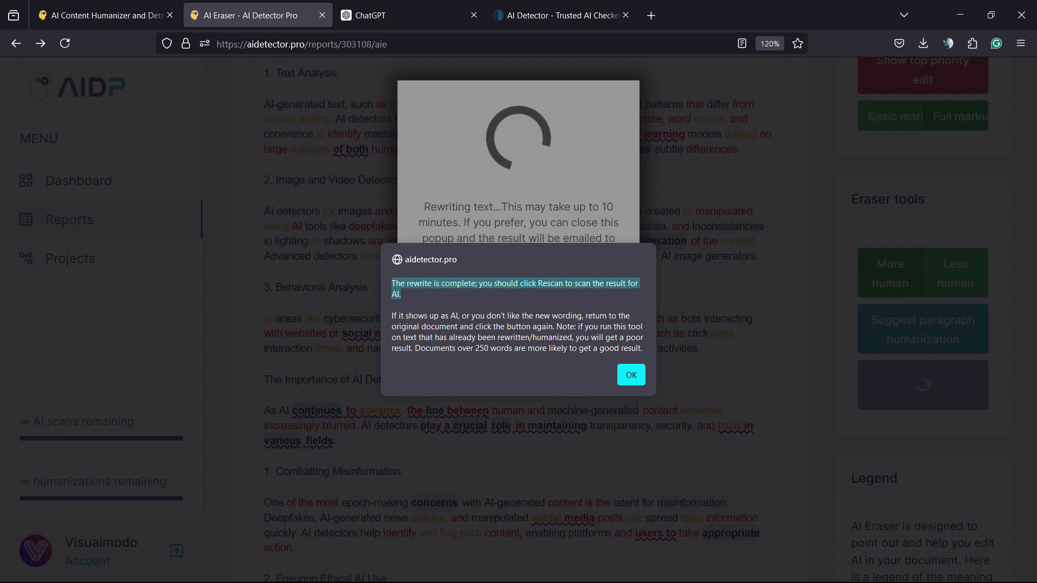
pyautogui.doubleClick(467, 326)
pyautogui.tripleClick(467, 327)
pyautogui.click(467, 327)
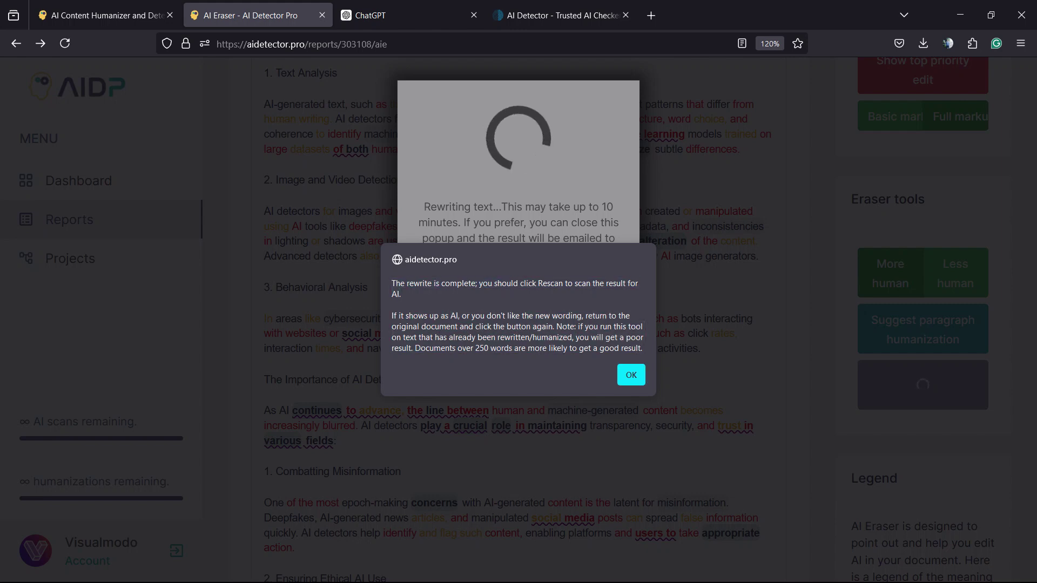
pyautogui.click(631, 375)
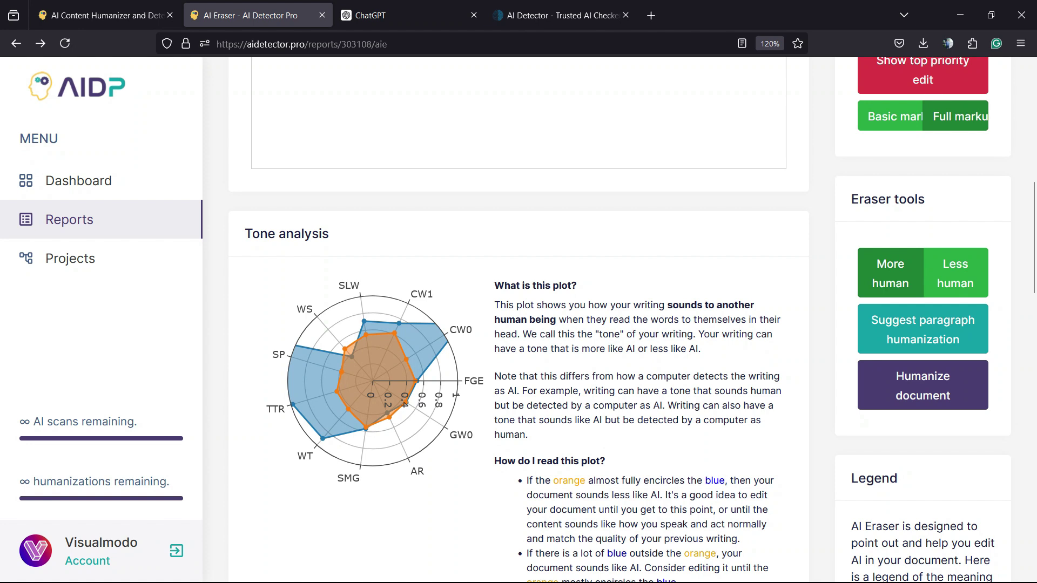
pyautogui.scroll(1, 438, 332)
# Rescan the full rewritten text for AI, getting a HUMAN DETECTED result at 2% AI probability
pyautogui.tripleClick(438, 332)
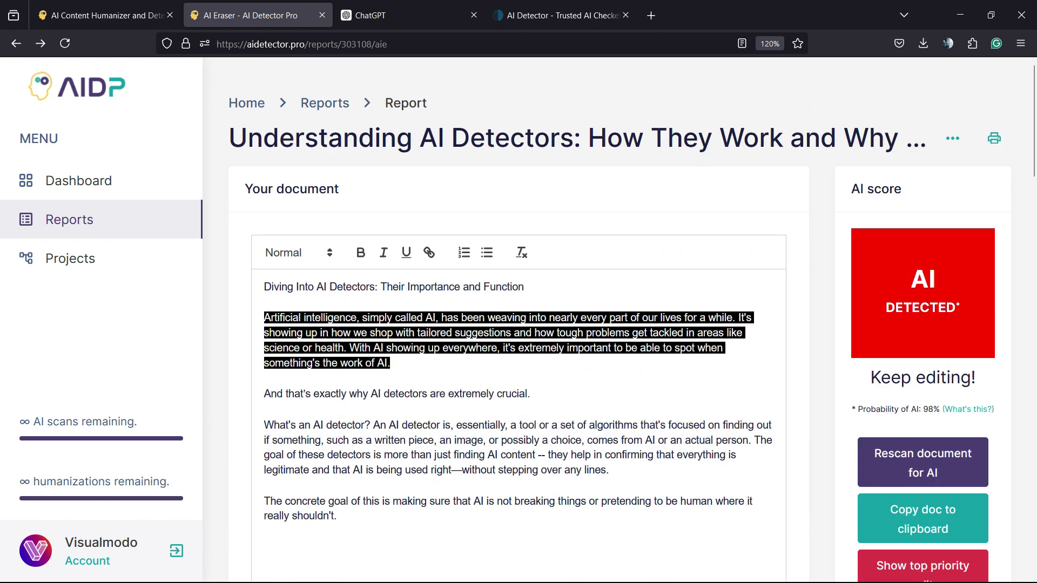
pyautogui.scroll(-3, 519, 365)
pyautogui.scroll(3, 518, 365)
pyautogui.press('Right')
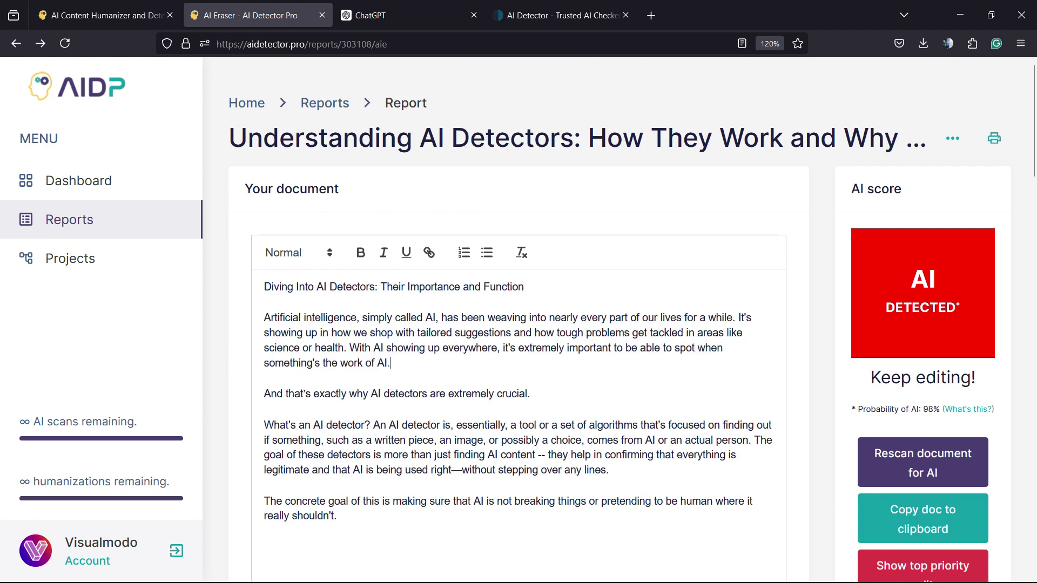
pyautogui.hotkey('ctrl', 'a')
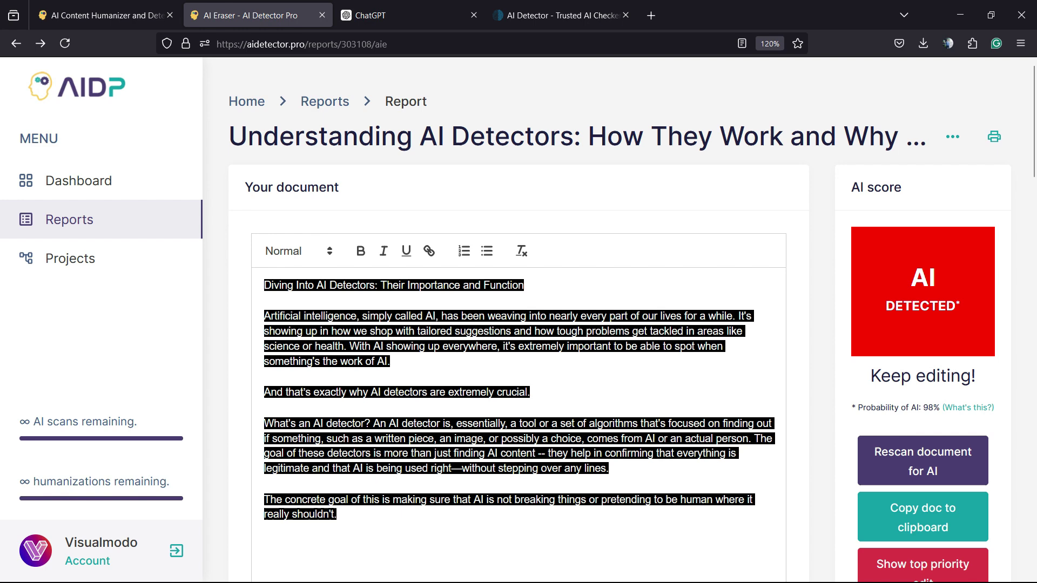
pyautogui.scroll(-5, 519, 324)
pyautogui.scroll(-5, 519, 324)
pyautogui.scroll(10, 519, 325)
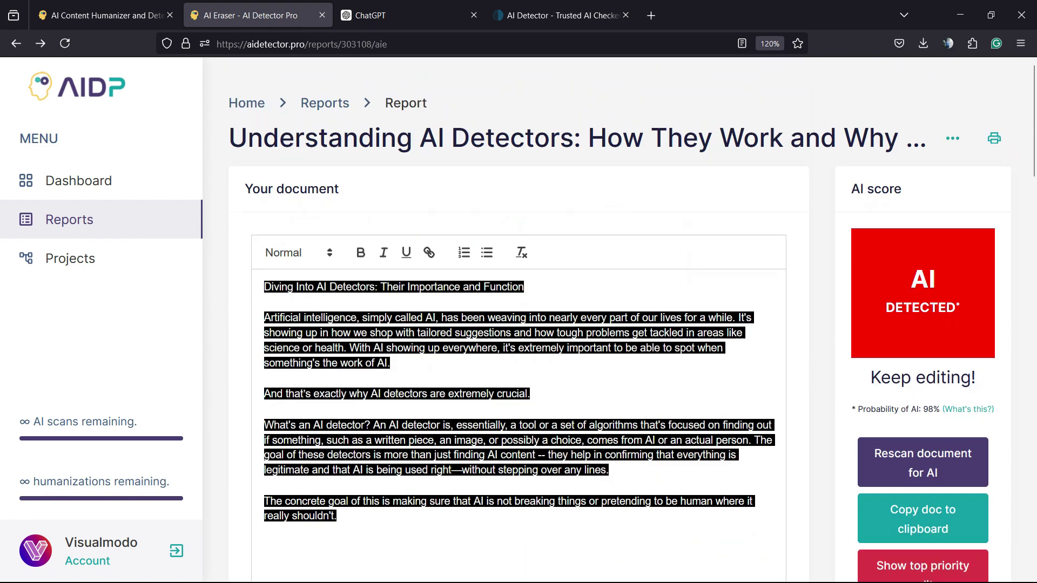
pyautogui.scroll(-3, 518, 324)
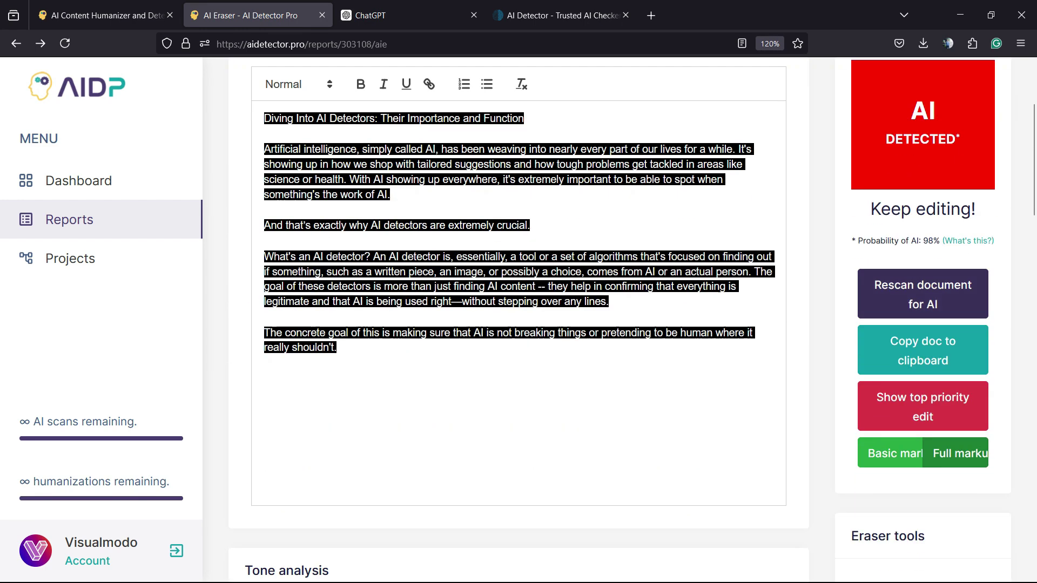
pyautogui.click(921, 294)
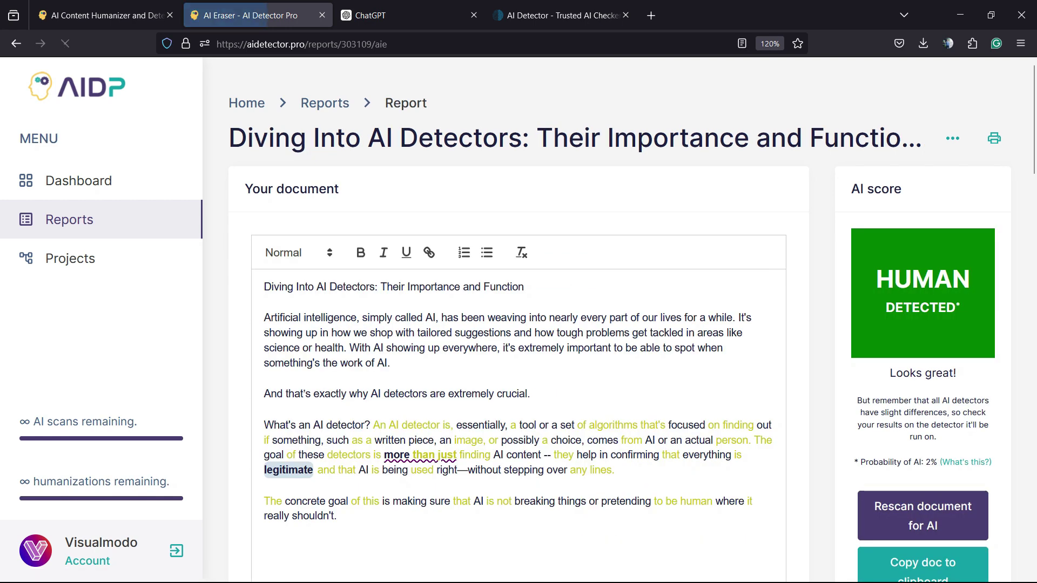
pyautogui.scroll(-5, 518, 324)
pyautogui.scroll(-5, 419, 294)
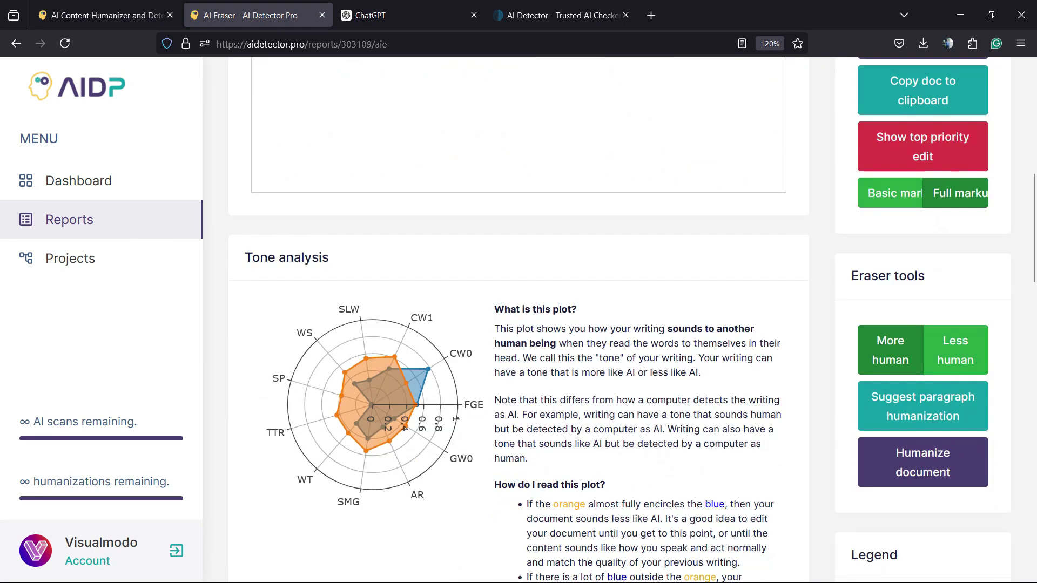
pyautogui.scroll(10, 418, 294)
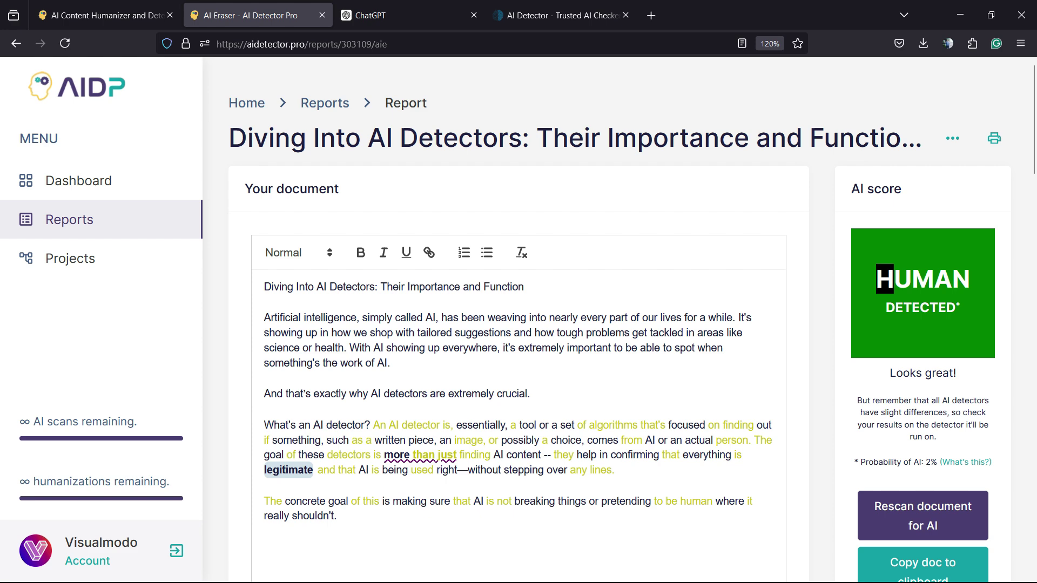
pyautogui.moveTo(893, 279); pyautogui.dragTo(961, 308)
pyautogui.hotkey('ctrl', '+')
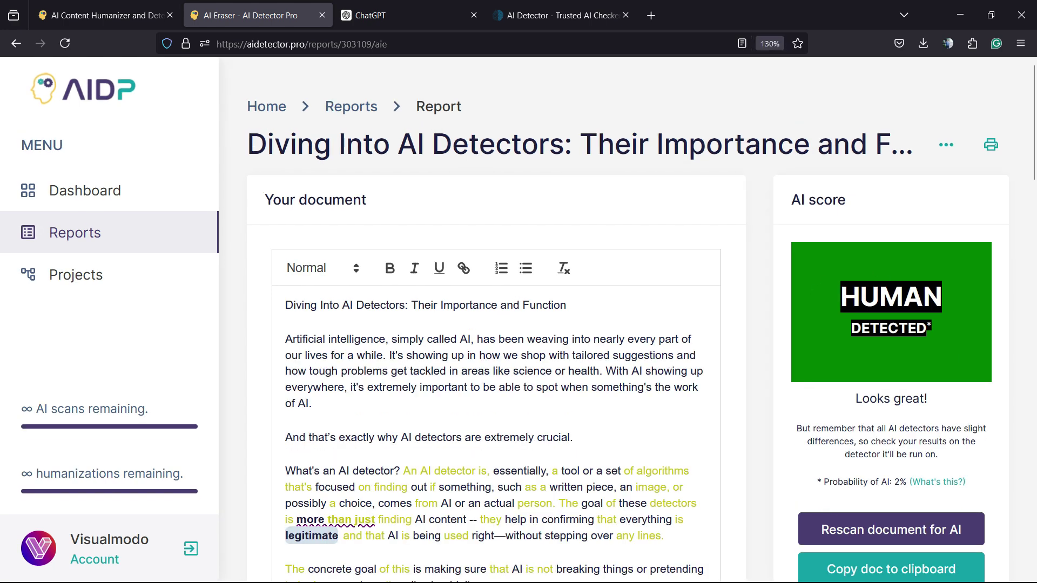
pyautogui.scroll(-4, 628, 324)
pyautogui.scroll(4, 627, 324)
# Copy the article's closing sections from the ChatGPT conversation
pyautogui.hotkey('ctrl', 'shift', 'Tab')
pyautogui.scroll(5, 640, 308)
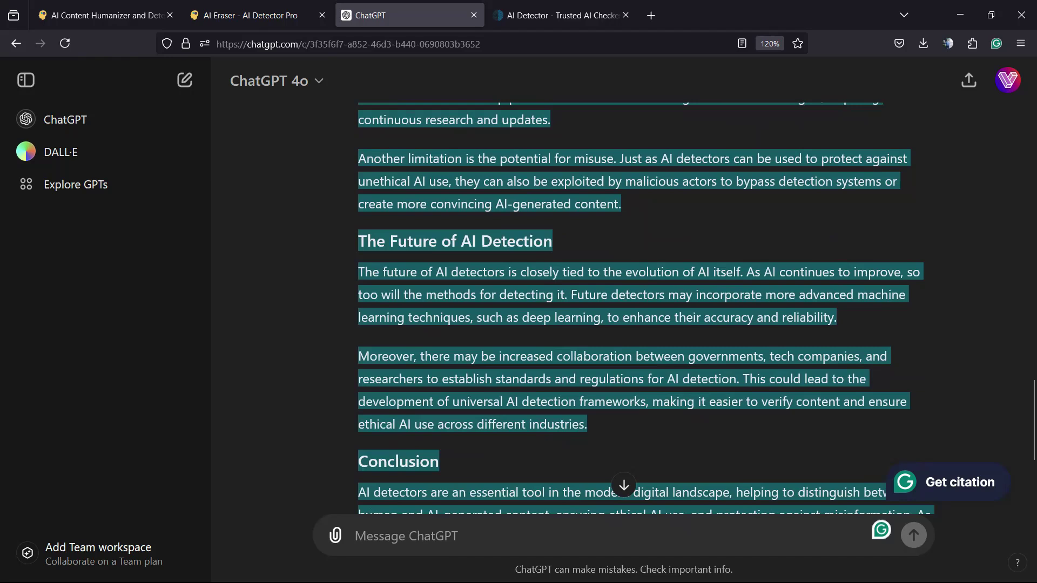
pyautogui.scroll(-1, 640, 308)
pyautogui.click(624, 486)
pyautogui.moveTo(534, 372); pyautogui.dragTo(384, 354)
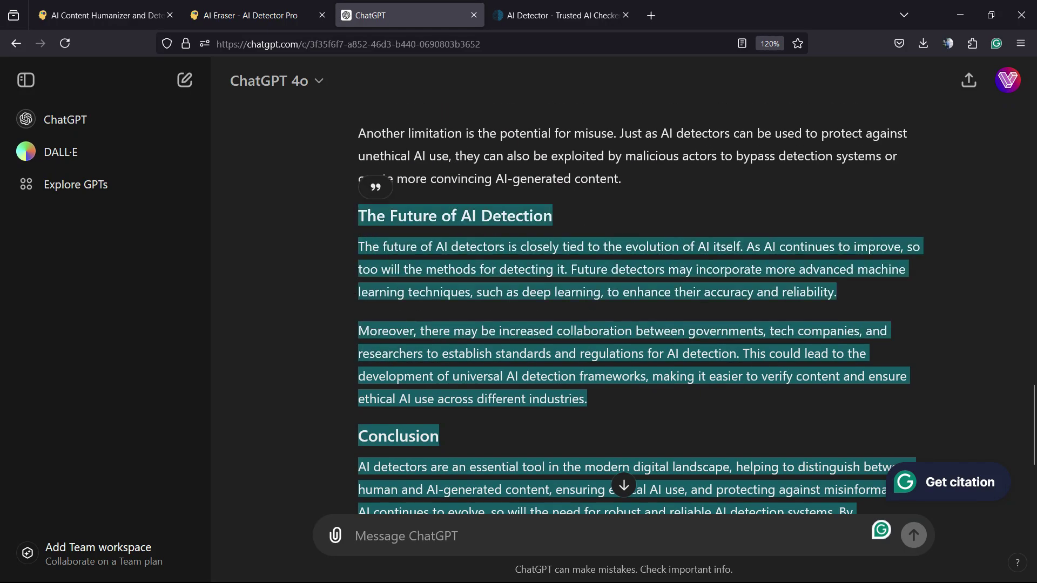
pyautogui.moveTo(385, 355); pyautogui.dragTo(364, 207)
pyautogui.hotkey('ctrl', 'c')
# Replace the AI Eraser editor text with the copied closing sections
pyautogui.hotkey('ctrl', 'shift', 'Tab')
pyautogui.hotkey('ctrl', 'a')
pyautogui.hotkey('ctrl', 'v')
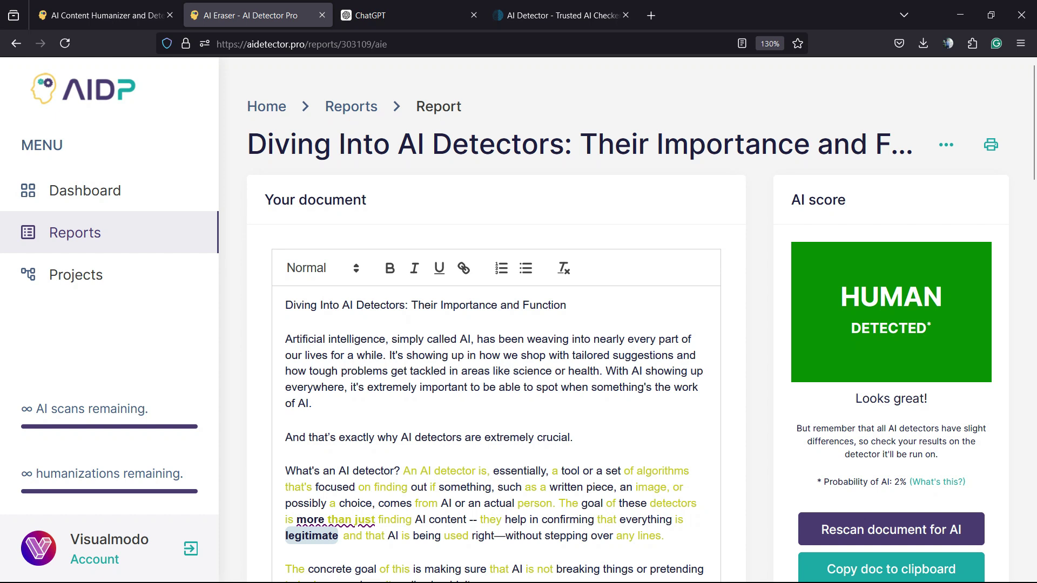
pyautogui.scroll(-5, 496, 325)
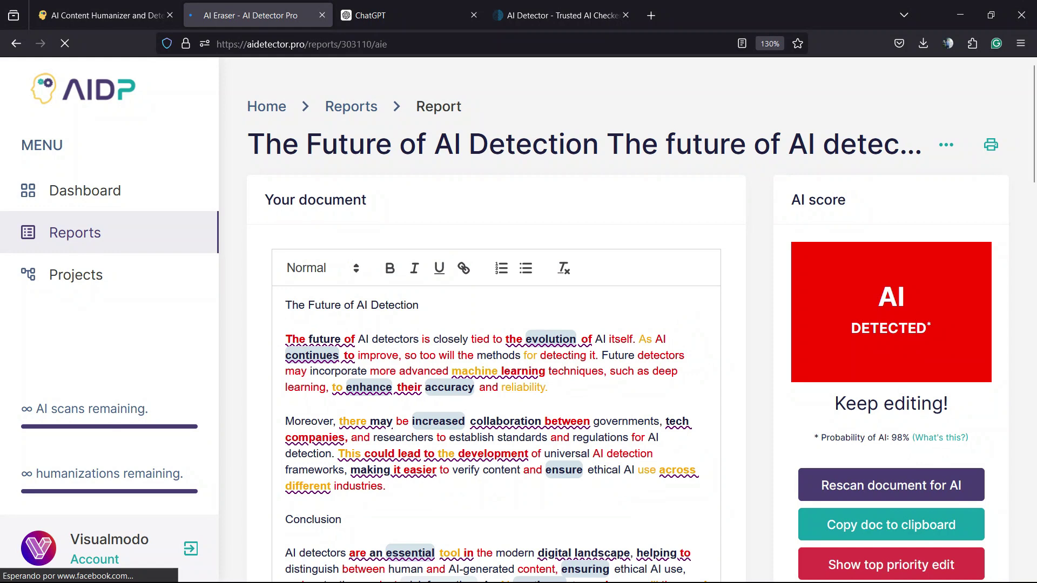
pyautogui.scroll(-2, 496, 324)
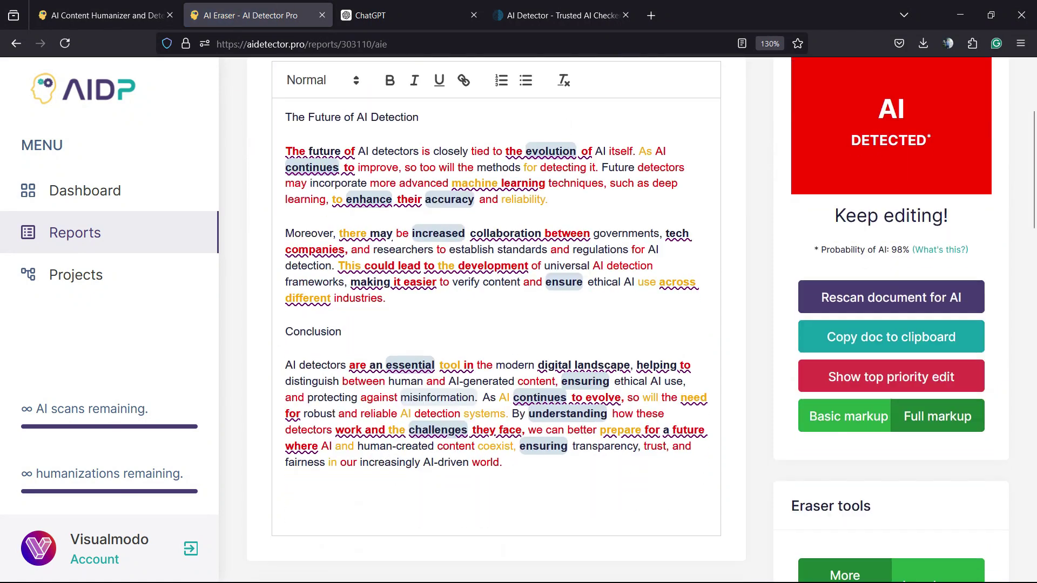
pyautogui.scroll(2, 496, 325)
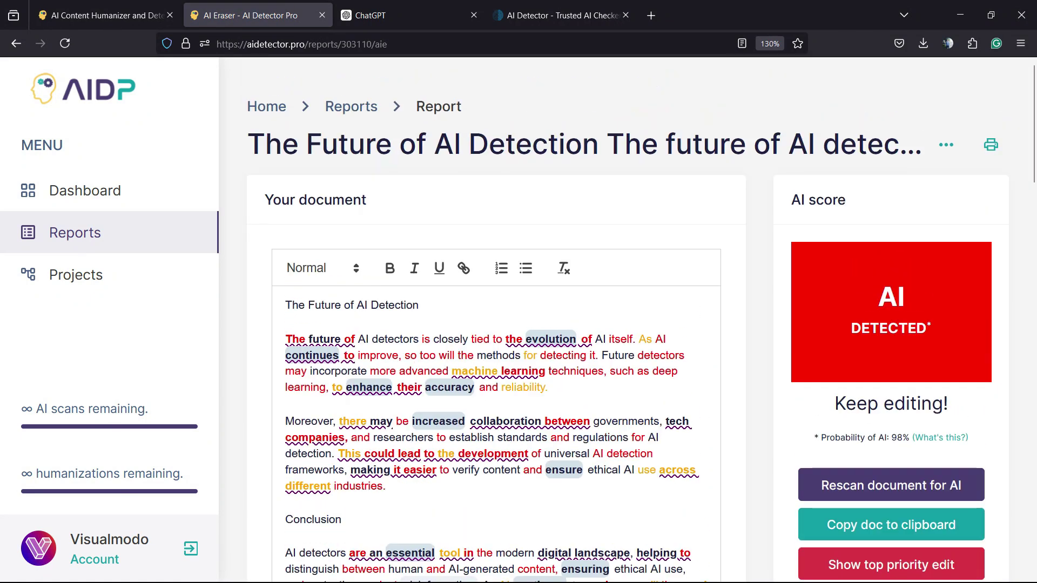
pyautogui.scroll(-2, 496, 325)
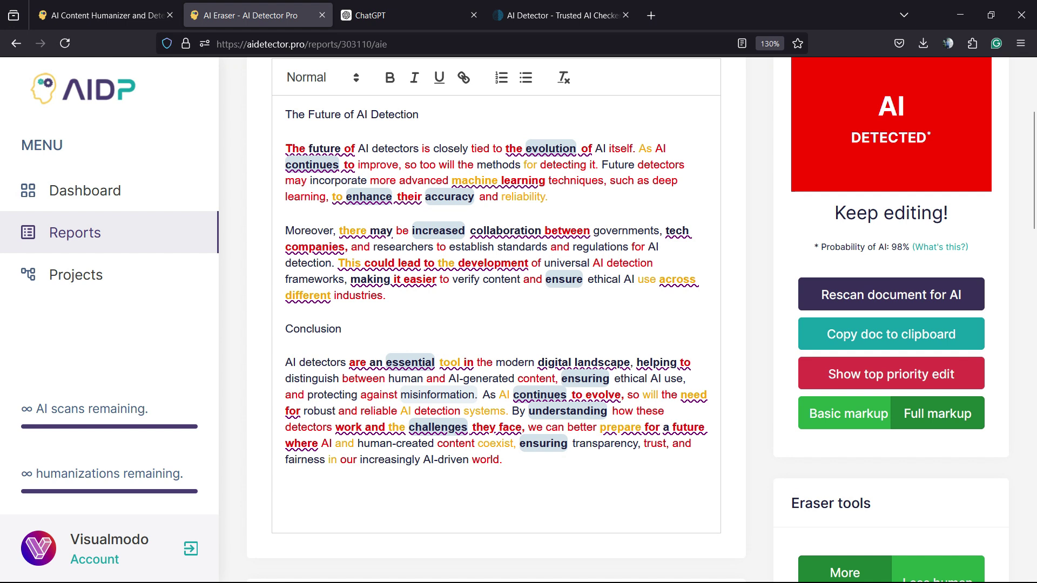
pyautogui.scroll(-2, 496, 324)
pyautogui.scroll(-2, 496, 324)
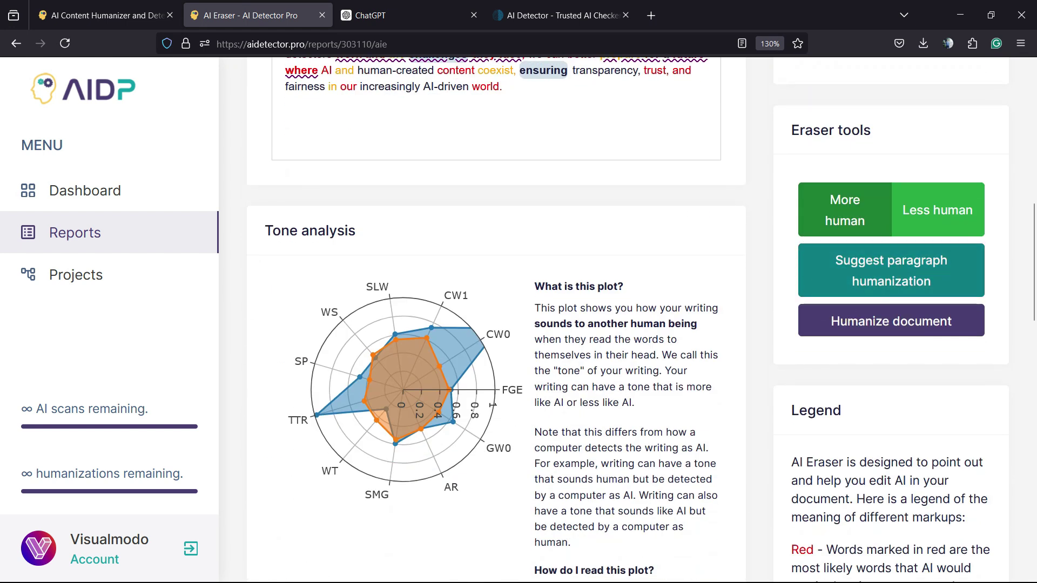
# Request a humanized alternative for the first body paragraph and select the suggestion beginning 'At its most basic level'
pyautogui.click(891, 284)
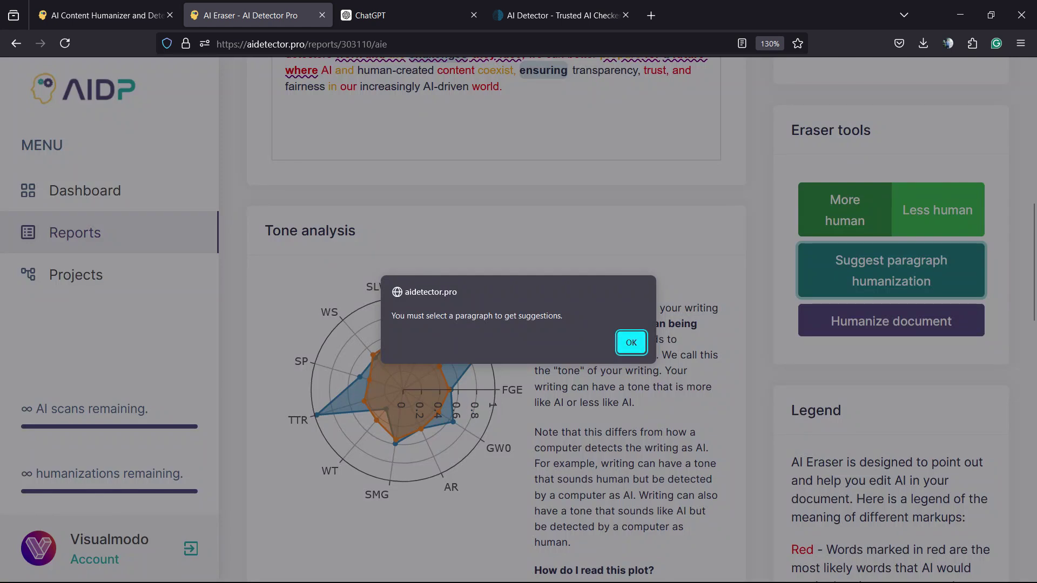
pyautogui.click(631, 342)
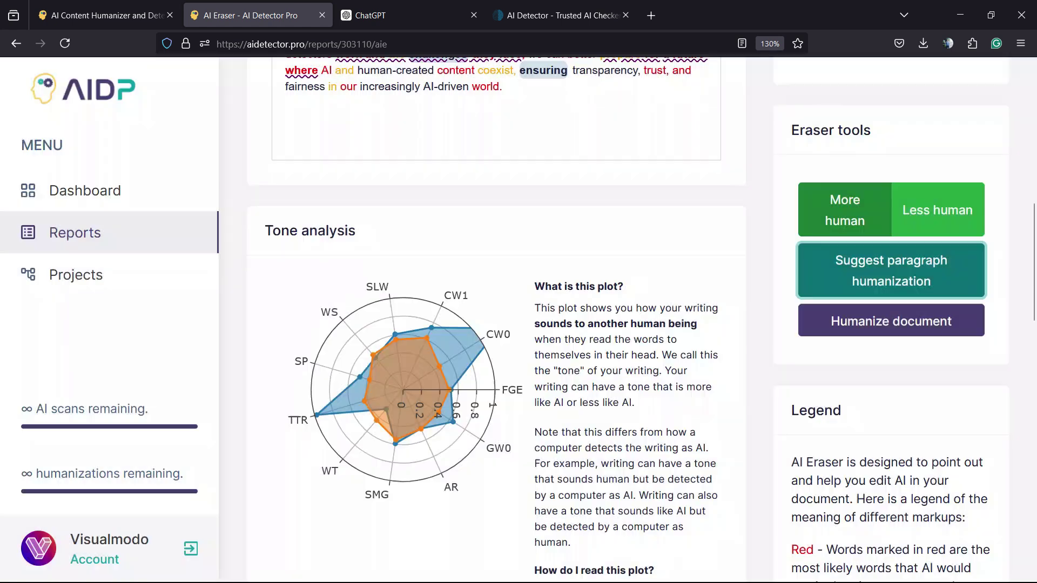
pyautogui.scroll(10, 496, 325)
pyautogui.moveTo(285, 339); pyautogui.dragTo(548, 388)
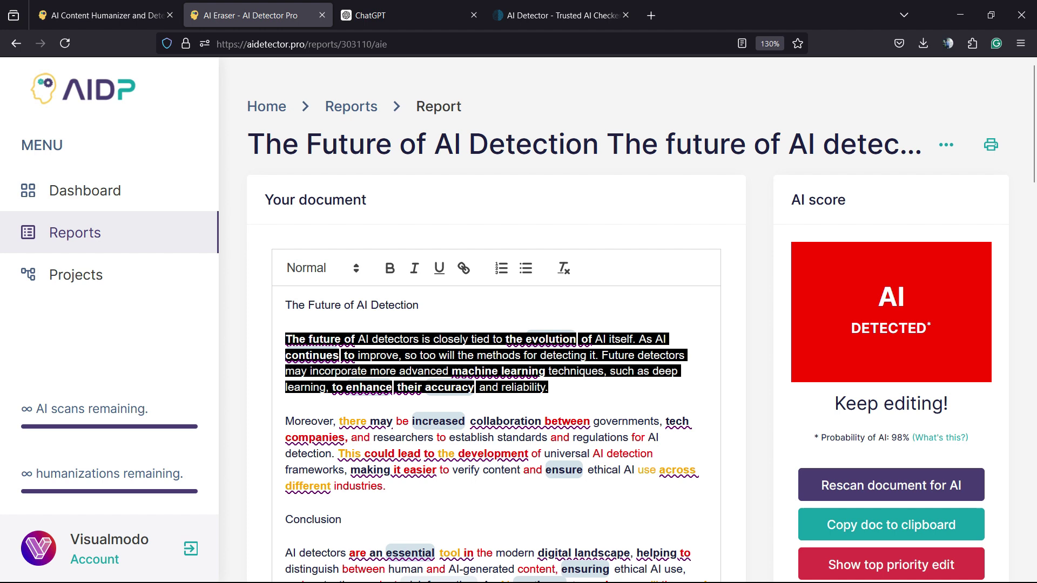
pyautogui.scroll(-3, 496, 324)
pyautogui.scroll(-2, 496, 324)
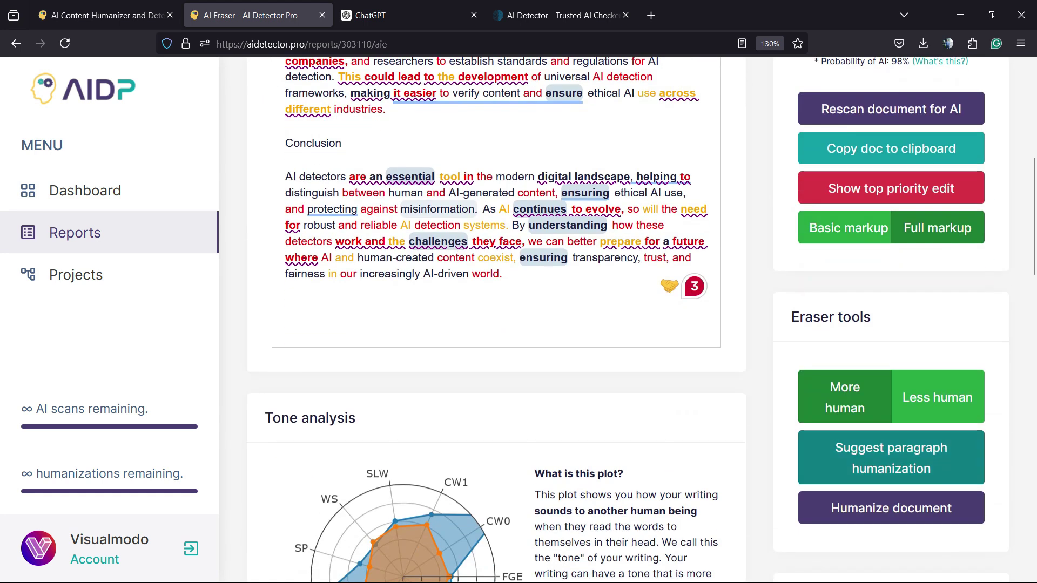
pyautogui.click(891, 457)
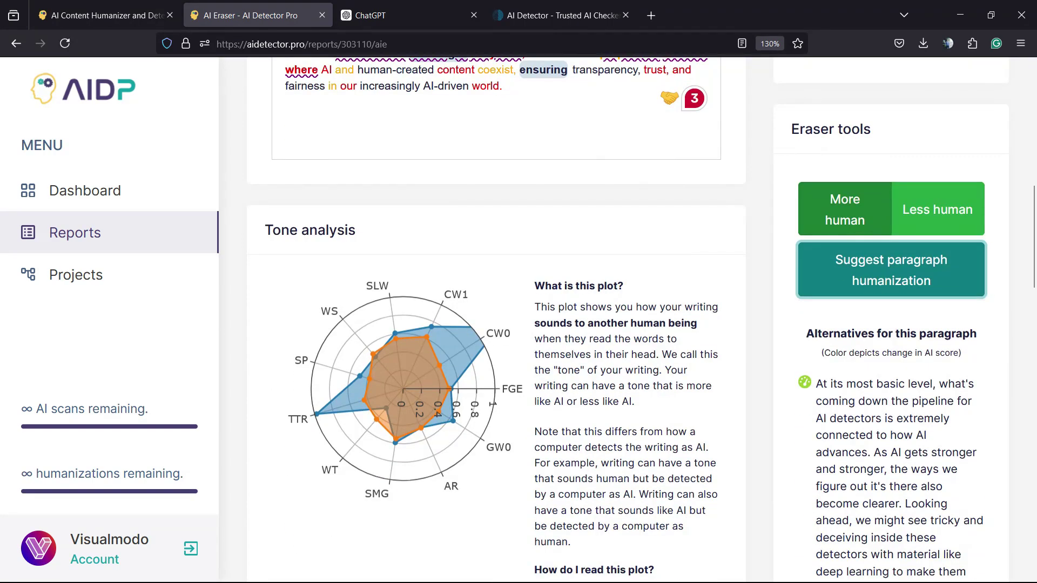
pyautogui.scroll(-3, 518, 324)
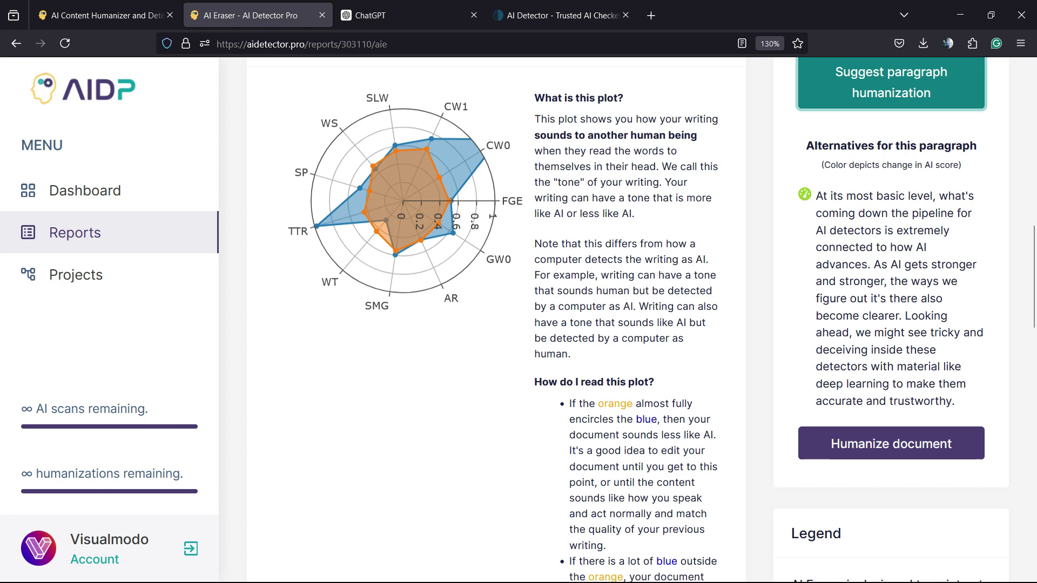
pyautogui.moveTo(955, 403); pyautogui.dragTo(815, 195)
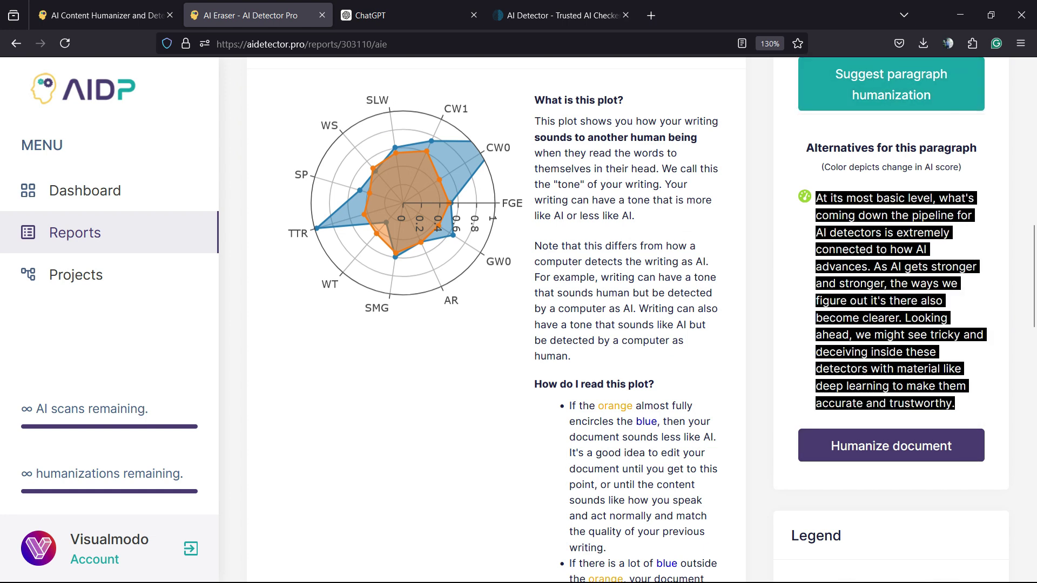
pyautogui.scroll(3, 518, 324)
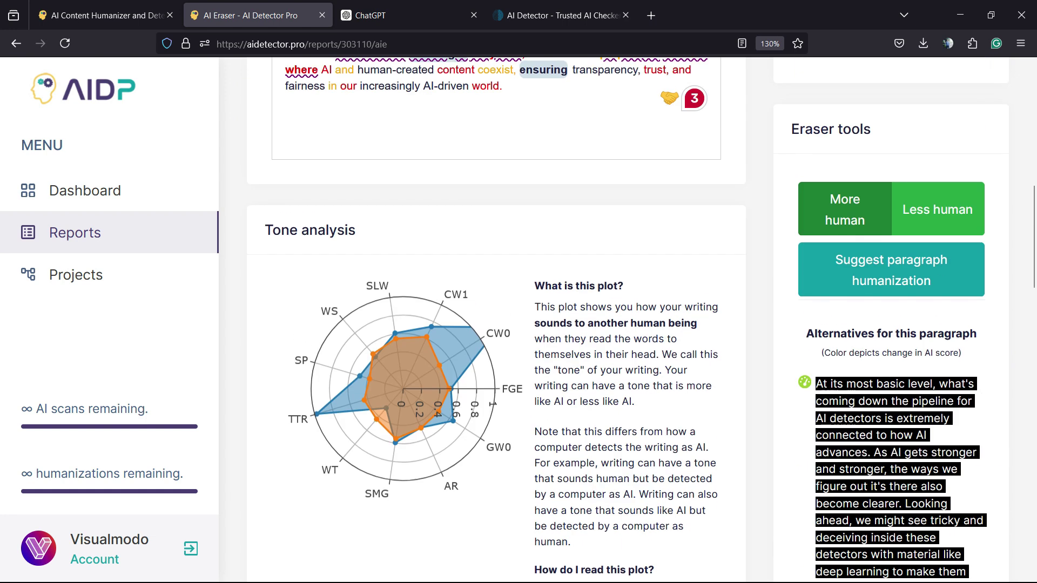
pyautogui.scroll(9, 519, 325)
# Paste the humanized version over the first body paragraph and rescan, still scoring 98% AI
pyautogui.tripleClick(343, 354)
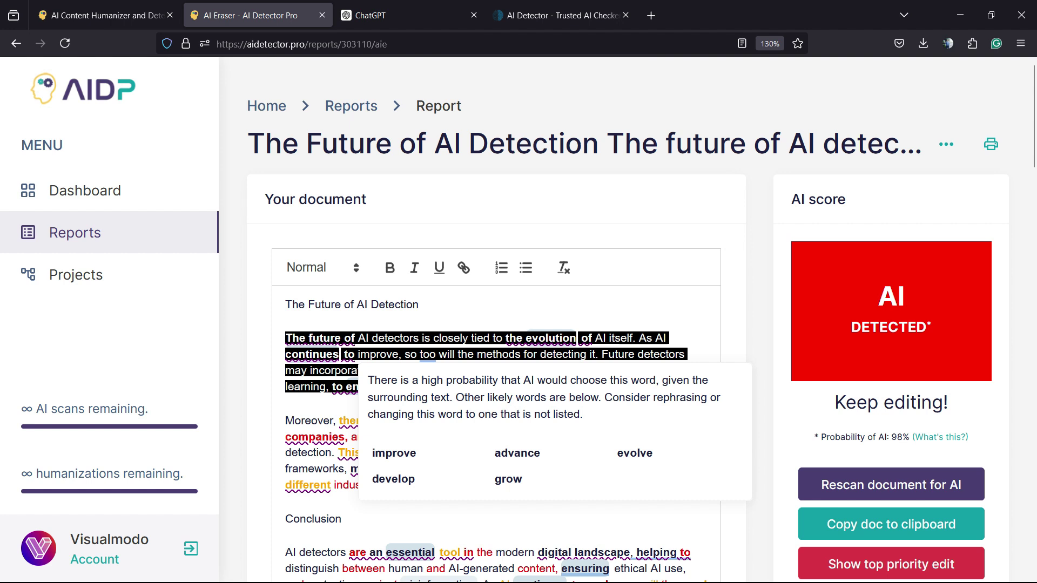
pyautogui.hotkey('ctrl', 'v')
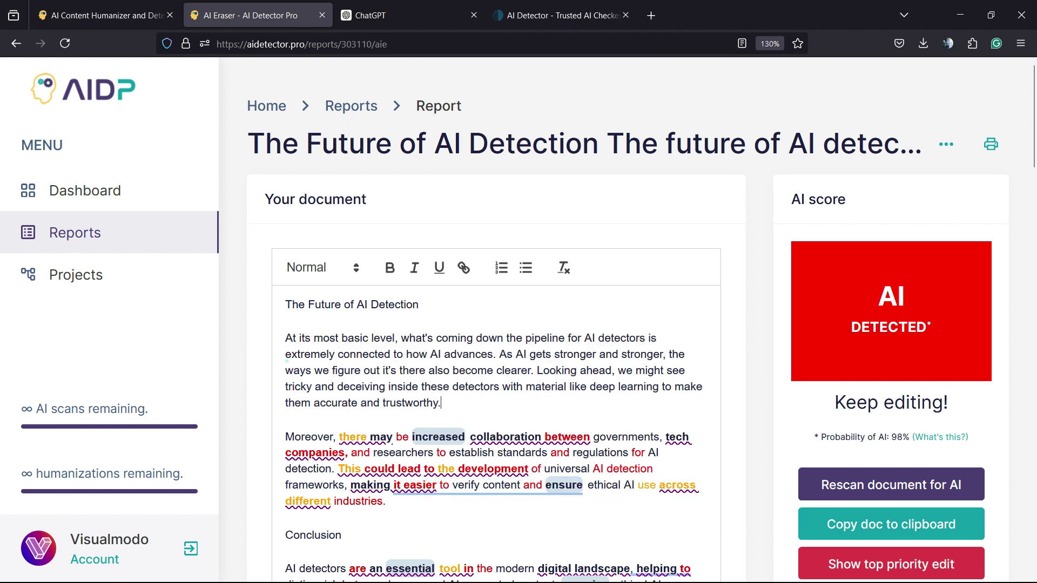
pyautogui.scroll(-2, 891, 324)
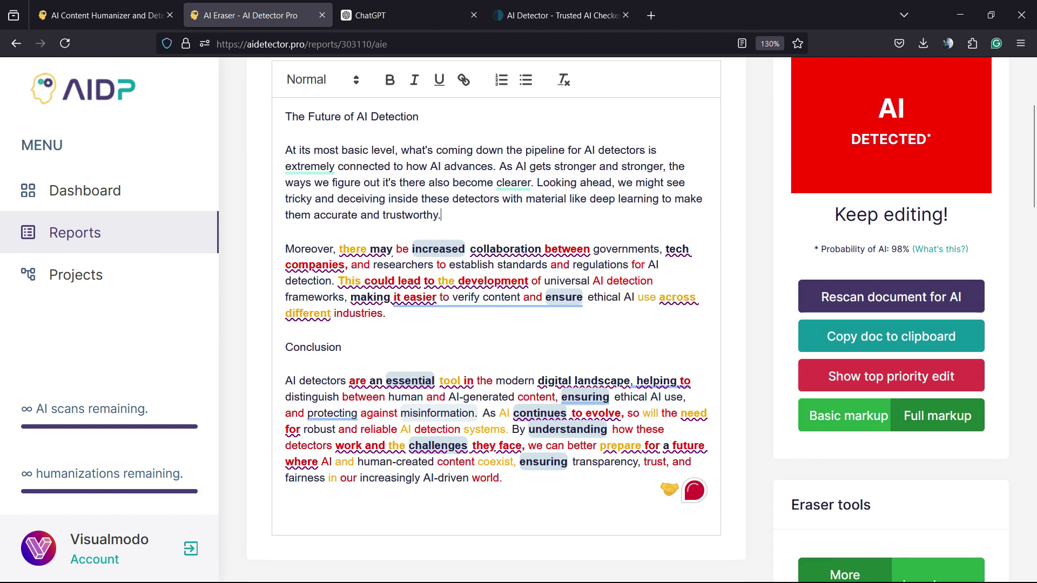
pyautogui.click(891, 296)
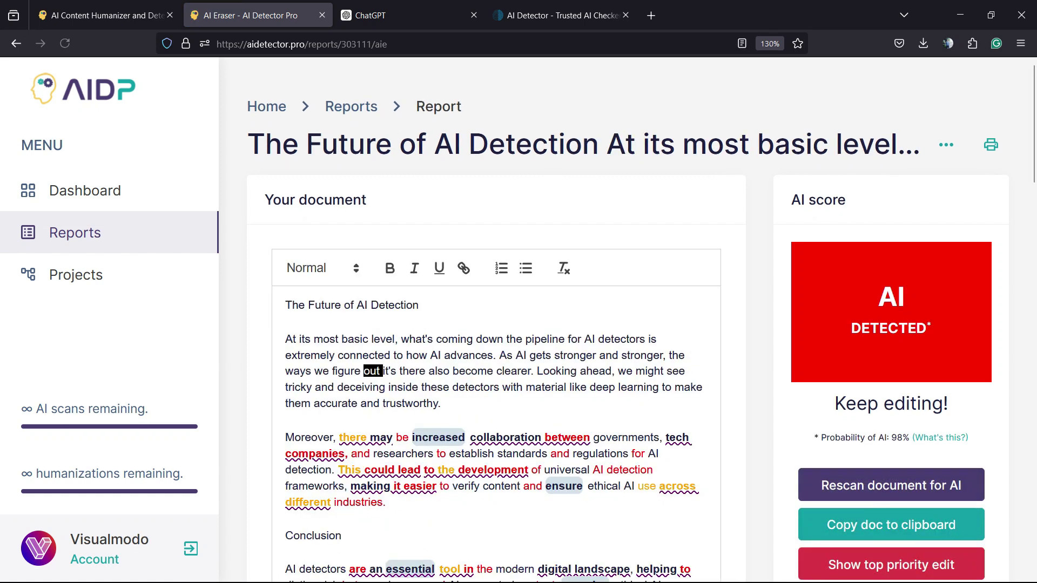
pyautogui.tripleClick(351, 366)
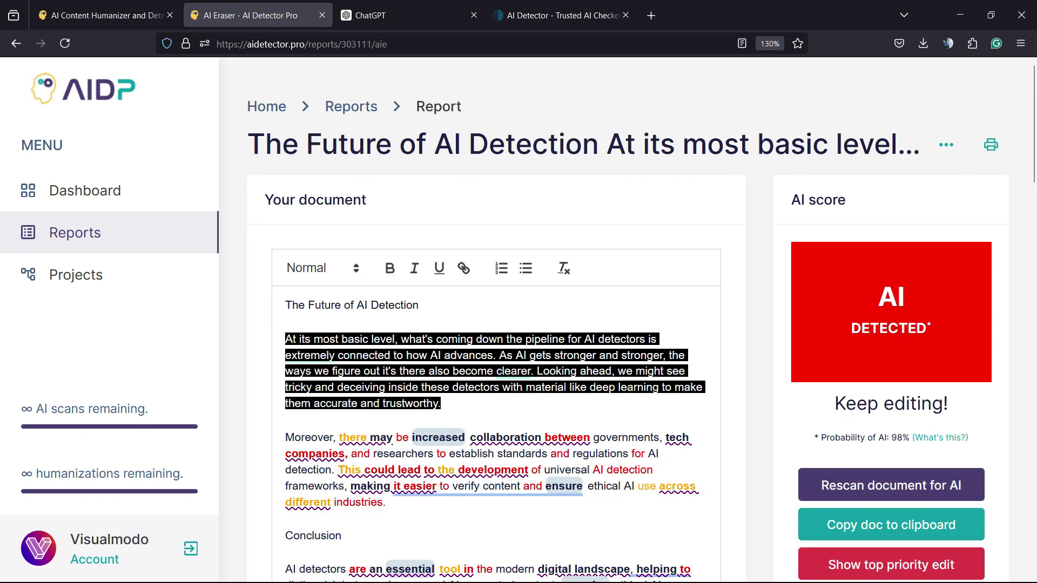
# Humanize the 'Moreover' paragraph into the version beginning 'For this section, let us engage', dismissing the selection alert
pyautogui.click(386, 371)
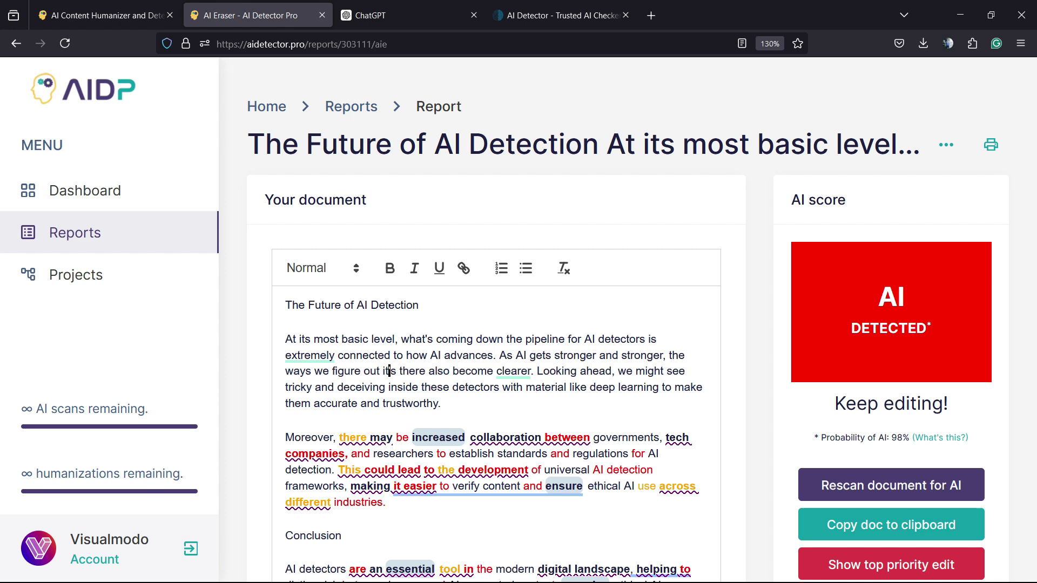
pyautogui.tripleClick(386, 371)
pyautogui.tripleClick(453, 470)
pyautogui.scroll(-1, 628, 328)
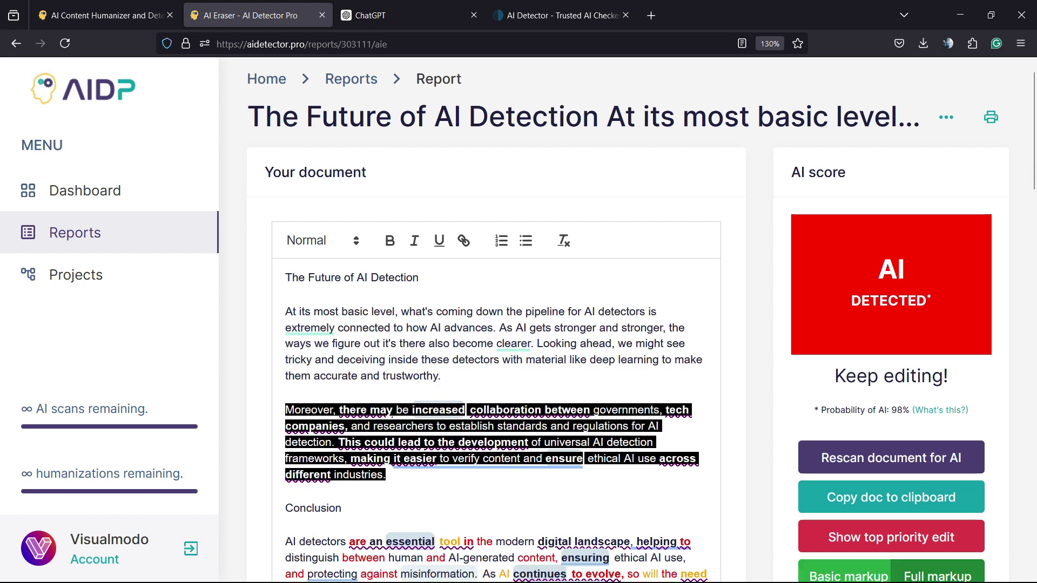
pyautogui.scroll(-5, 628, 328)
pyautogui.click(891, 270)
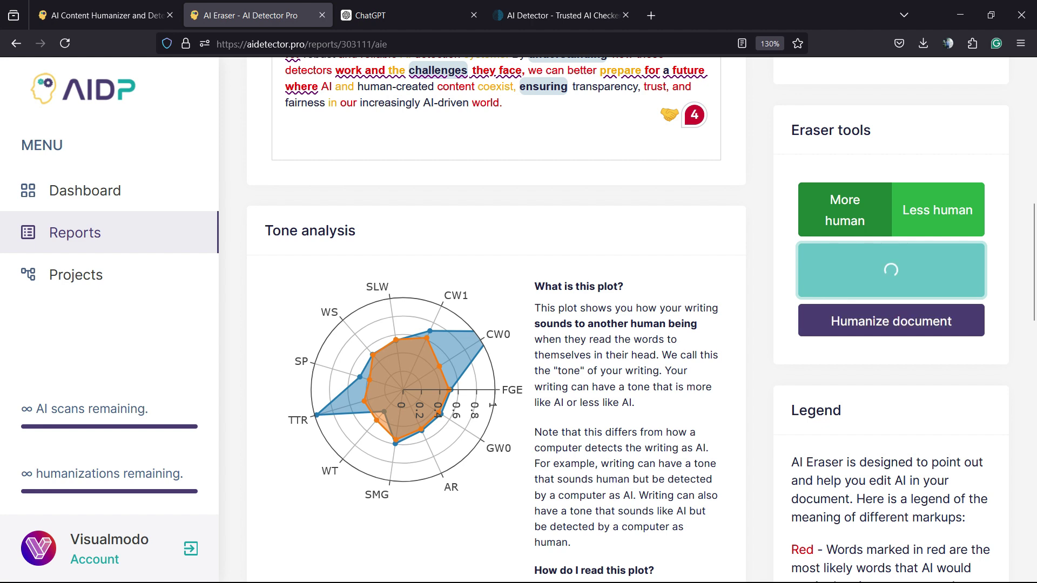
pyautogui.scroll(3, 496, 324)
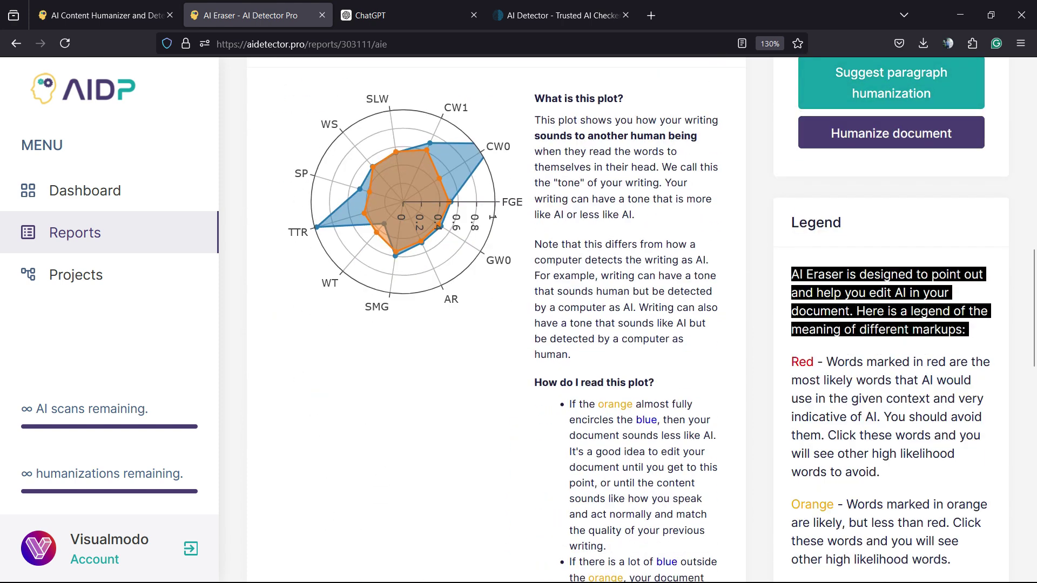
pyautogui.scroll(-3, 628, 316)
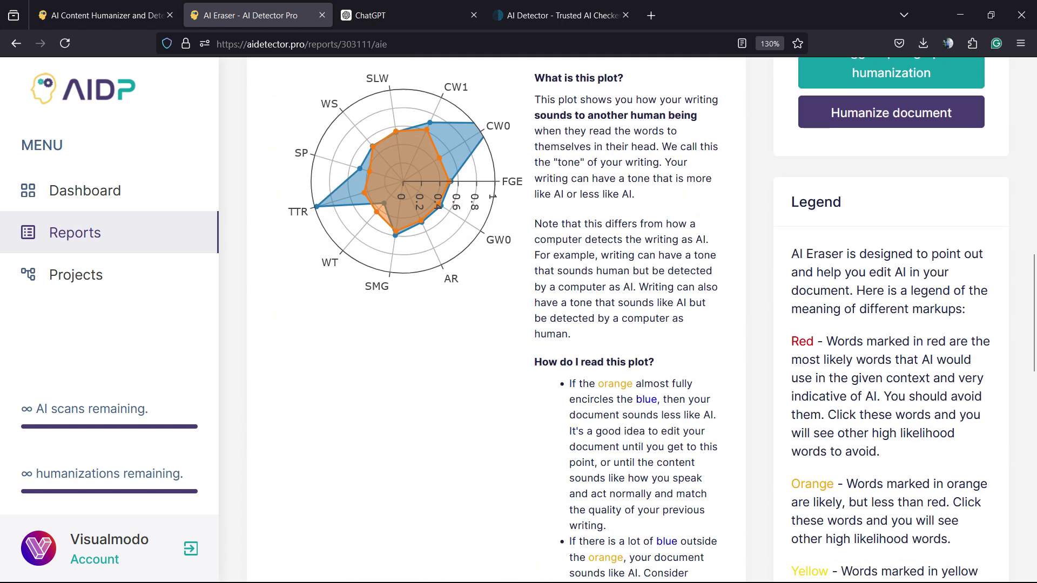
pyautogui.scroll(-5, 627, 316)
pyautogui.scroll(-3, 628, 316)
pyautogui.scroll(5, 628, 321)
pyautogui.scroll(4, 628, 320)
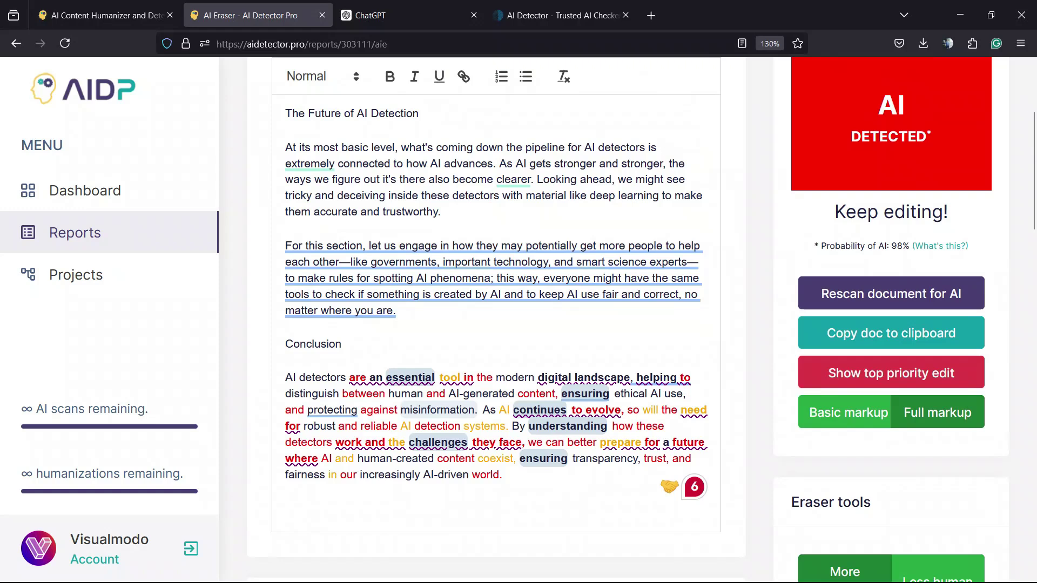
pyautogui.scroll(-4, 628, 321)
pyautogui.click(891, 270)
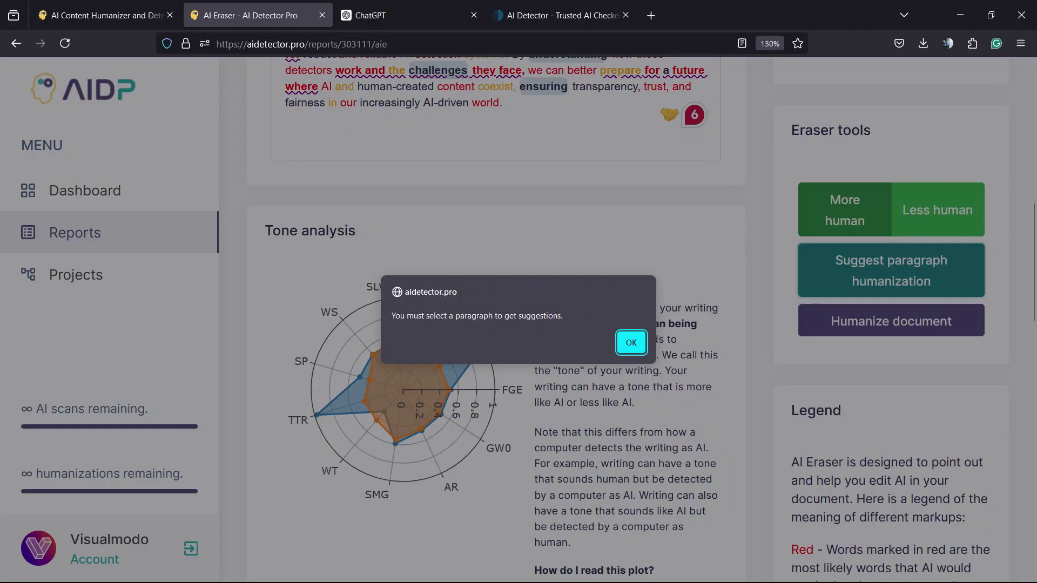
pyautogui.press('Return')
pyautogui.scroll(5, 628, 320)
pyautogui.scroll(3, 628, 320)
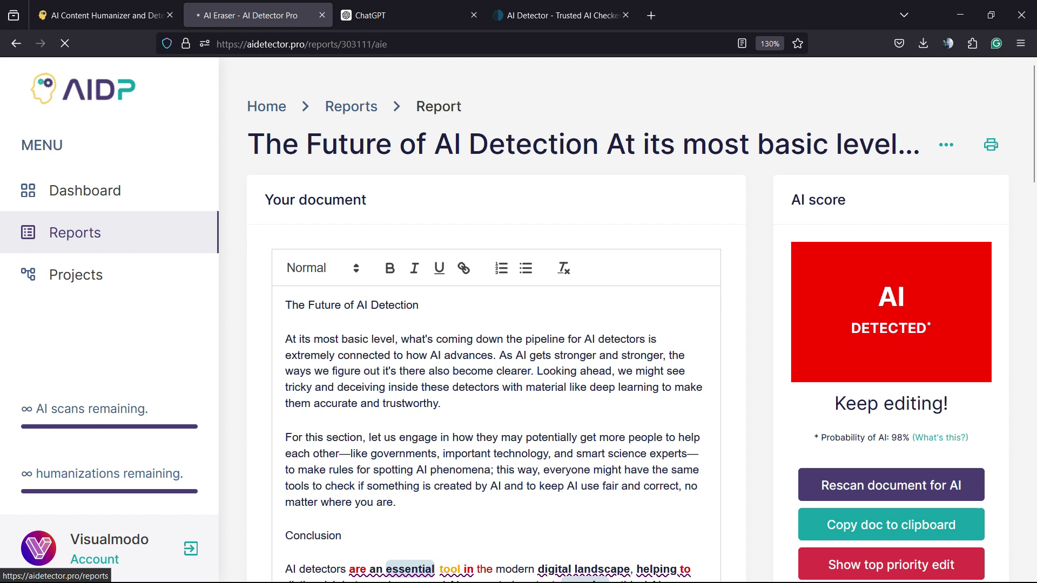
# Review the Reports list and the newest report's actions, then go to Projects showing Default Project with 5 reports
pyautogui.click(74, 233)
pyautogui.scroll(-2, 628, 324)
pyautogui.scroll(-1, 628, 325)
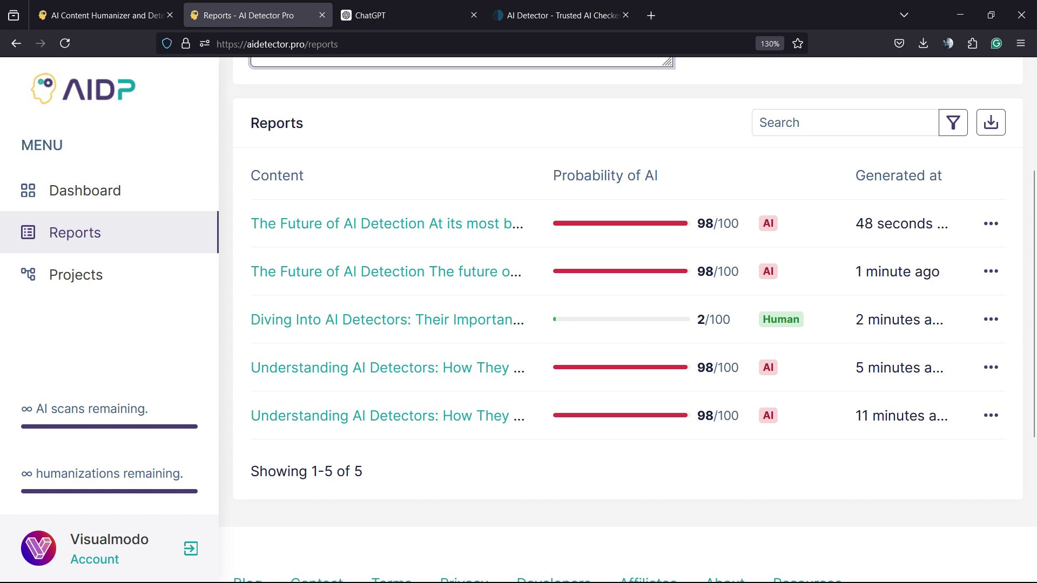
pyautogui.scroll(5, 628, 324)
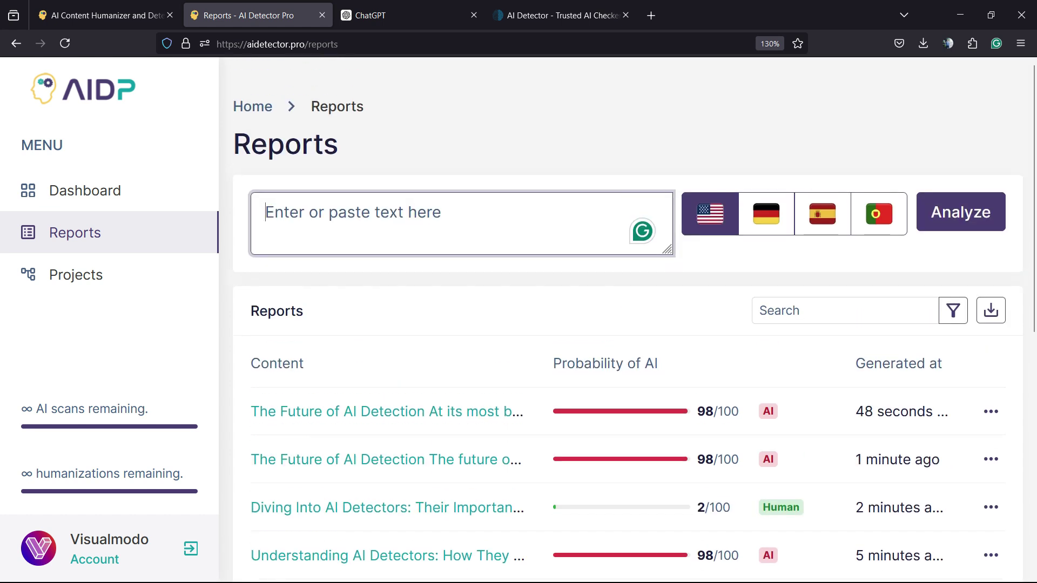
pyautogui.scroll(-5, 931, 324)
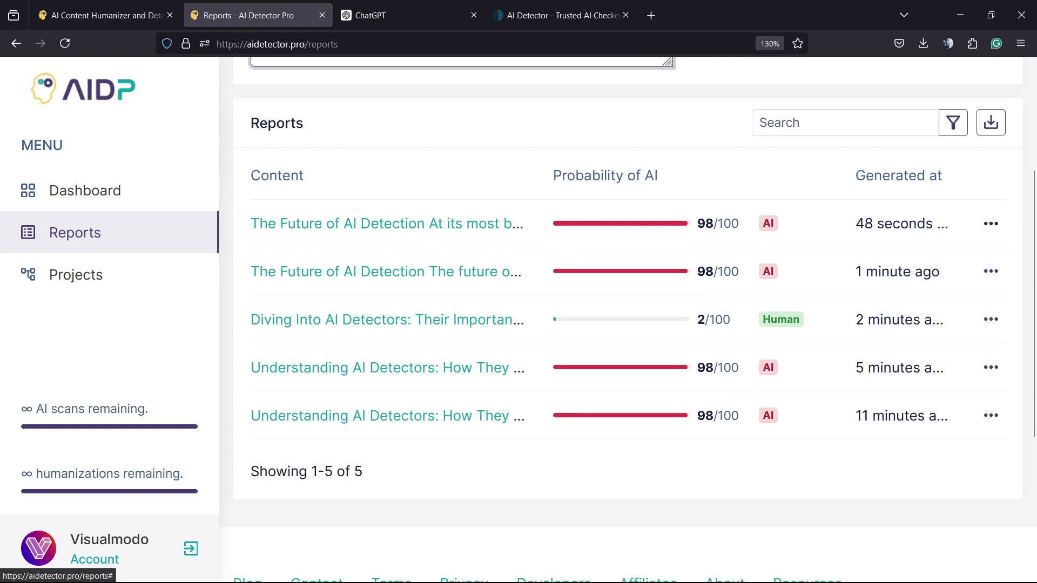
pyautogui.click(991, 223)
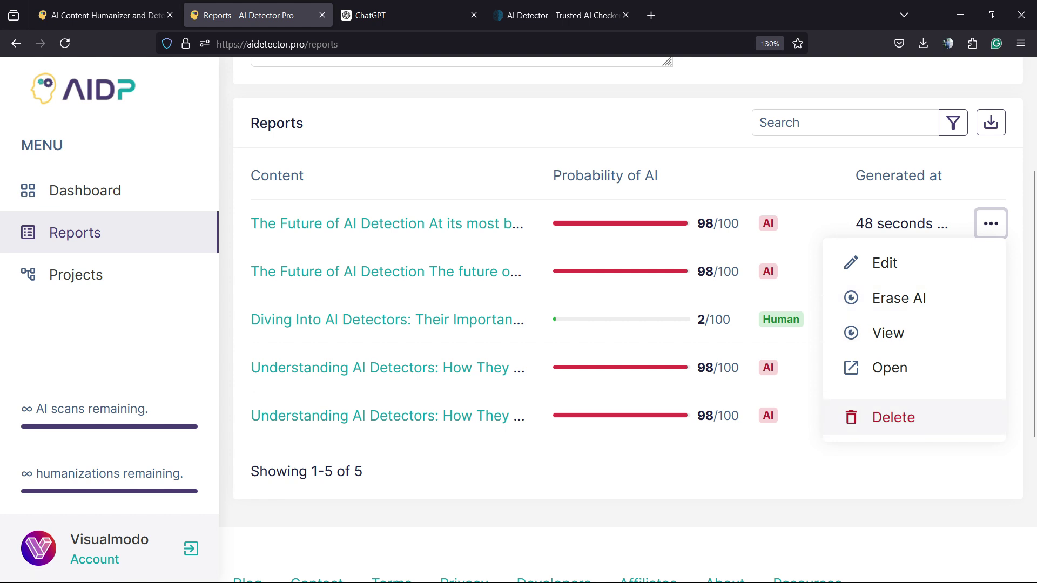
pyautogui.click(75, 275)
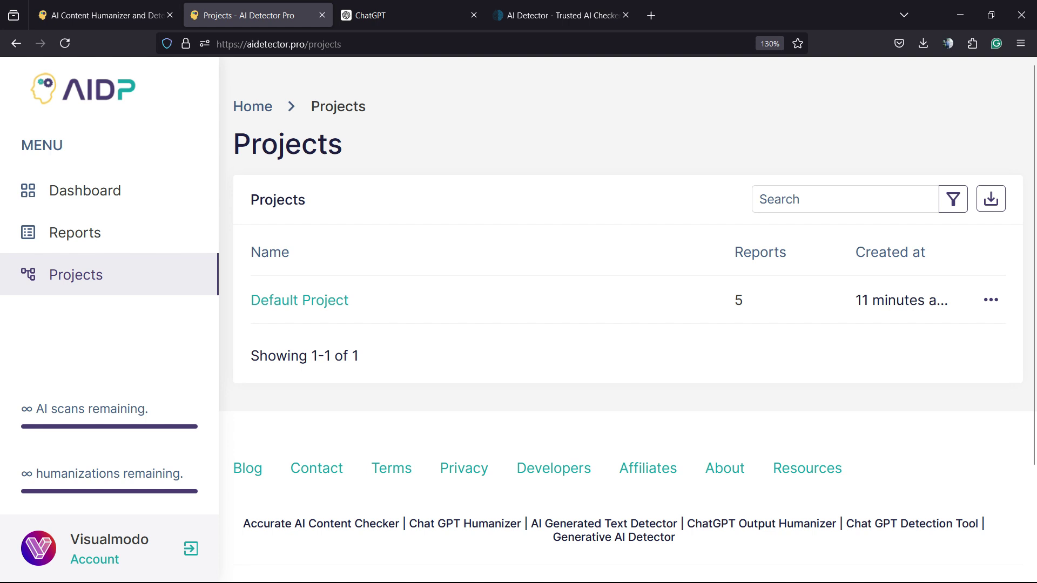
pyautogui.scroll(-3, 624, 324)
pyautogui.scroll(3, 624, 324)
pyautogui.scroll(-3, 624, 324)
pyautogui.scroll(3, 624, 324)
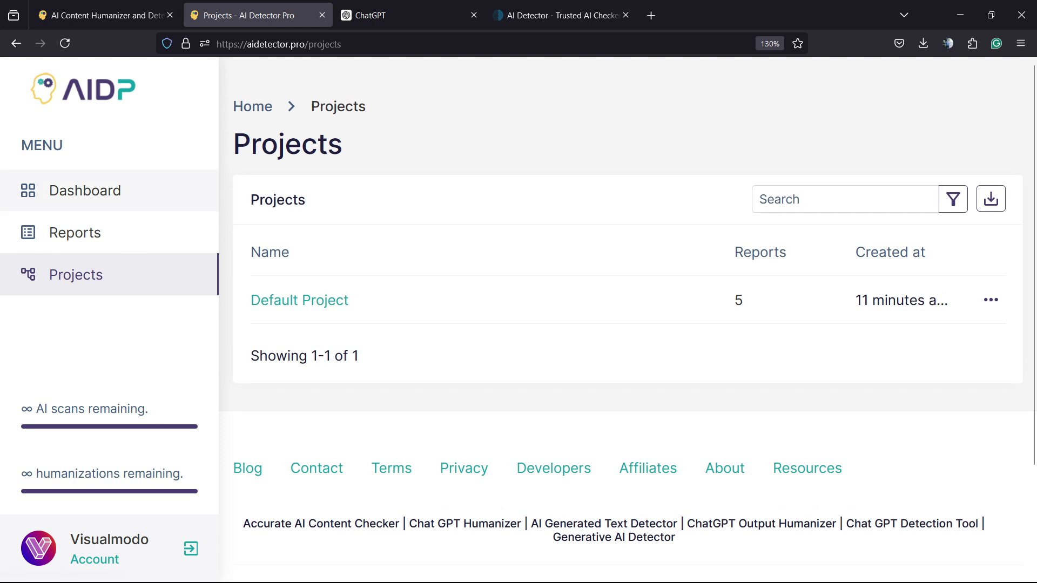
# Review the yearly and monthly subscription plans from the dashboard, then return to the dashboard overview
pyautogui.click(86, 190)
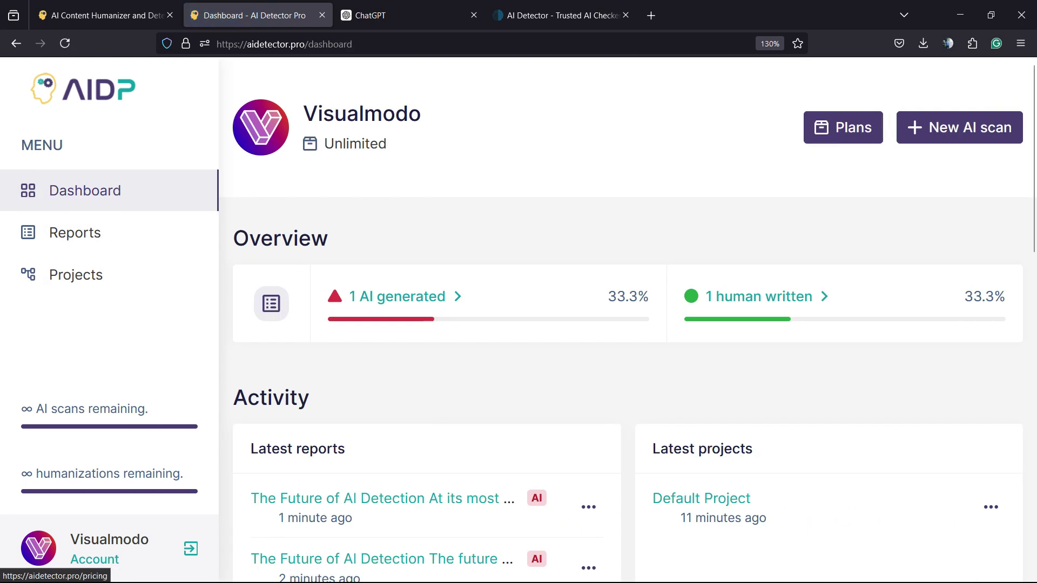
pyautogui.click(843, 128)
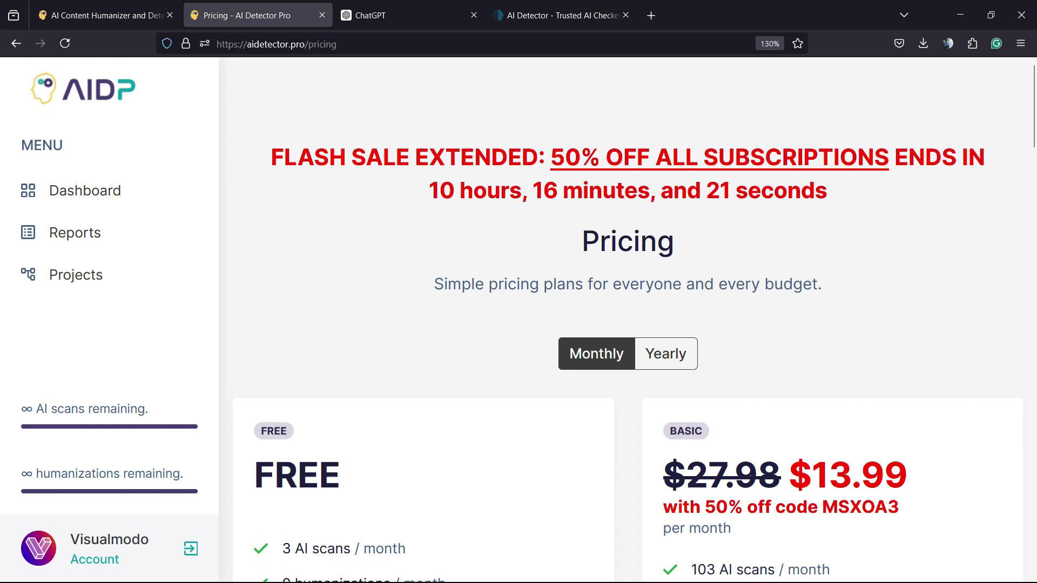
pyautogui.click(665, 353)
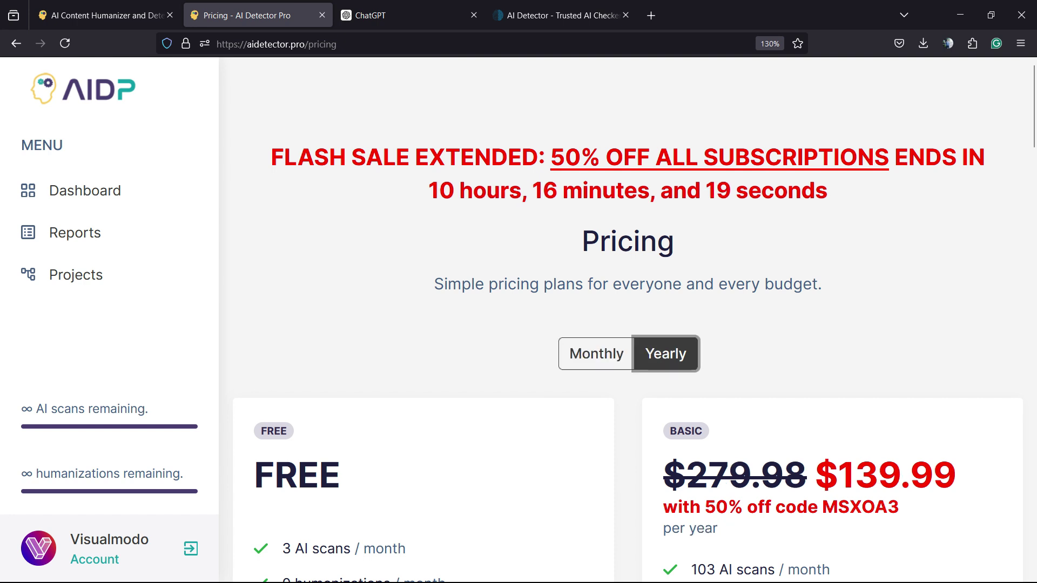
pyautogui.scroll(-3, 628, 356)
pyautogui.scroll(3, 628, 356)
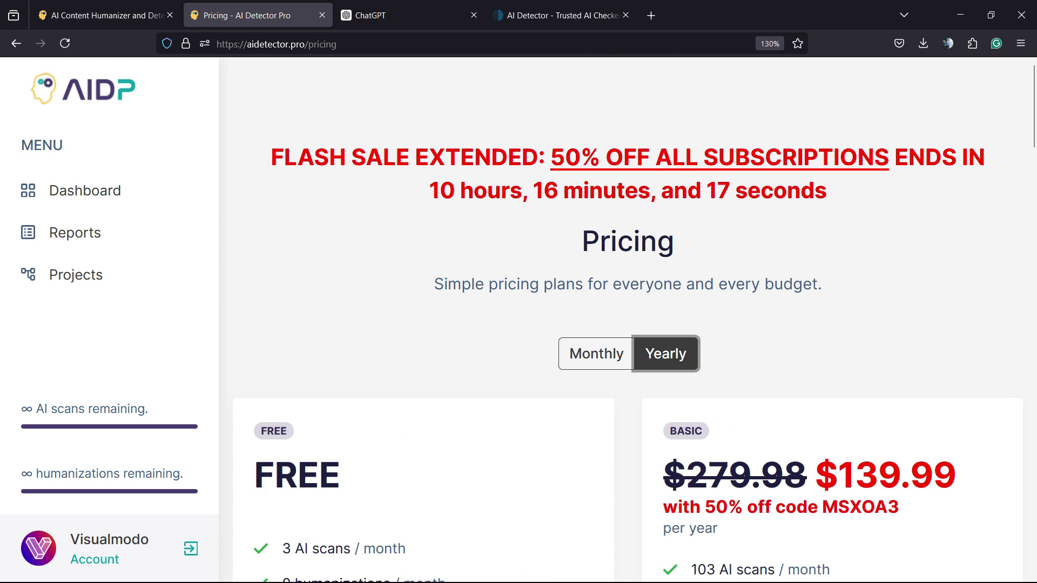
pyautogui.click(596, 354)
pyautogui.scroll(-3, 596, 354)
pyautogui.scroll(-5, 596, 353)
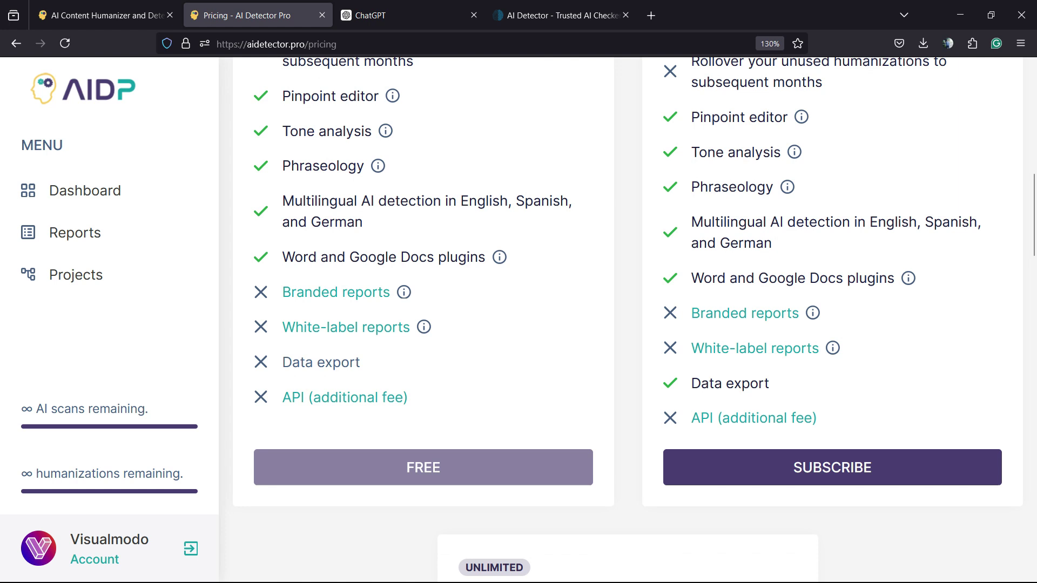
pyautogui.scroll(-8, 628, 324)
pyautogui.scroll(3, 628, 324)
pyautogui.scroll(-6, 628, 324)
pyautogui.scroll(-3, 628, 325)
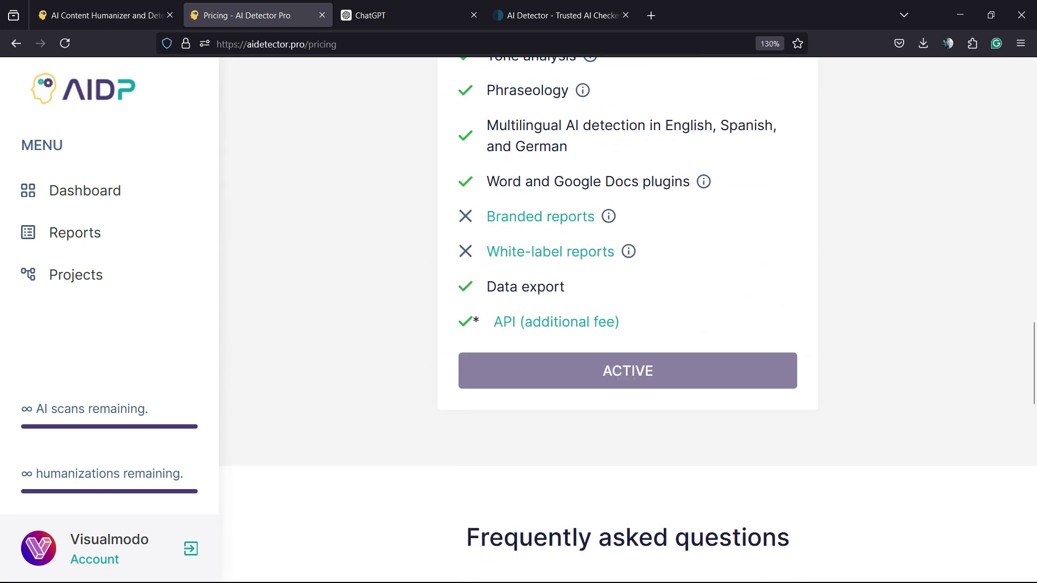
pyautogui.scroll(5, 76, 274)
pyautogui.scroll(7, 75, 275)
pyautogui.scroll(6, 76, 275)
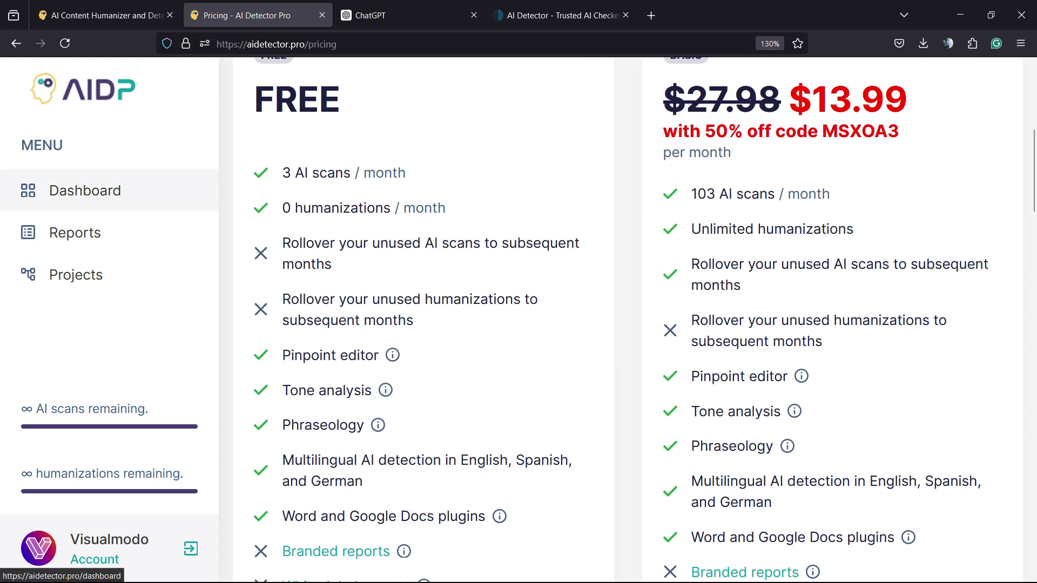
pyautogui.click(85, 190)
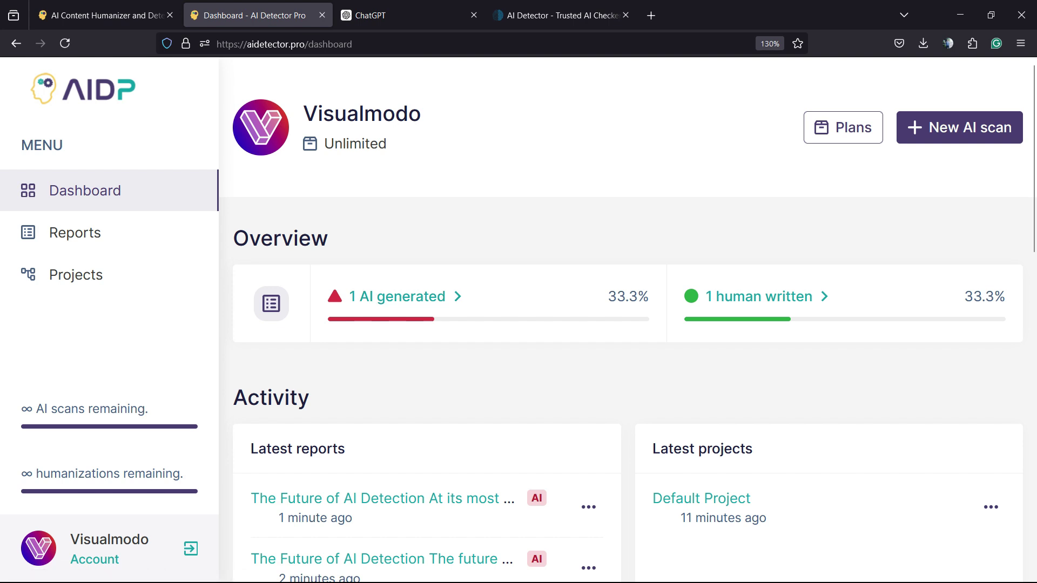
# Filter to human-written reports and open 'Diving Into AI Detectors: Their Importance and Function', scoring 2 of 100
pyautogui.click(759, 297)
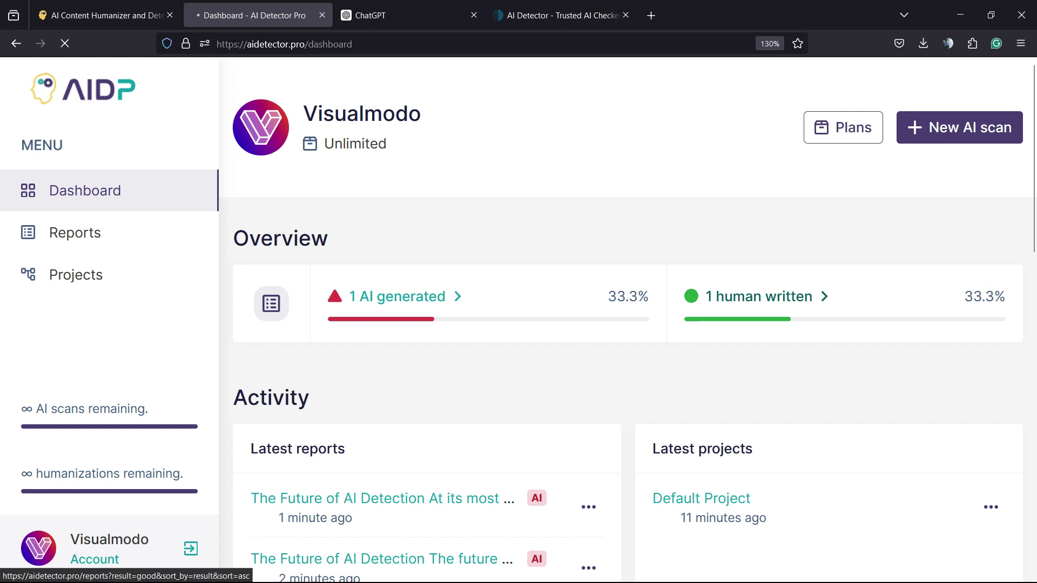
pyautogui.scroll(-3, 628, 324)
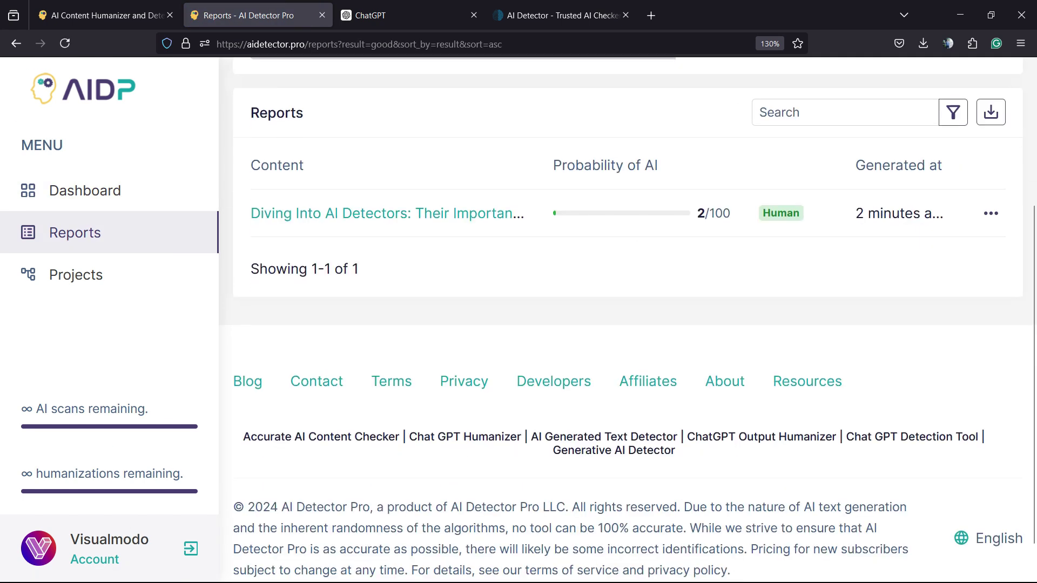
pyautogui.scroll(2, 628, 324)
pyautogui.click(387, 356)
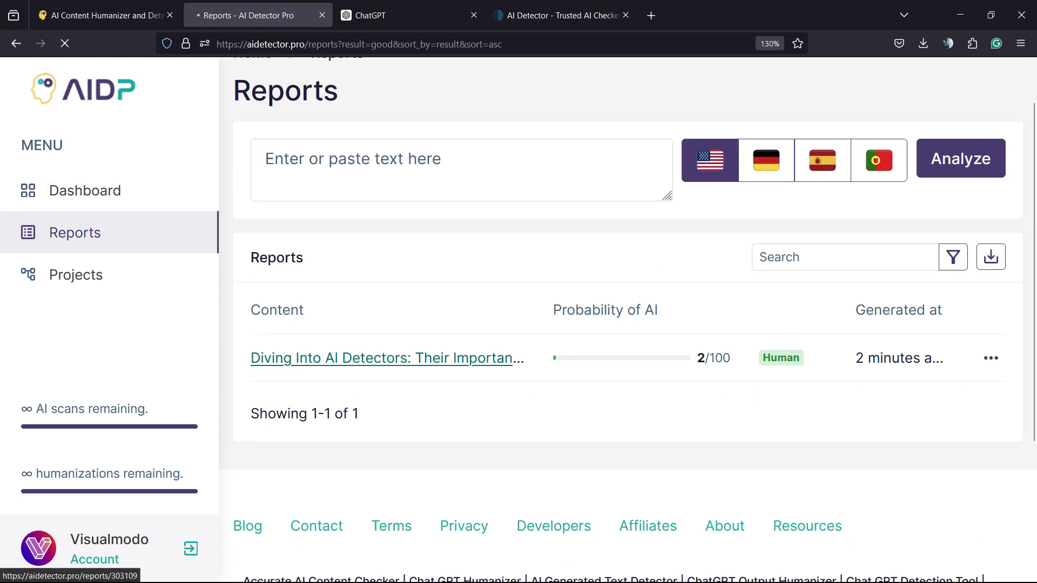
pyautogui.scroll(-2, 628, 324)
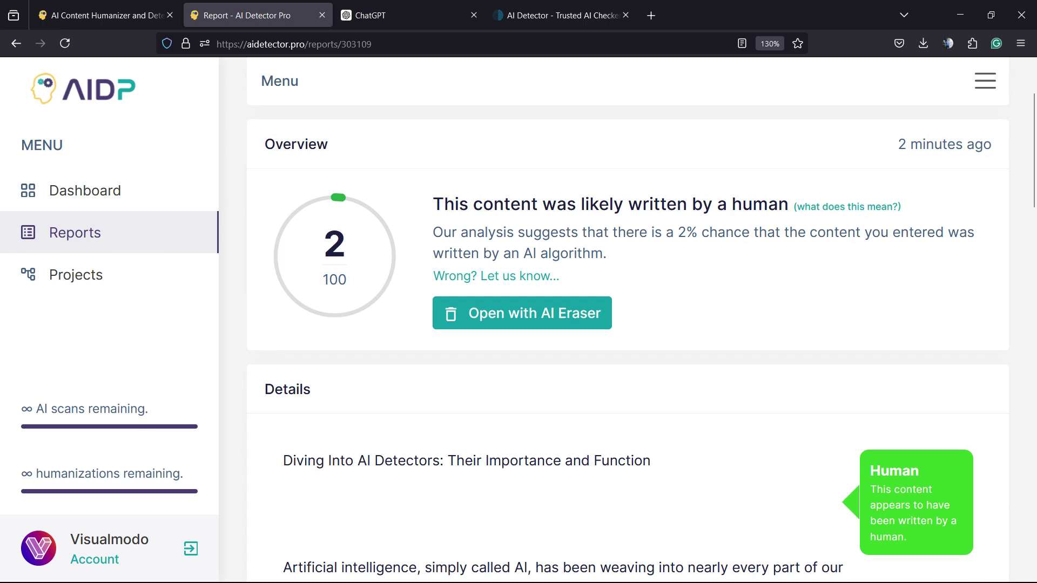
pyautogui.scroll(-5, 627, 324)
pyautogui.scroll(-1, 628, 324)
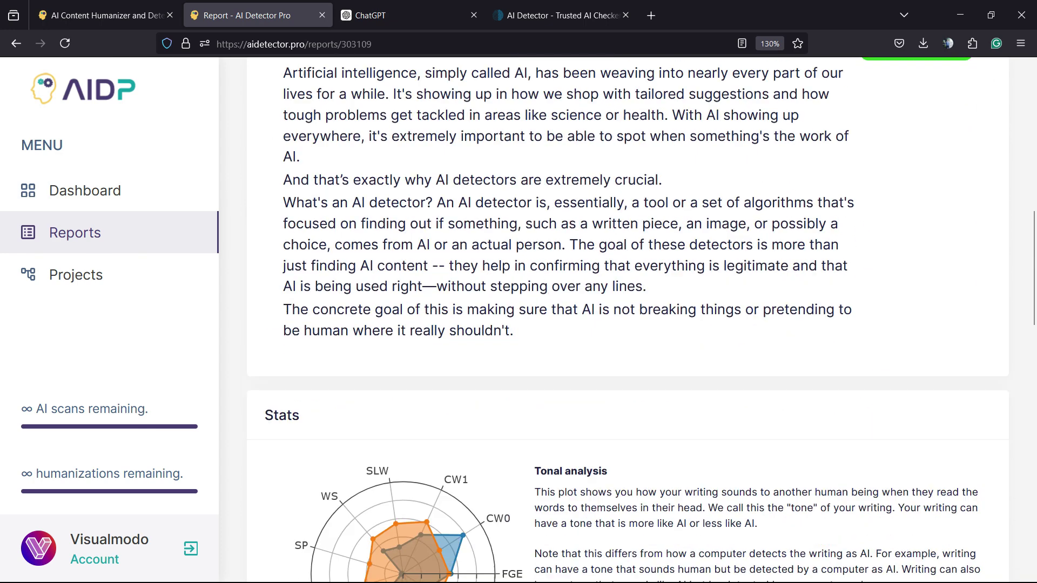
pyautogui.scroll(-5, 628, 324)
pyautogui.scroll(-5, 628, 325)
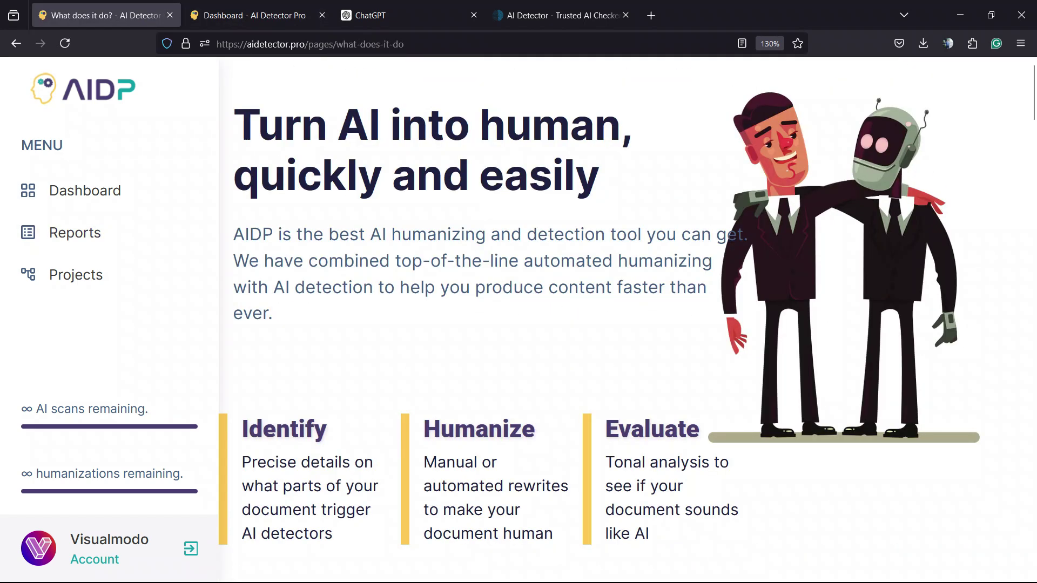
pyautogui.scroll(-1, 628, 324)
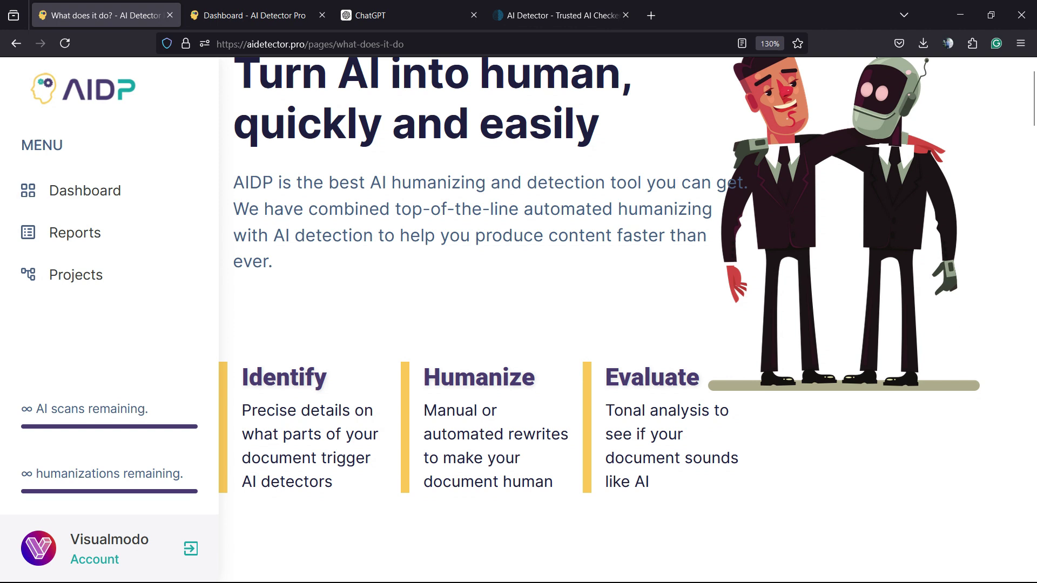
pyautogui.scroll(-2, 628, 324)
pyautogui.scroll(-3, 628, 324)
pyautogui.scroll(-3, 628, 324)
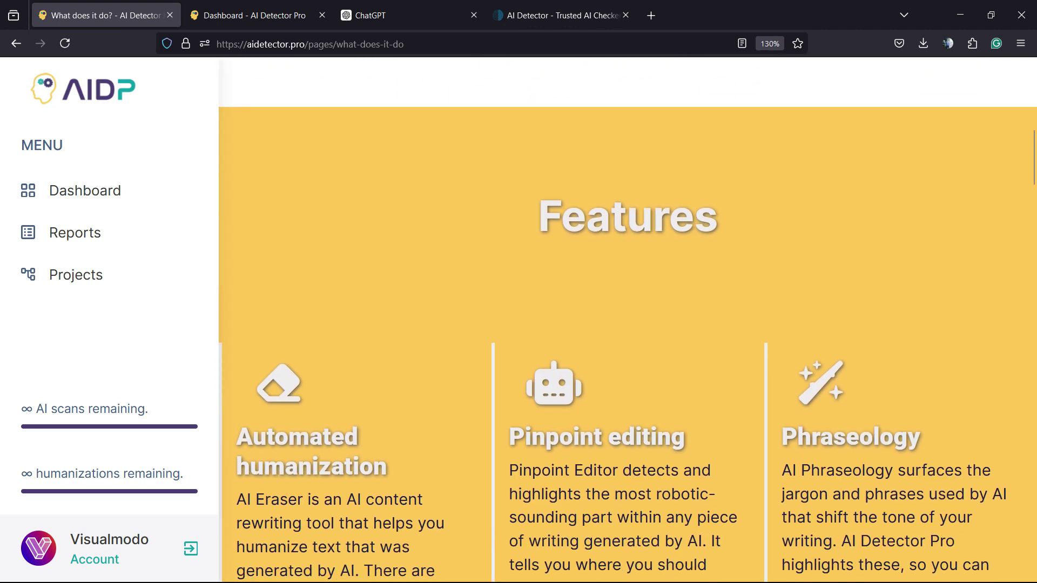
pyautogui.scroll(-3, 627, 324)
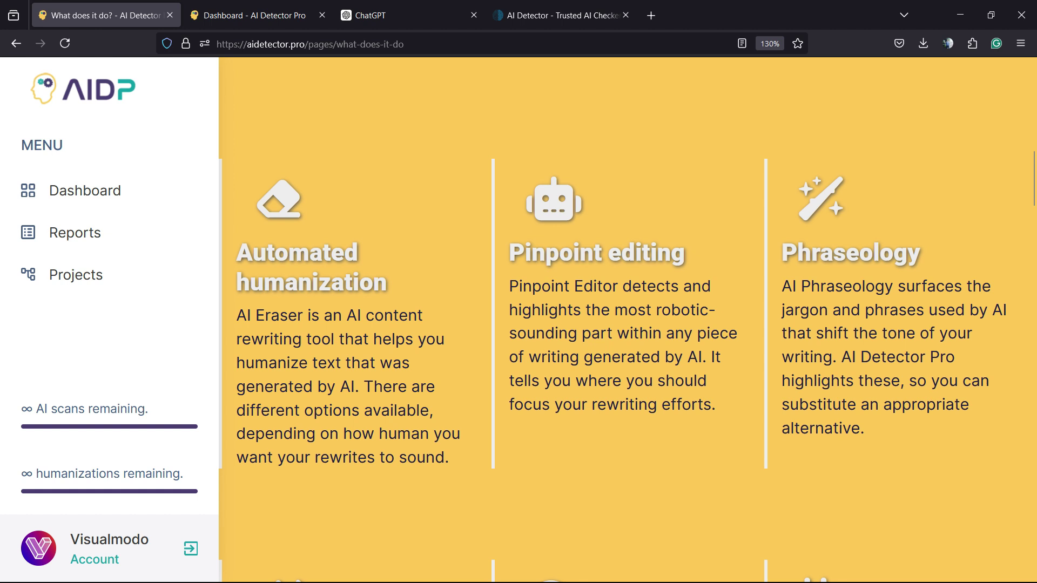
pyautogui.scroll(-5, 627, 324)
pyautogui.scroll(-5, 628, 324)
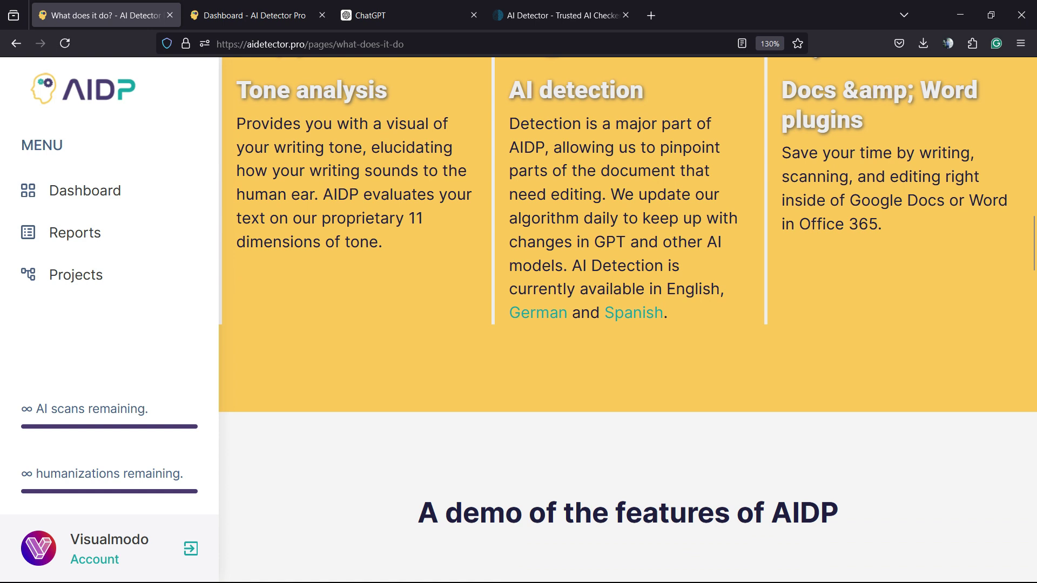
pyautogui.scroll(-2, 628, 324)
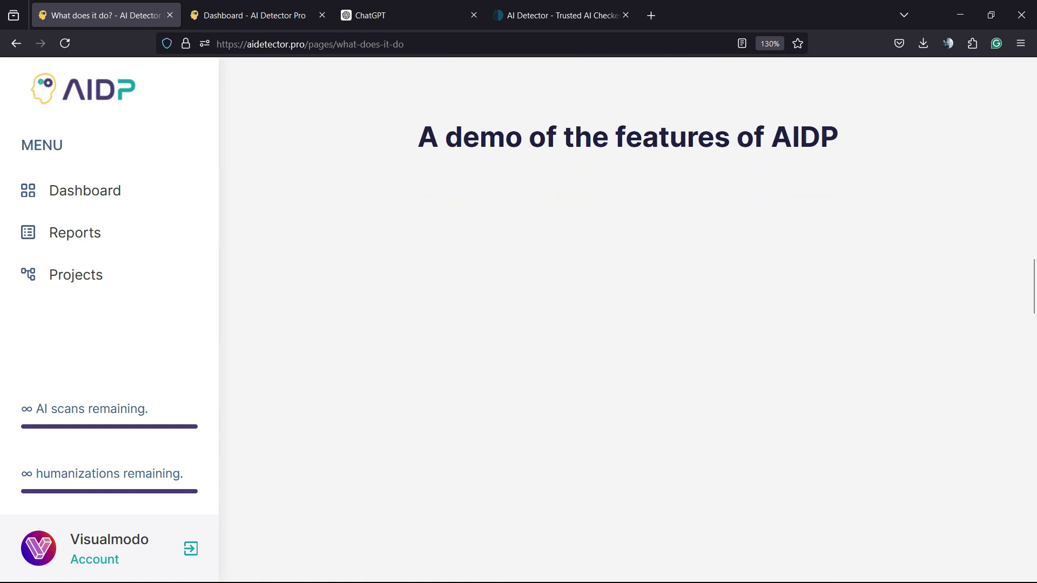
pyautogui.scroll(-5, 427, 364)
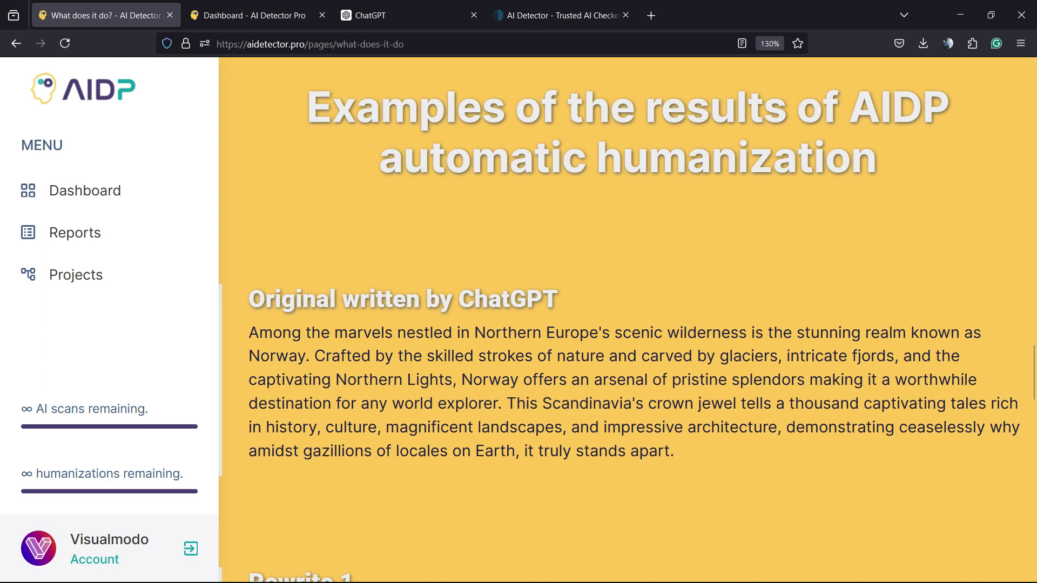
pyautogui.scroll(-2, 627, 324)
pyautogui.scroll(-4, 628, 324)
pyautogui.scroll(-2, 464, 349)
pyautogui.scroll(-4, 464, 348)
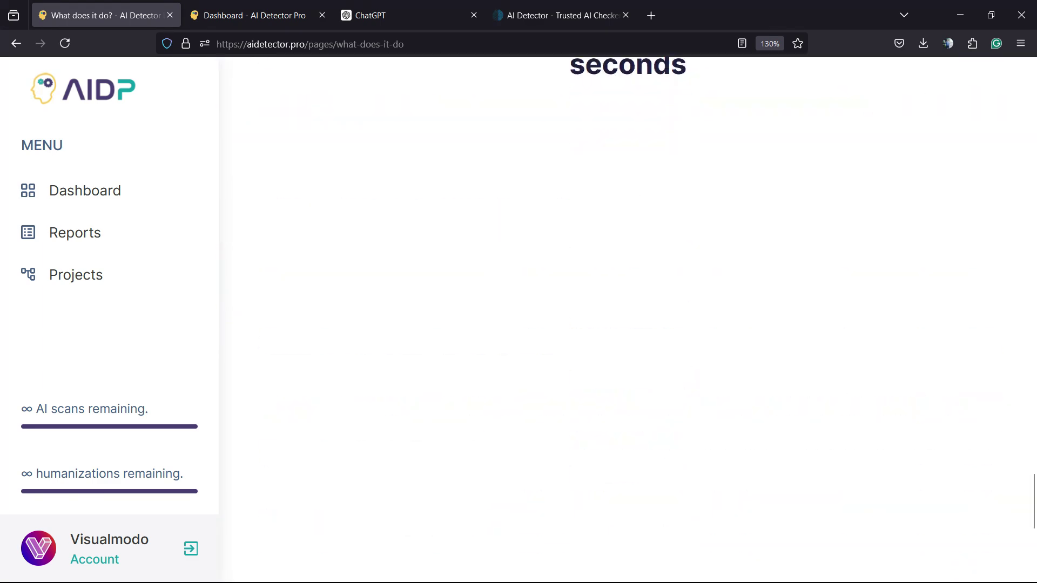
pyautogui.scroll(-4, 464, 348)
pyautogui.scroll(3, 463, 349)
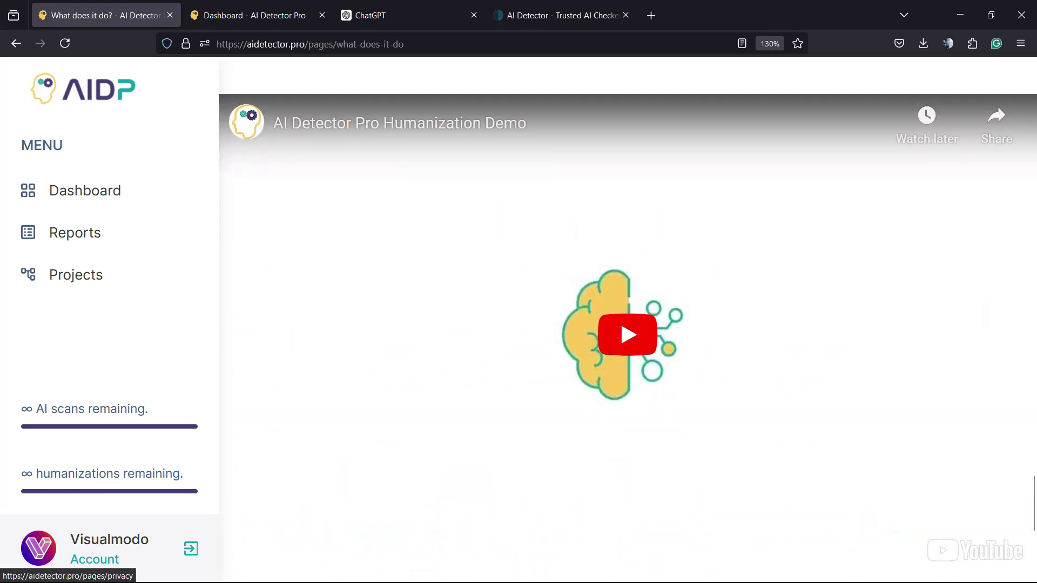
pyautogui.scroll(4, 463, 349)
pyautogui.scroll(4, 464, 349)
pyautogui.scroll(4, 628, 324)
pyautogui.scroll(3, 628, 324)
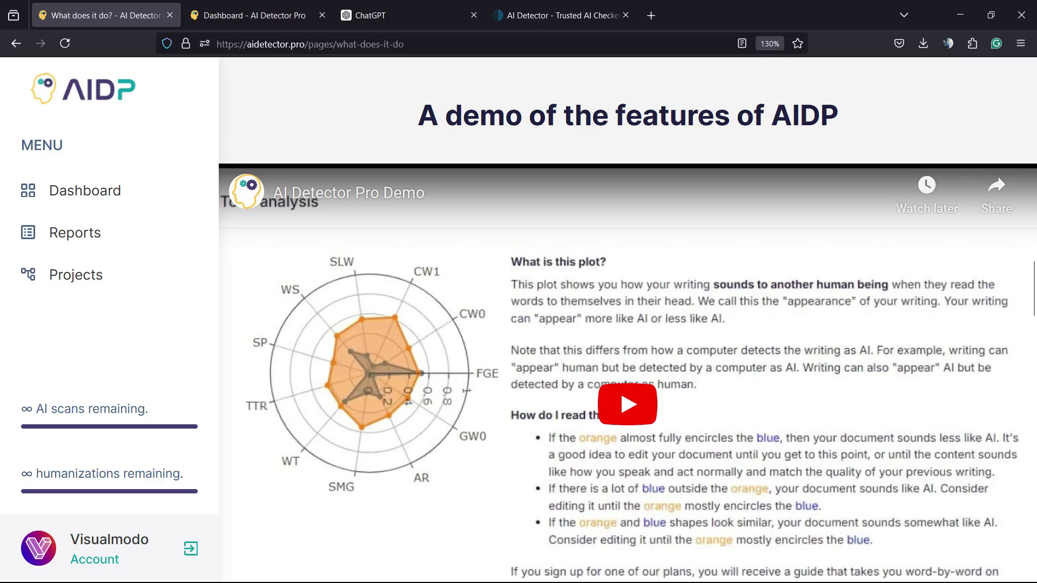
pyautogui.scroll(2, 627, 324)
pyautogui.scroll(2, 629, 325)
pyautogui.scroll(3, 628, 324)
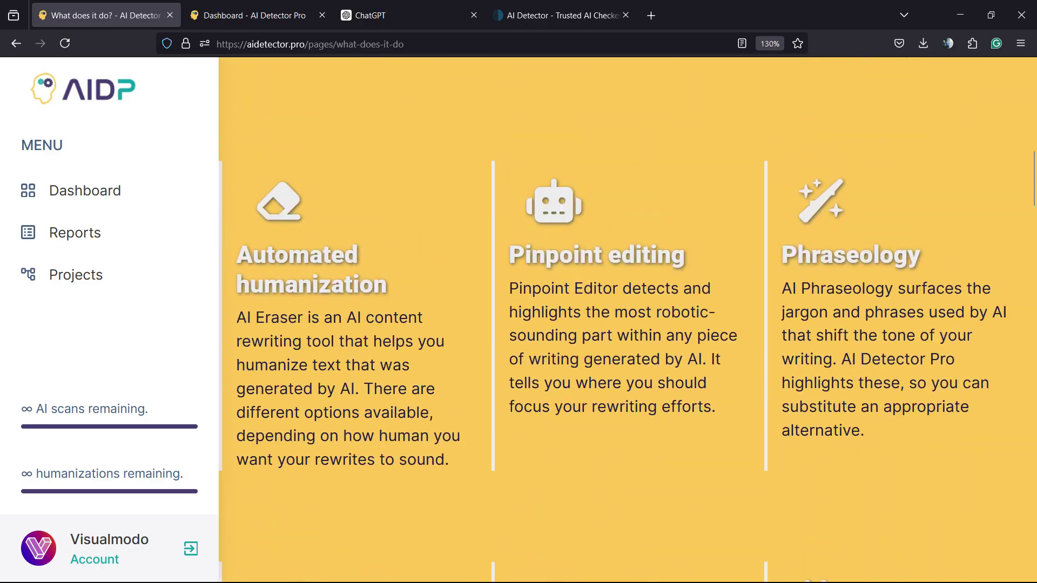